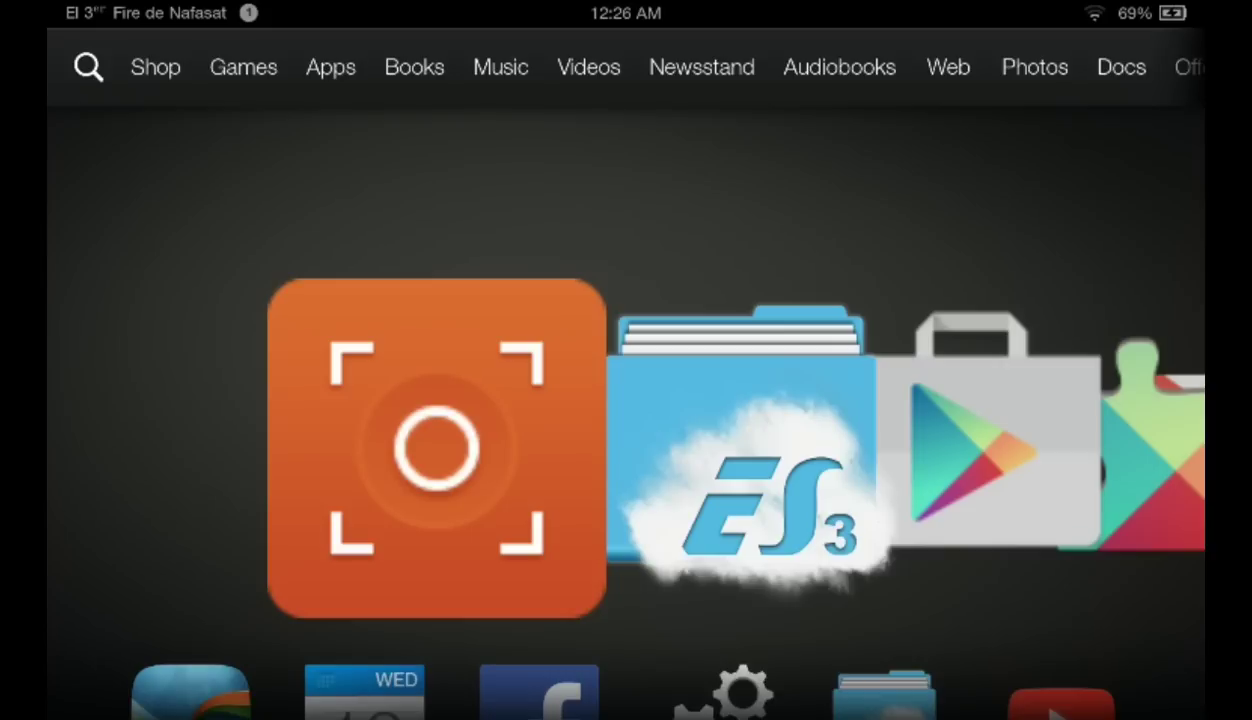
Bring the camera app back to the carousel front and reveal the full installed-apps grid.
{"action": "scroll", "coordinate": [625, 447], "scroll_direction": "right", "scroll_amount": 5}
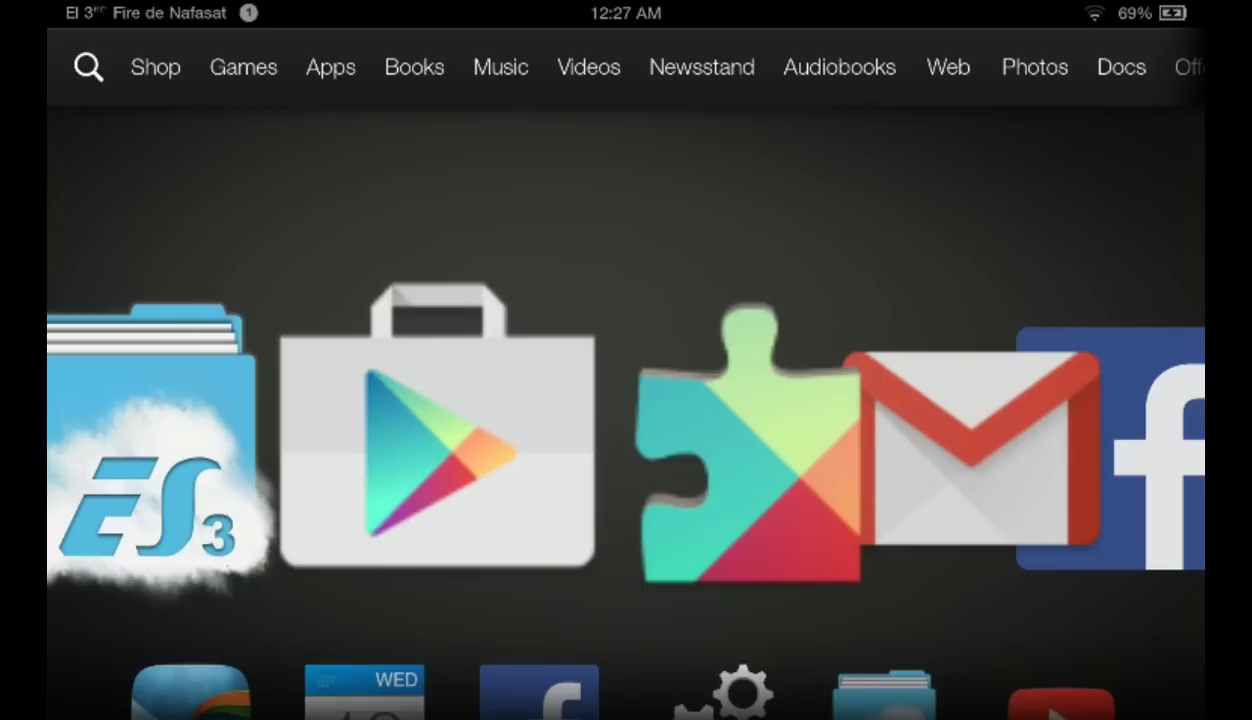
{"action": "left_click_drag", "start_coordinate": [453, 445], "coordinate": [760, 445]}
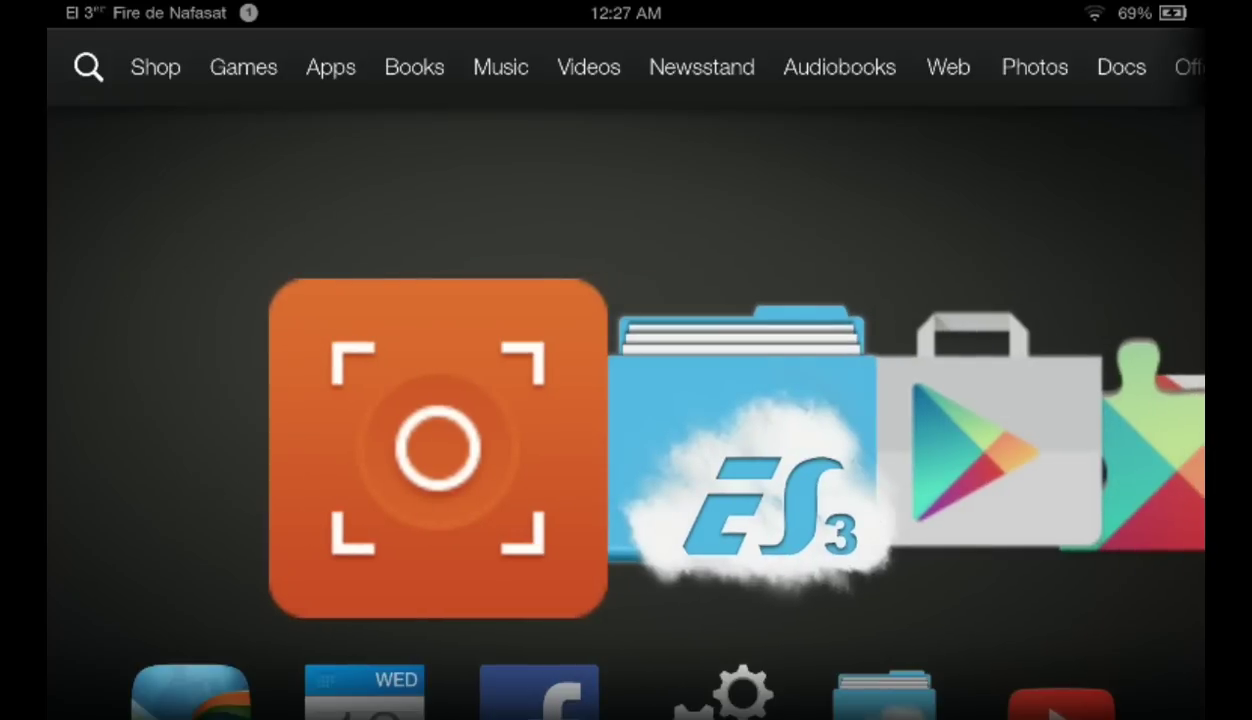
{"action": "left_click_drag", "start_coordinate": [640, 600], "coordinate": [640, 250]}
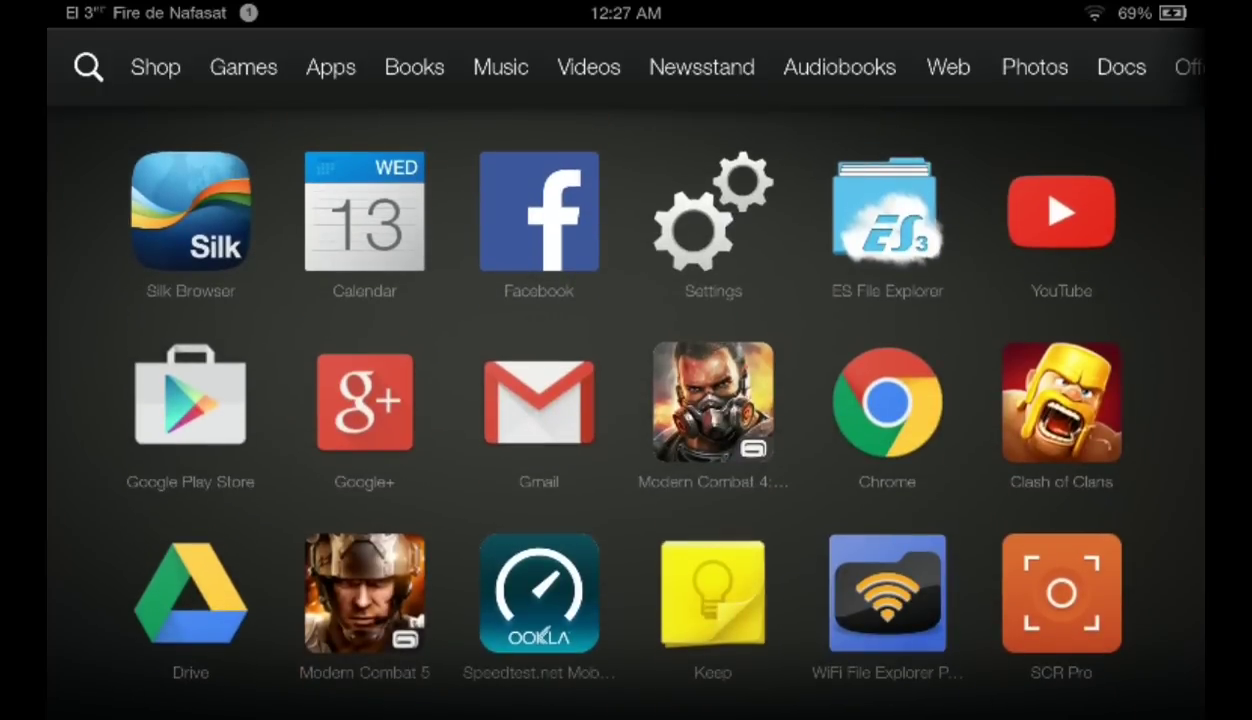
Uninstall Google Play Store's updates via Settings > Applications, shrinking it from 17.53MB to 4.12MB.
{"action": "left_click", "coordinate": [713, 215]}
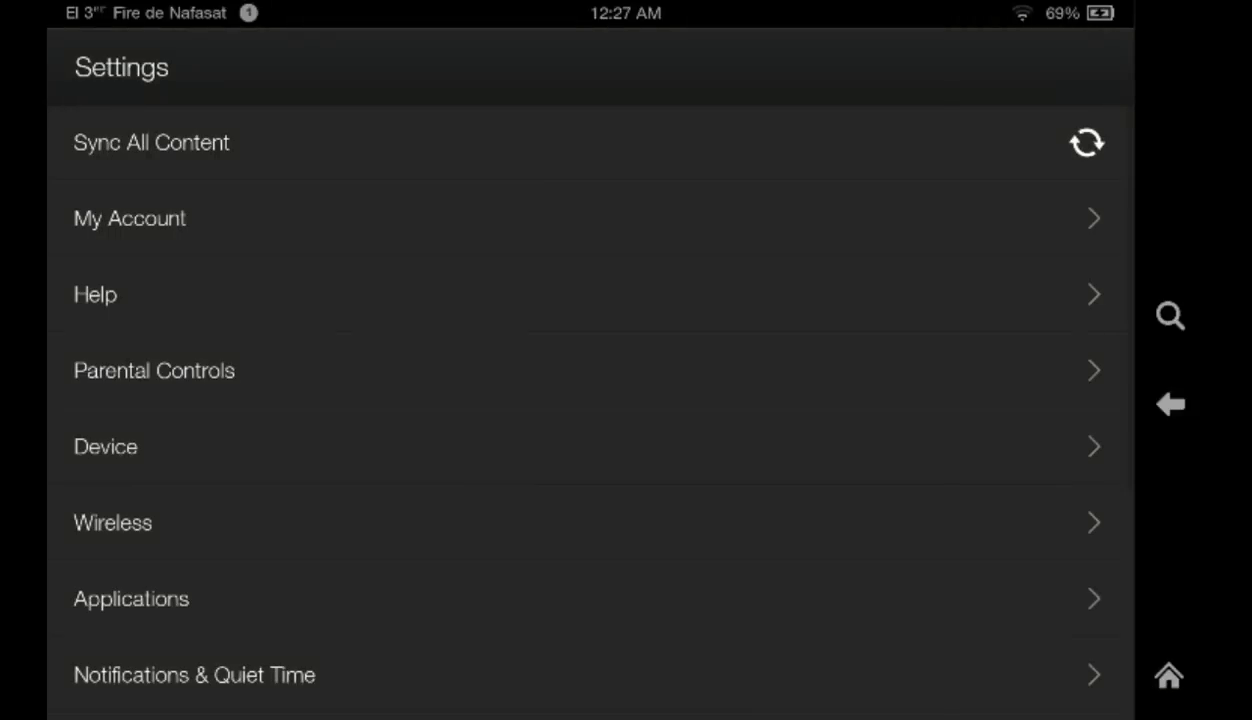
{"action": "left_click", "coordinate": [131, 598]}
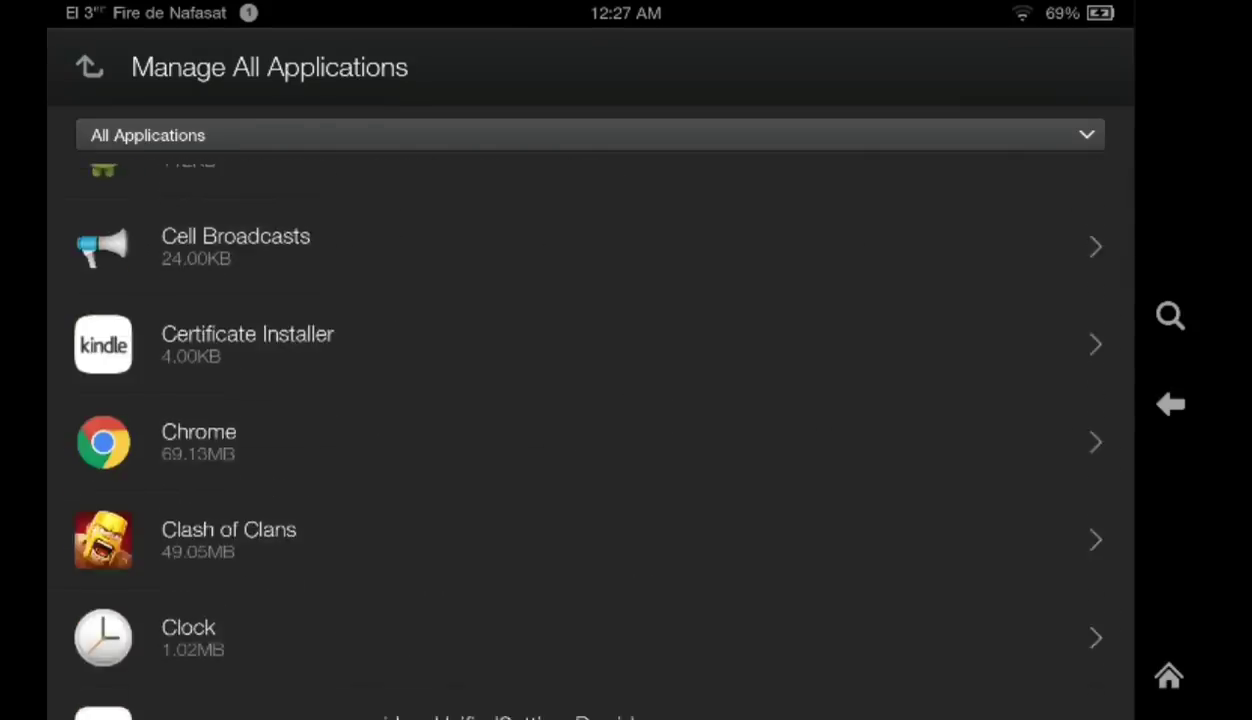
{"action": "left_click_drag", "start_coordinate": [648, 700], "coordinate": [648, 484]}
{"action": "left_click_drag", "start_coordinate": [665, 705], "coordinate": [670, 307]}
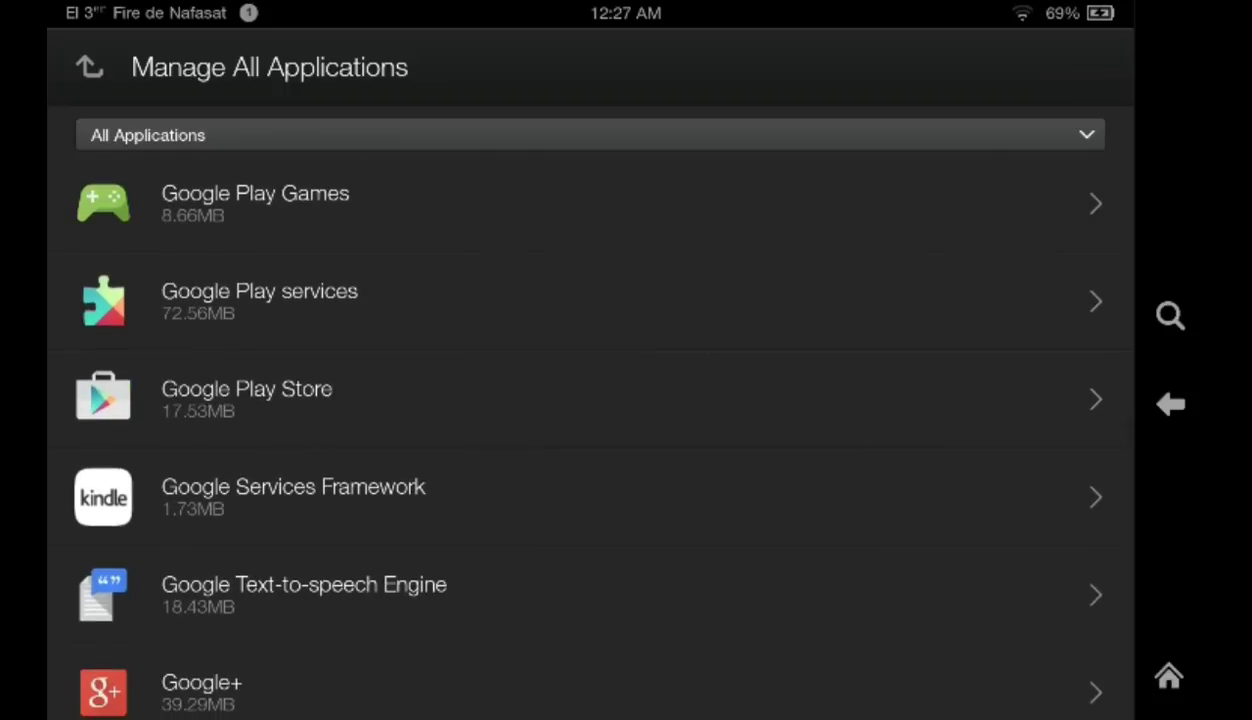
{"action": "left_click", "coordinate": [430, 392]}
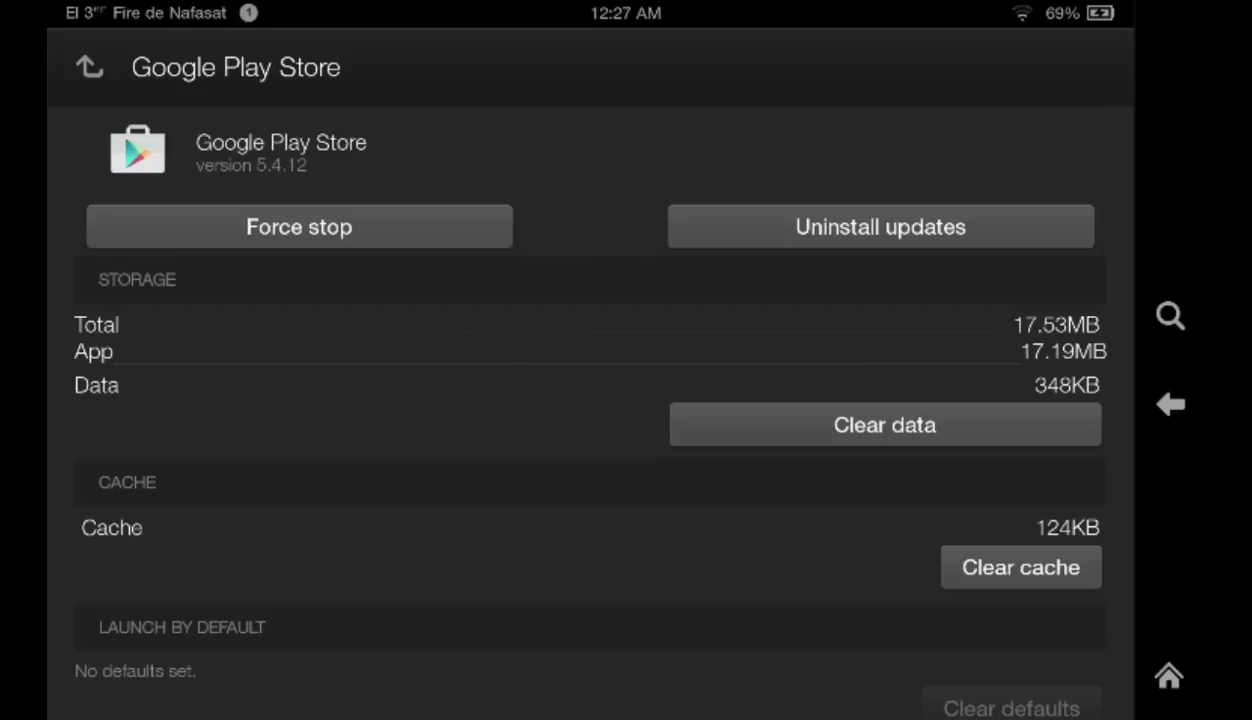
{"action": "left_click", "coordinate": [887, 214]}
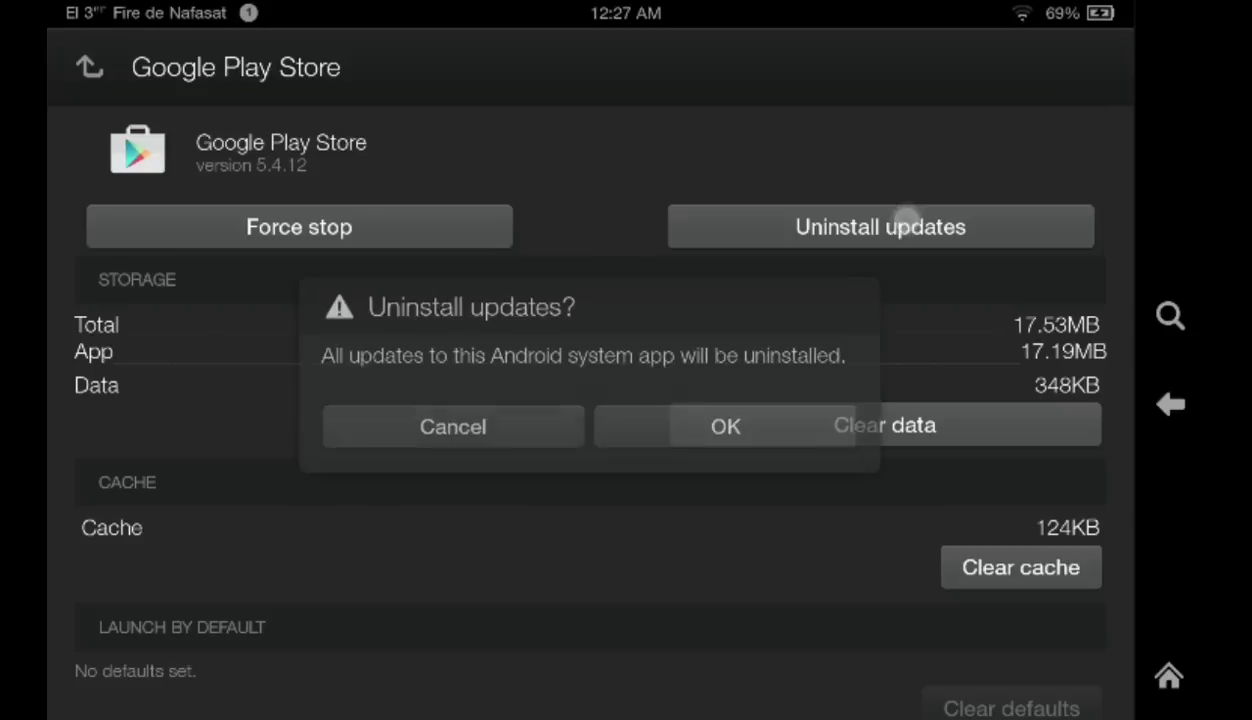
{"action": "left_click", "coordinate": [788, 430]}
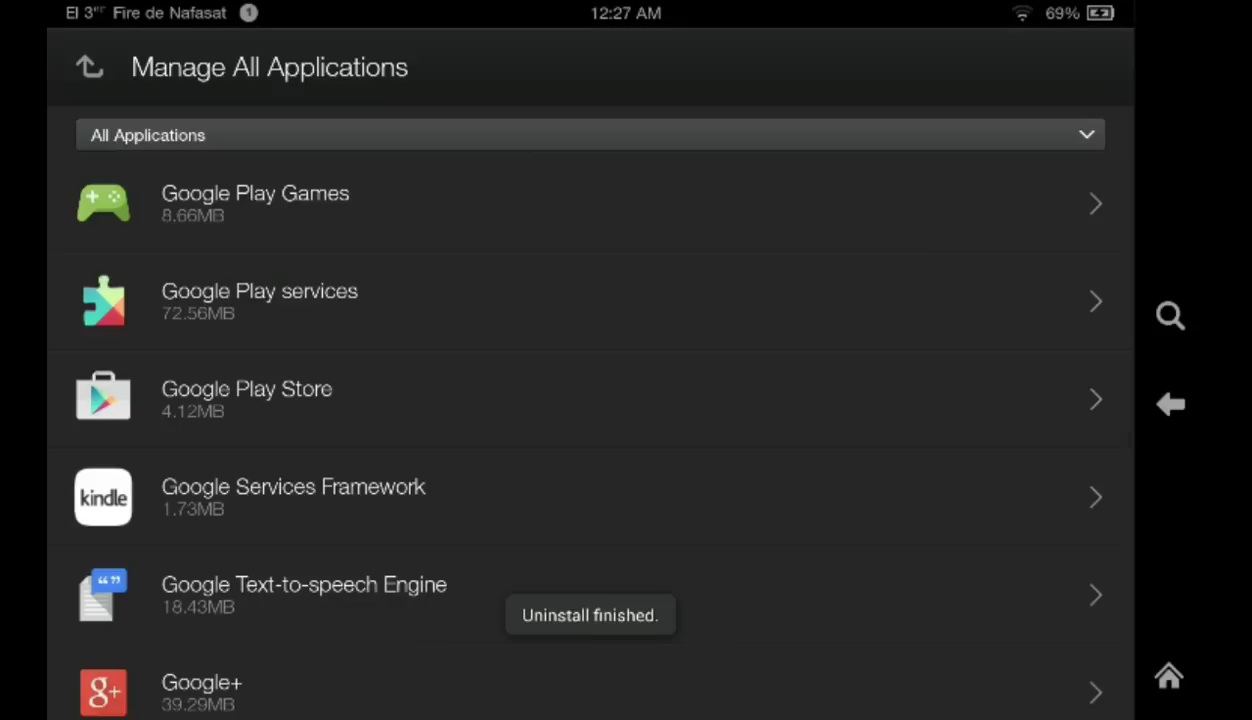
{"action": "left_click", "coordinate": [1170, 403]}
Leave Settings and accept the Google Play terms in the Play Store.
{"action": "left_click", "coordinate": [1170, 403]}
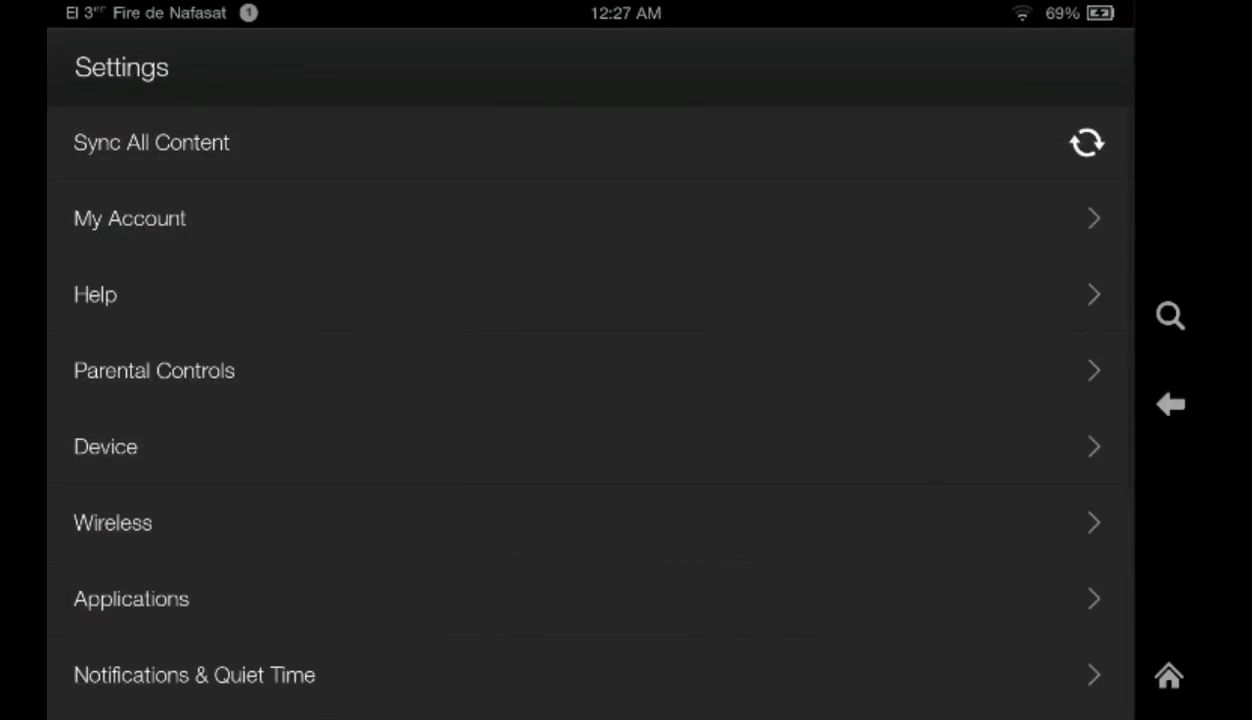
{"action": "left_click", "coordinate": [1170, 403]}
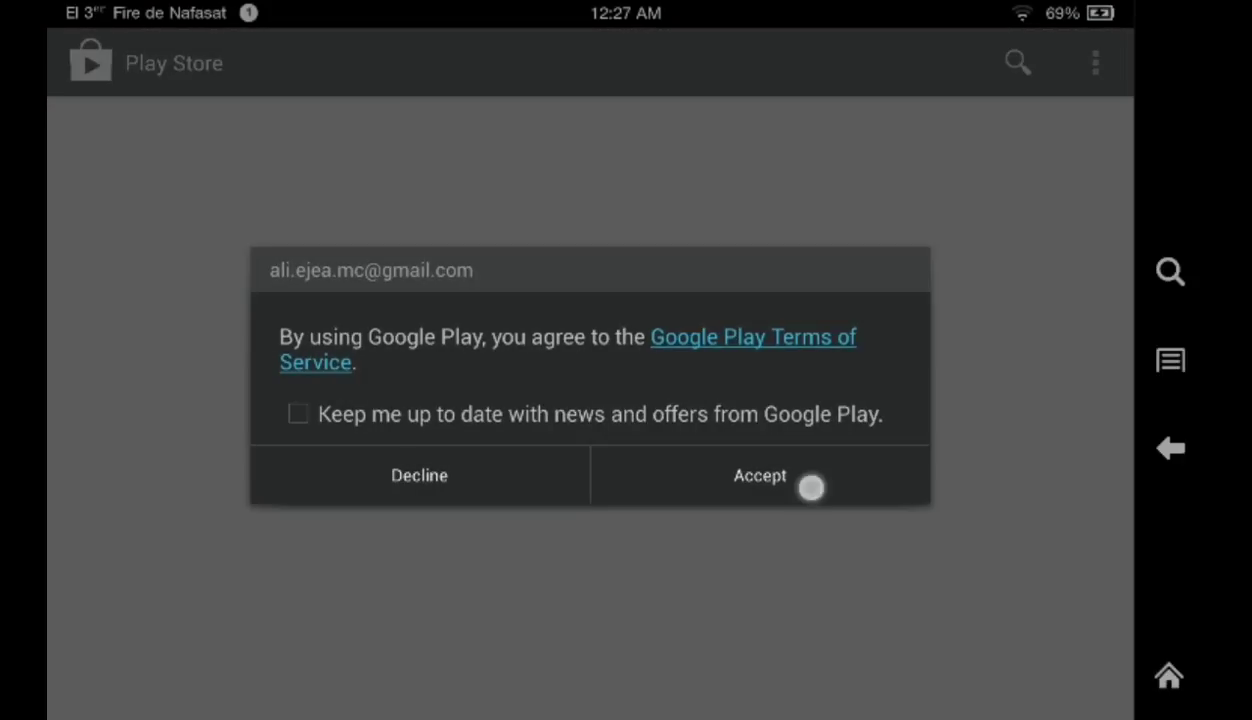
{"action": "left_click", "coordinate": [810, 487]}
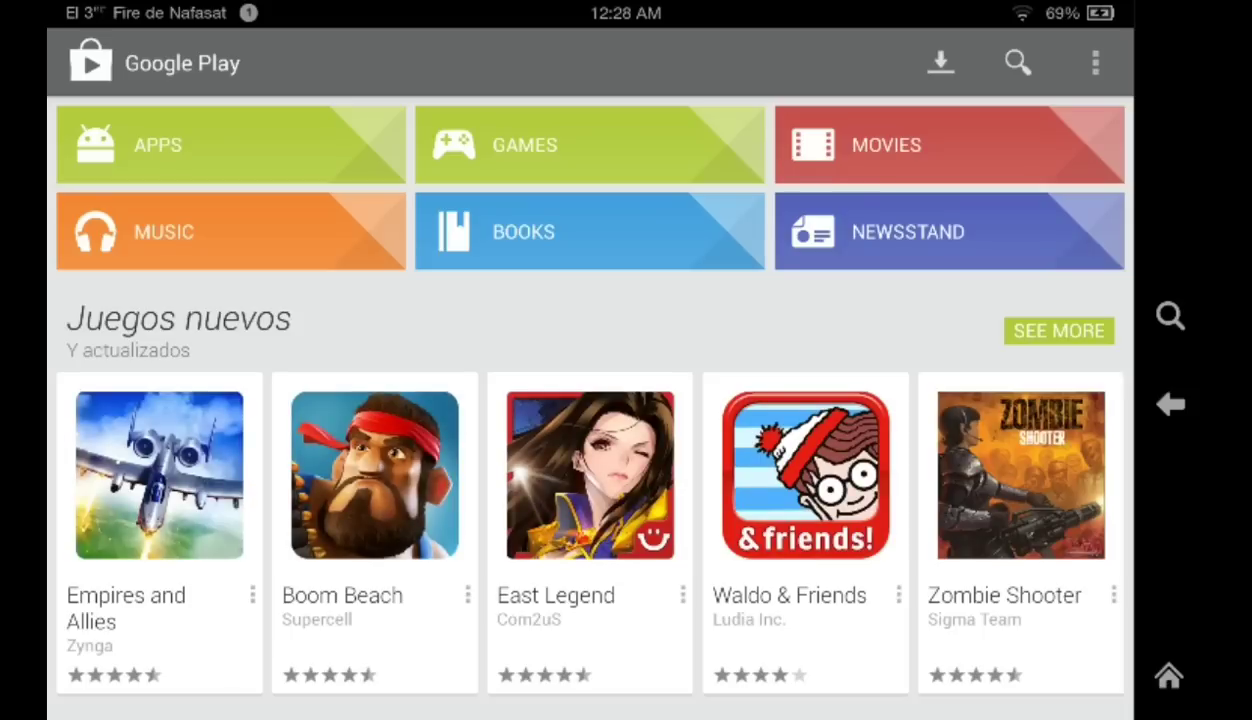
Set the Play Store's Auto-update apps option to Do not auto-update apps.
{"action": "left_click", "coordinate": [1095, 63]}
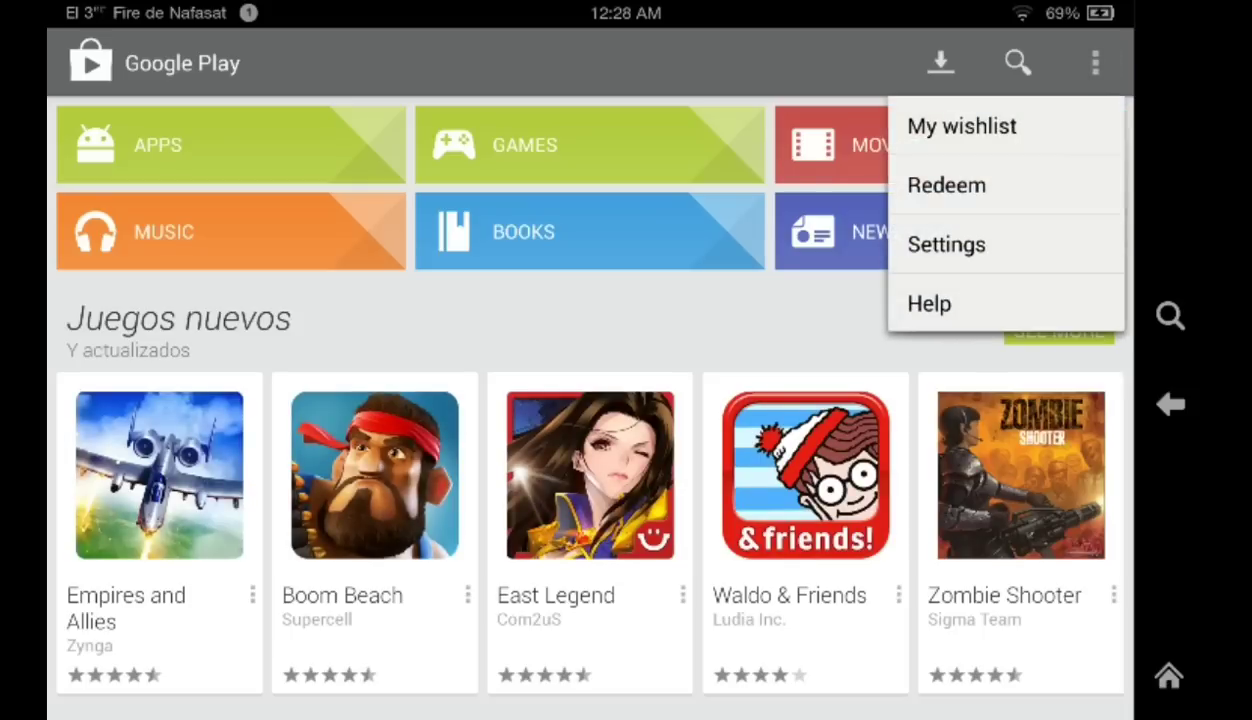
{"action": "left_click", "coordinate": [970, 240]}
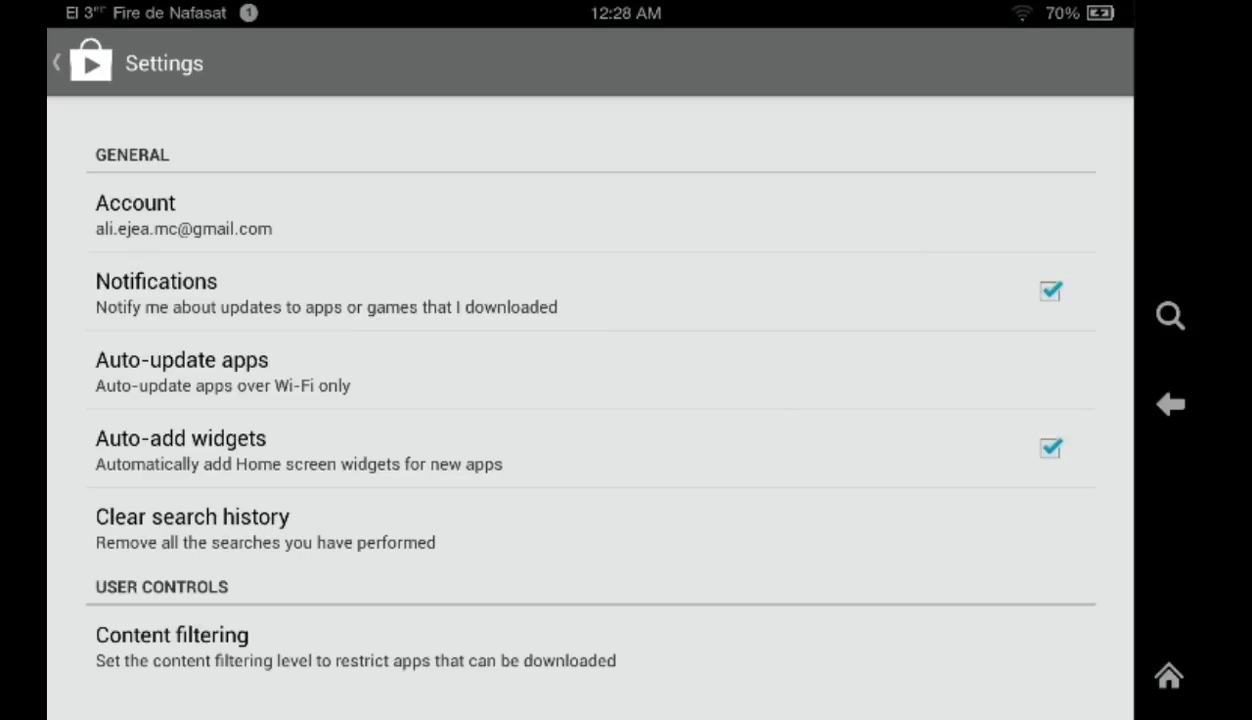
{"action": "left_click", "coordinate": [465, 360]}
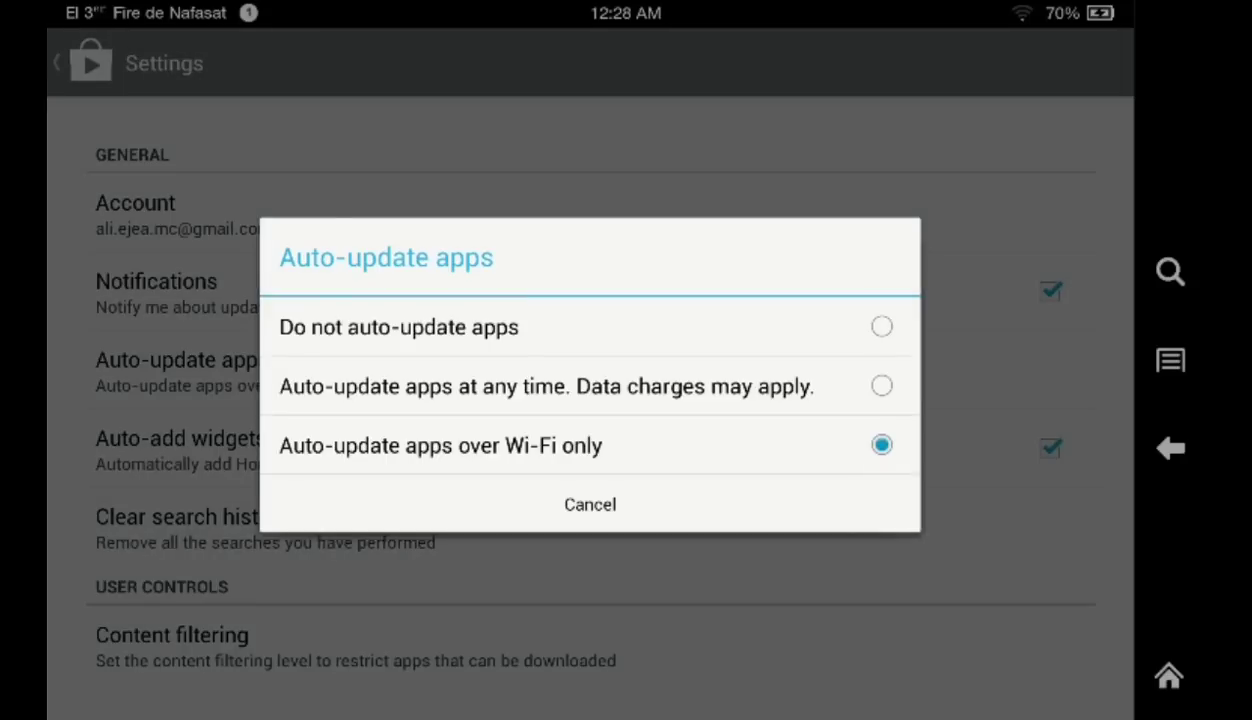
{"action": "left_click", "coordinate": [827, 314]}
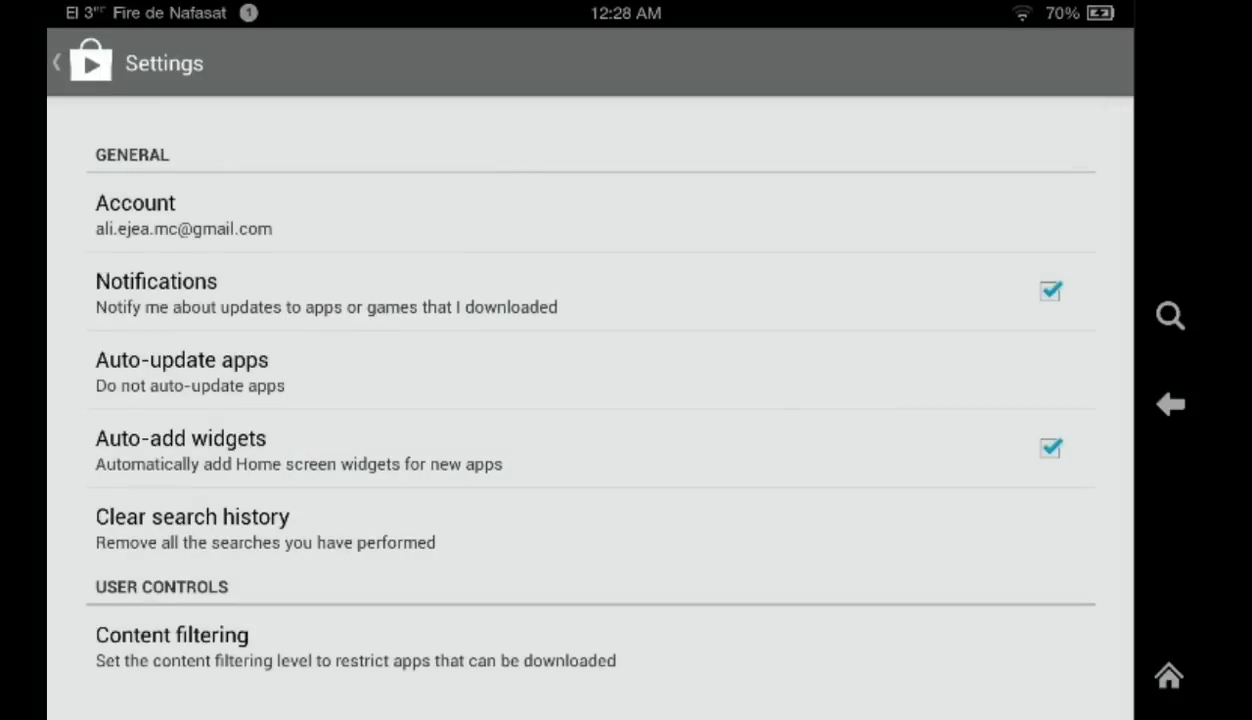
{"action": "left_click", "coordinate": [181, 370]}
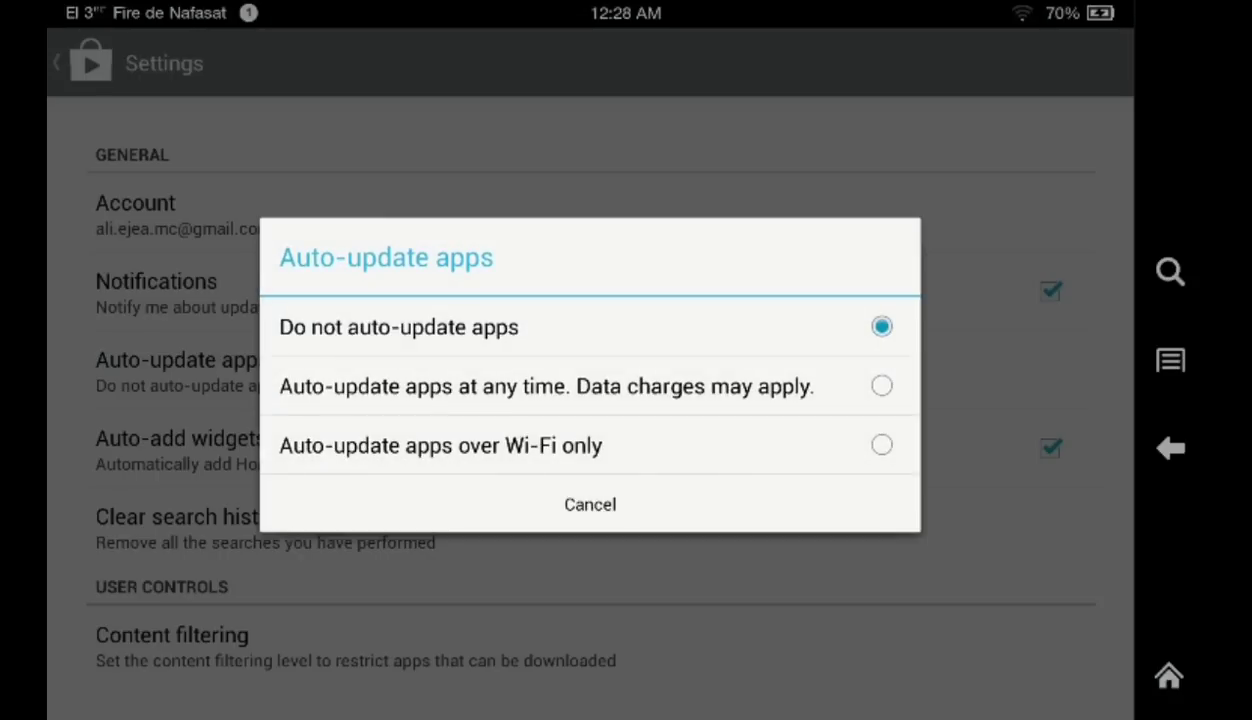
{"action": "left_click", "coordinate": [850, 318]}
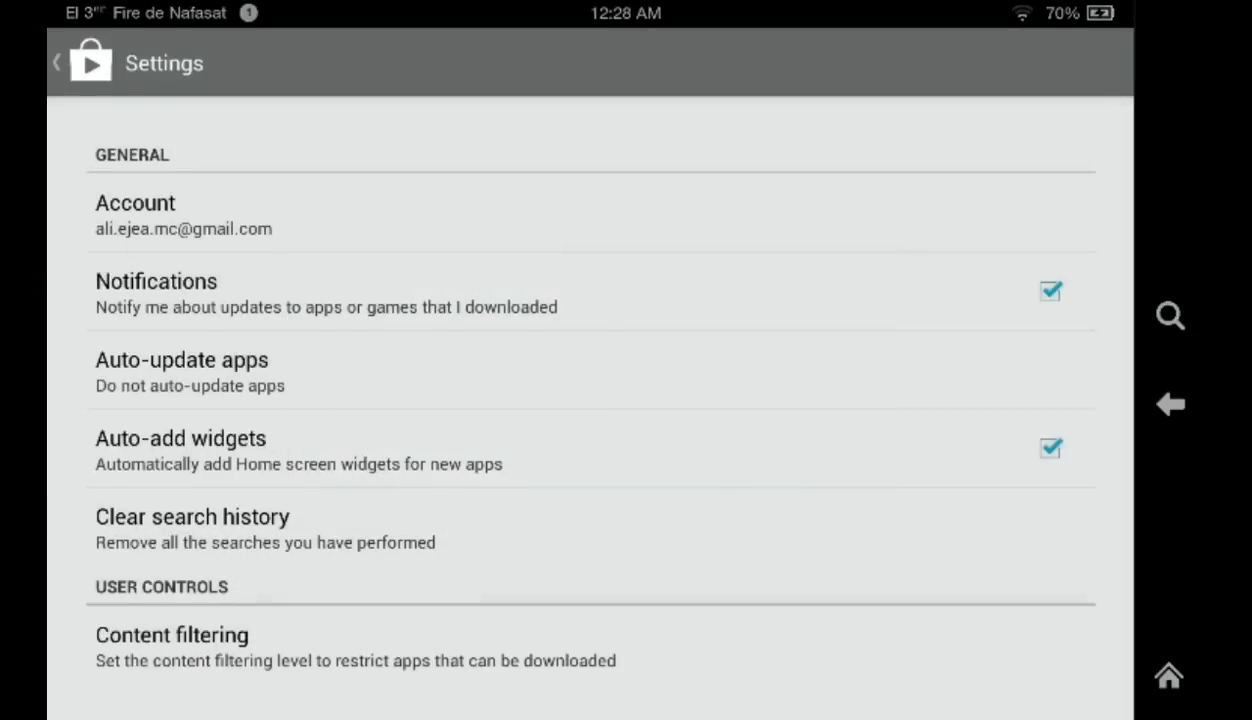
{"action": "left_click", "coordinate": [1171, 404]}
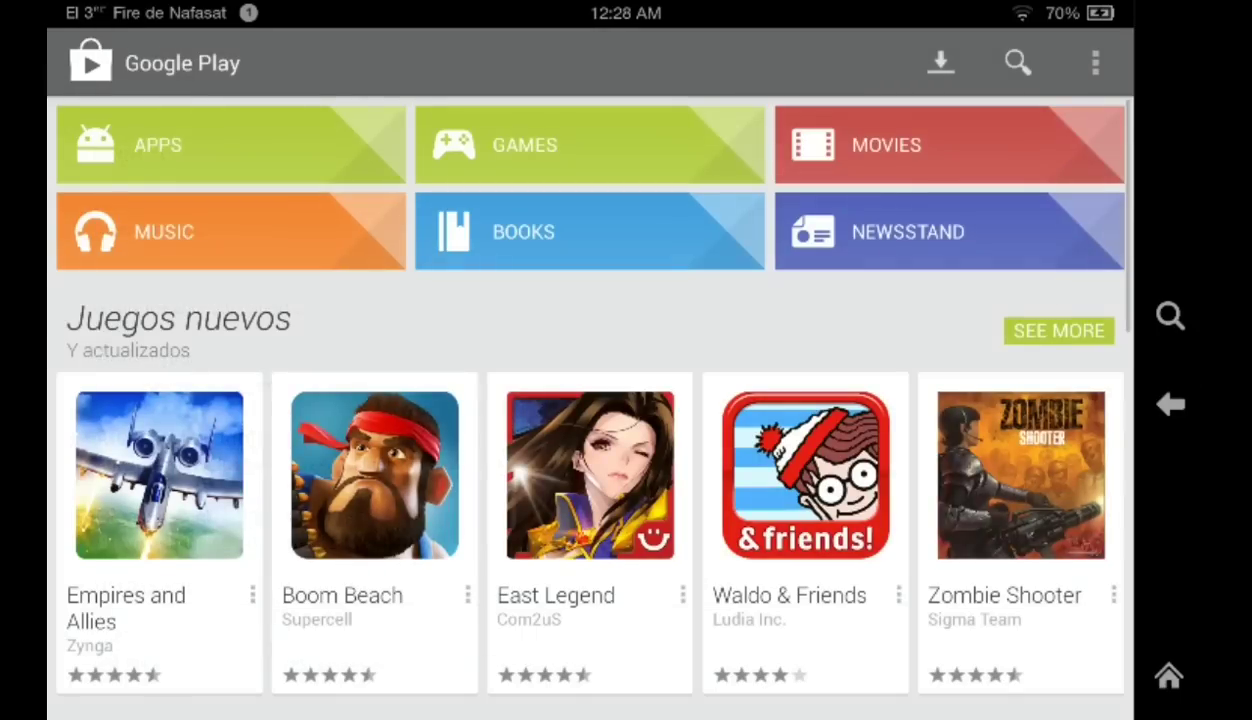
Go to the Amazon Appstore from the Apps library and search for 'es file'.
{"action": "left_click", "coordinate": [1171, 404]}
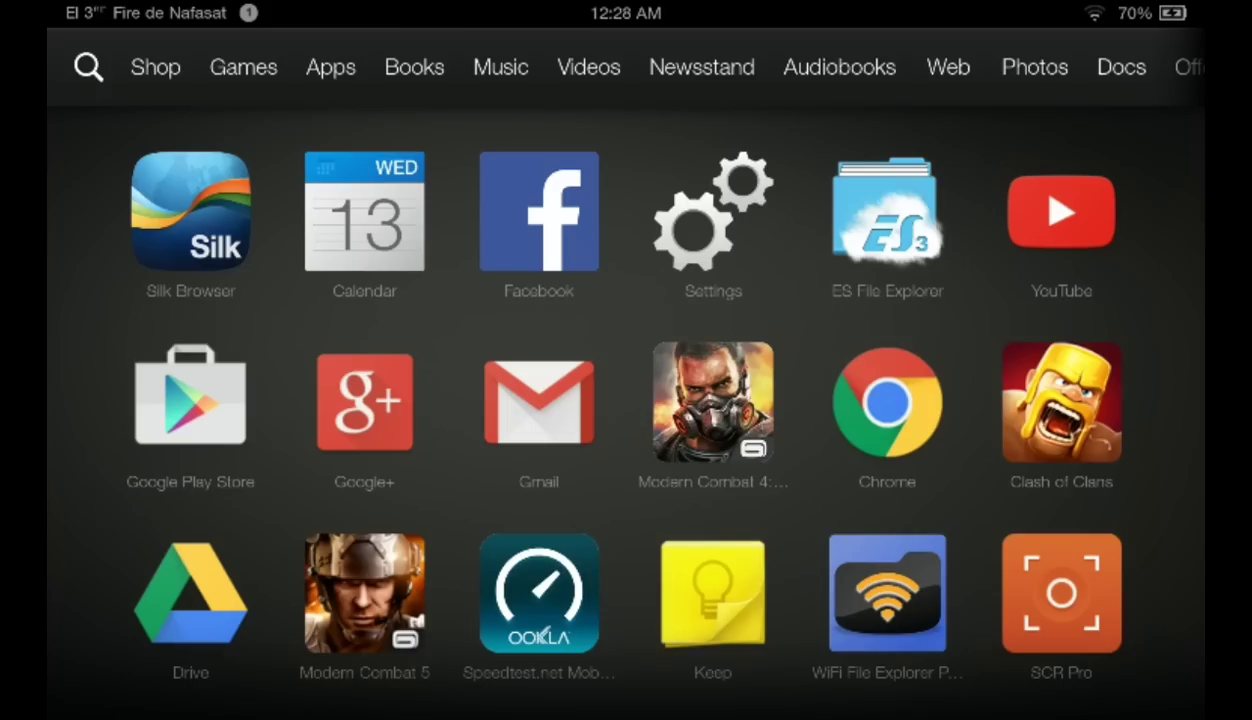
{"action": "left_click", "coordinate": [330, 66]}
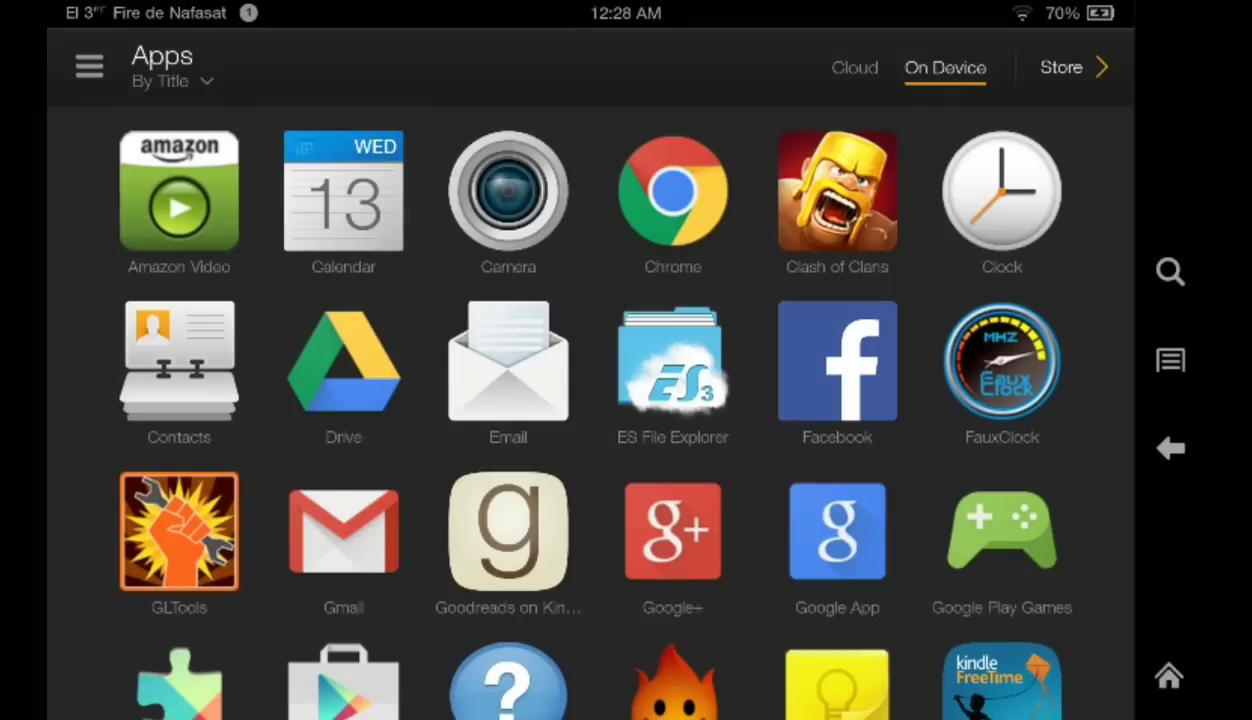
{"action": "left_click", "coordinate": [1077, 35]}
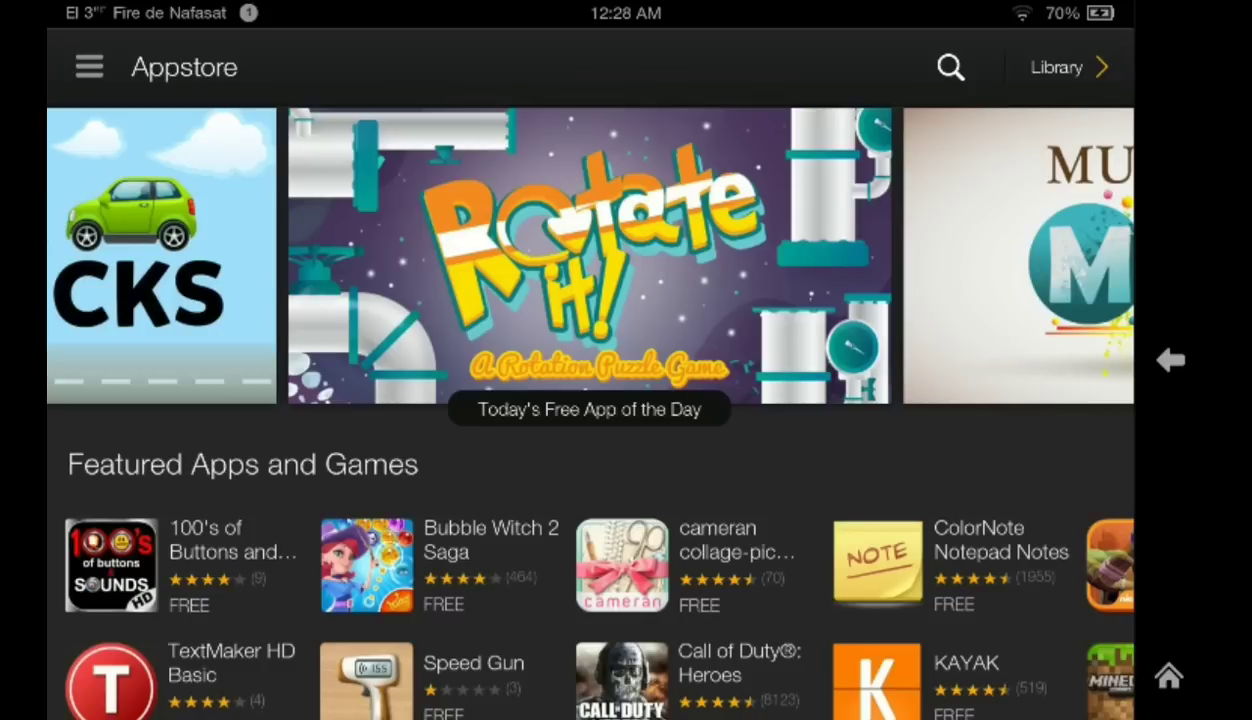
{"action": "left_click", "coordinate": [948, 64]}
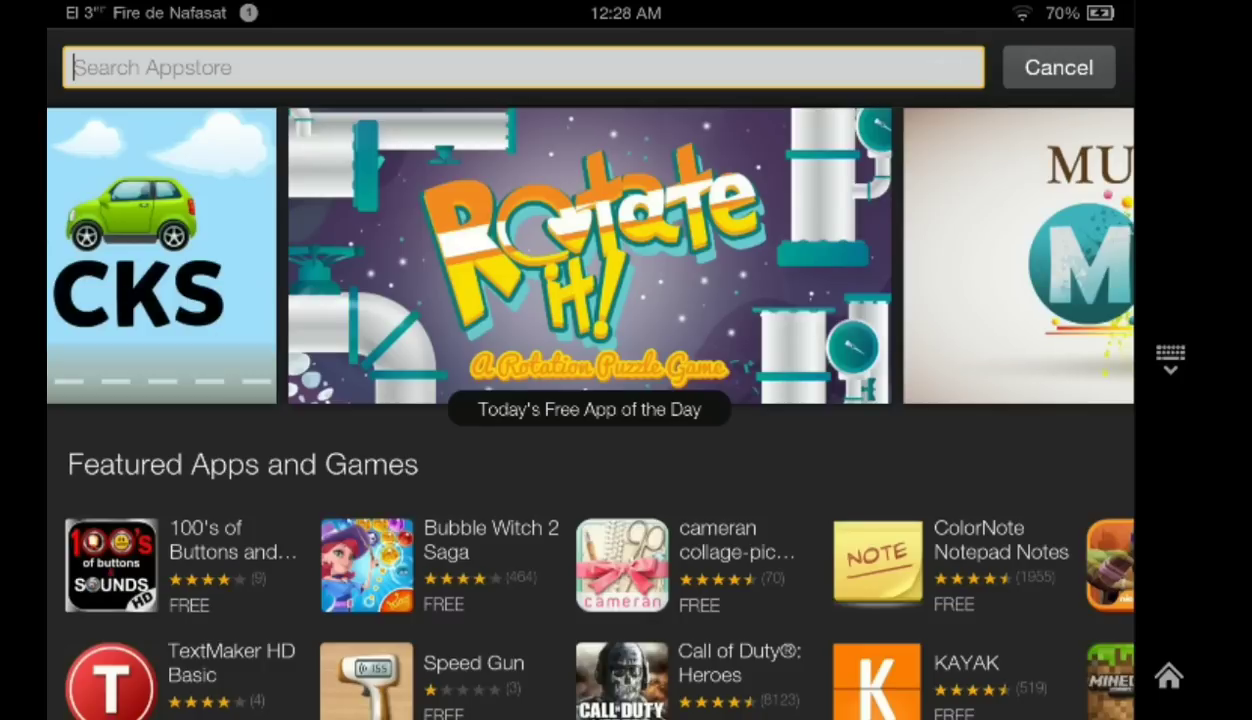
{"action": "left_click", "coordinate": [576, 65]}
{"action": "type", "text": "es"}
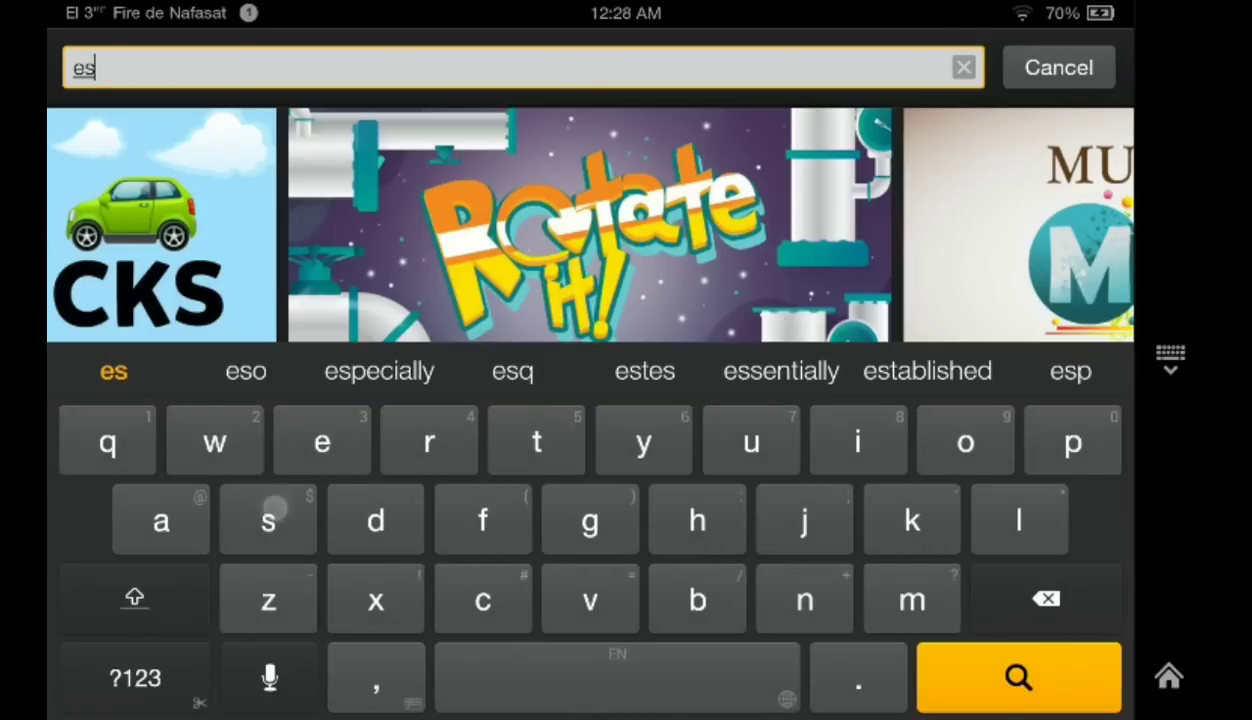
{"action": "type", "text": " fil"}
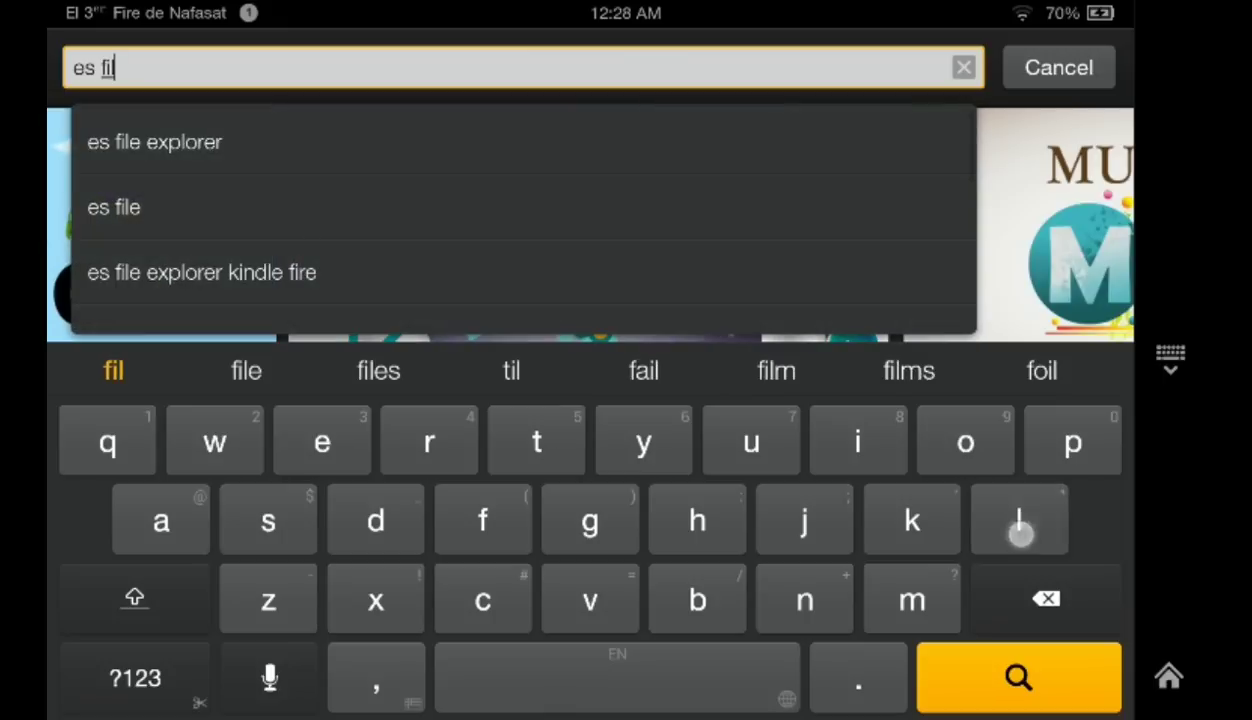
{"action": "type", "text": "r"}
{"action": "key", "text": "BackSpace"}
{"action": "type", "text": "e"}
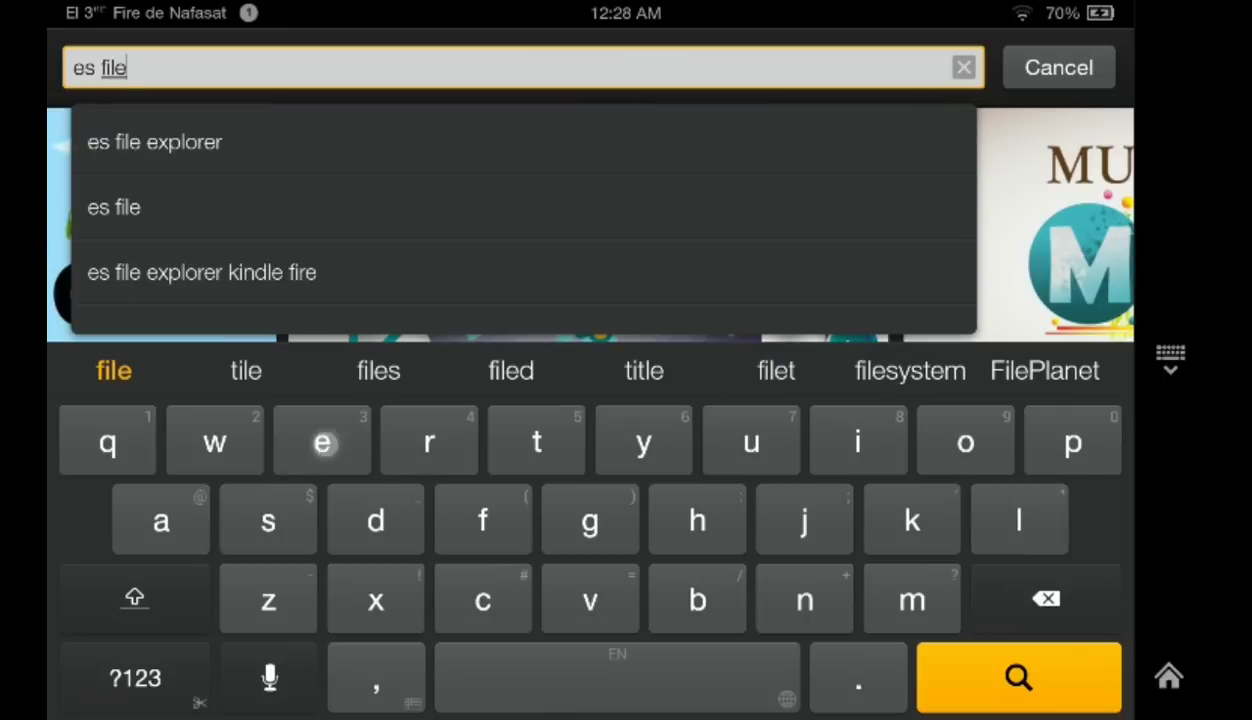
Open the ES File Explorer listing, see it's installed, and back out to home.
{"action": "left_click", "coordinate": [455, 130]}
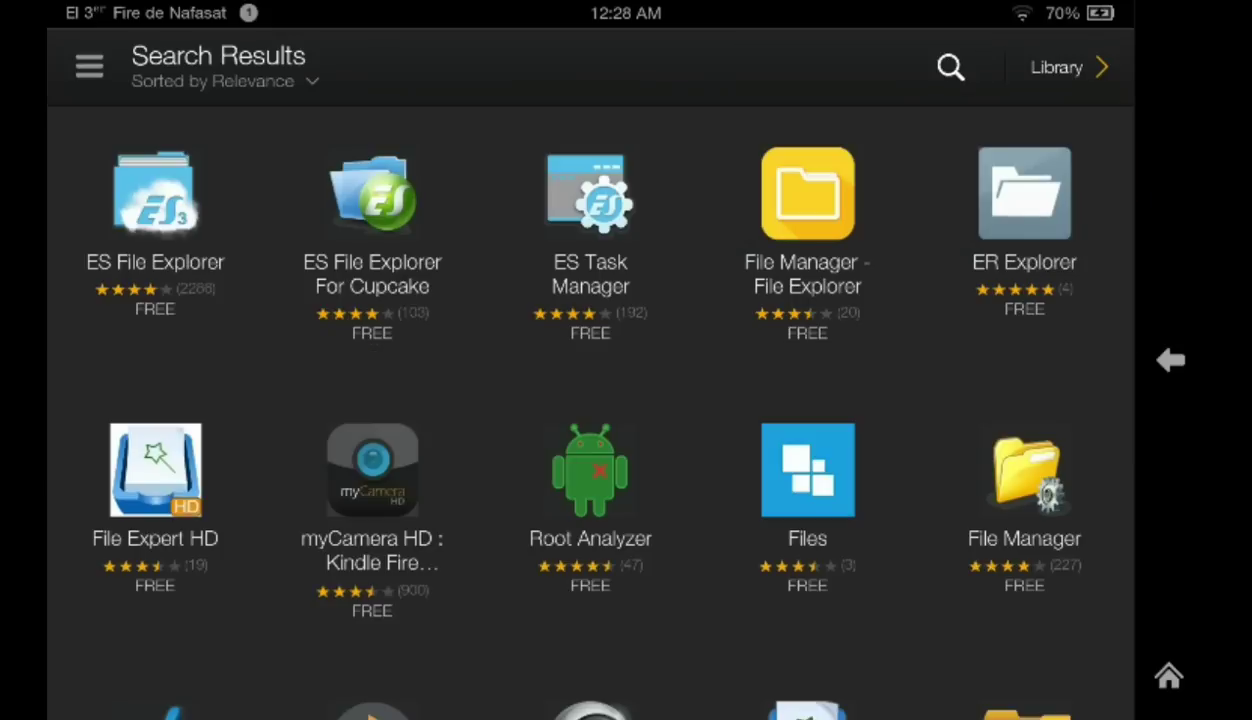
{"action": "left_click", "coordinate": [155, 195]}
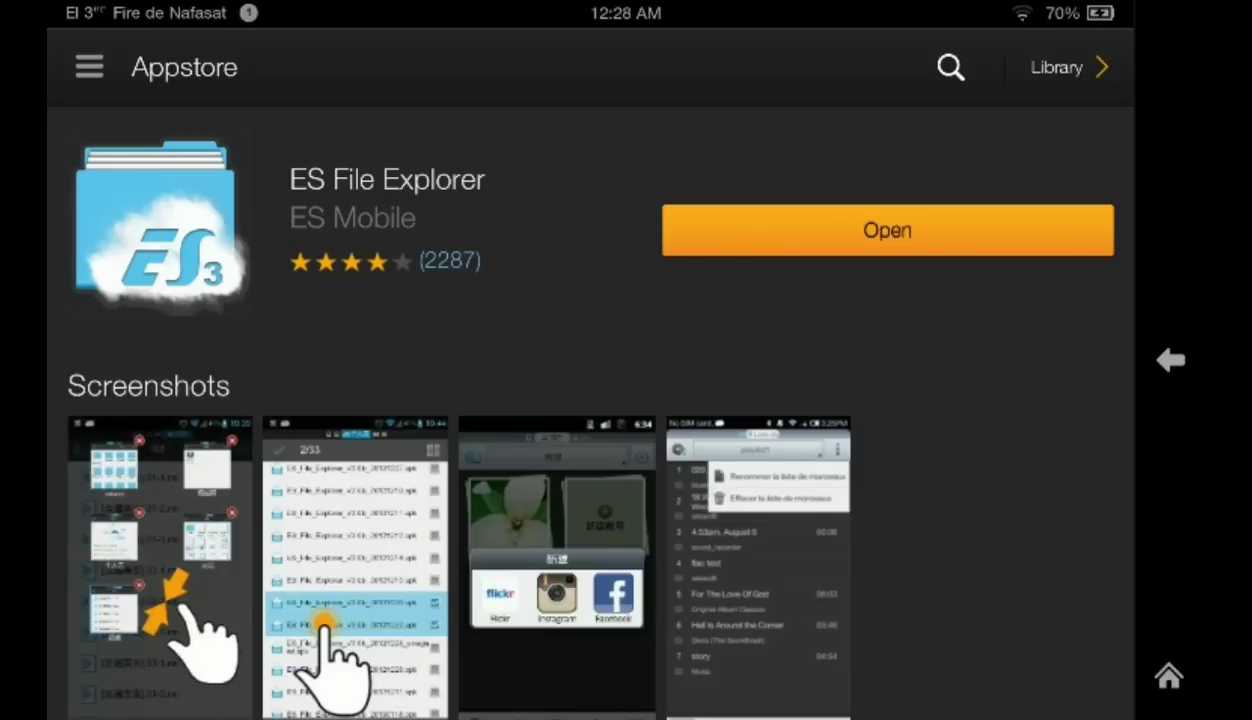
{"action": "left_click", "coordinate": [1170, 360]}
{"action": "left_click", "coordinate": [1170, 360]}
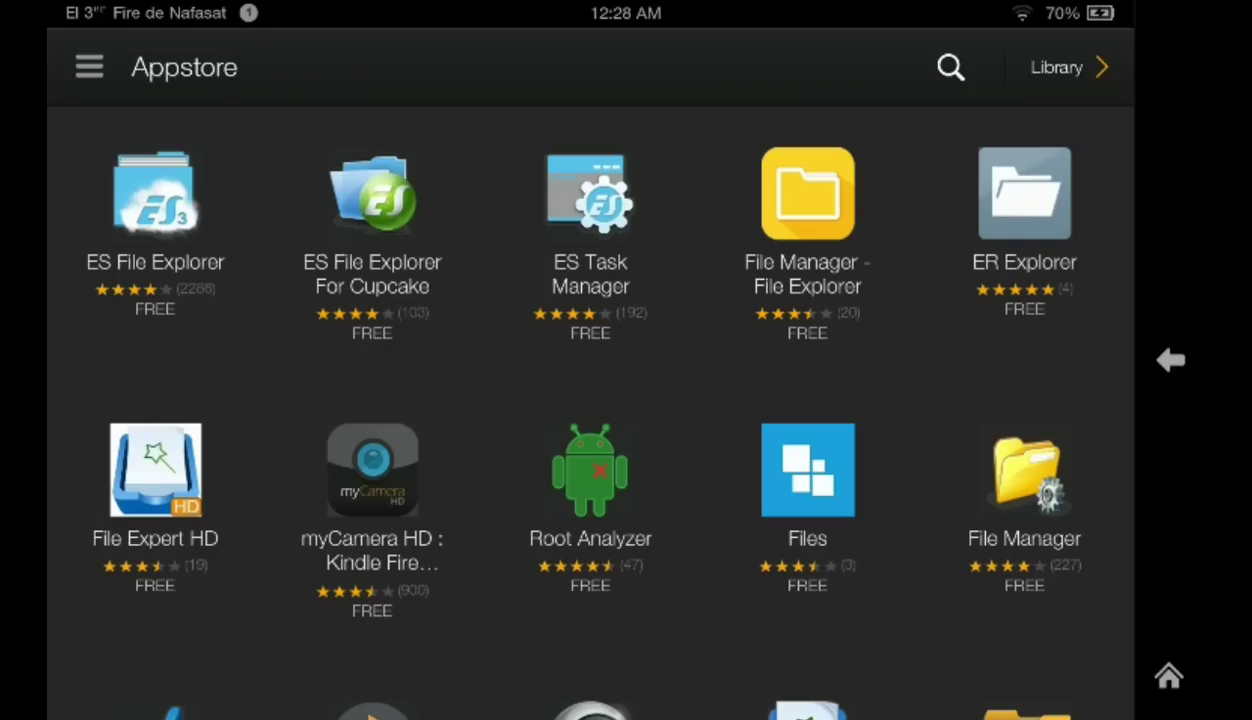
{"action": "left_click", "coordinate": [1170, 448]}
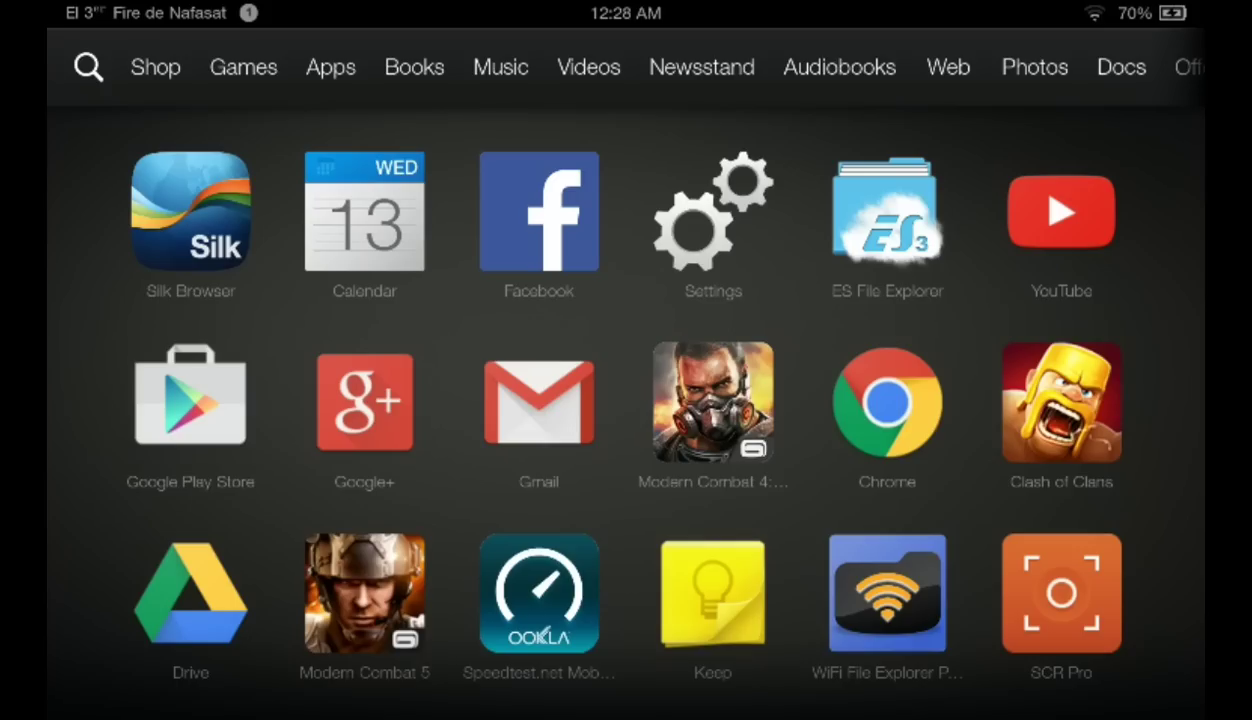
Launch ES File Explorer and look inside the sdcard Gapps folder.
{"action": "left_click", "coordinate": [887, 210]}
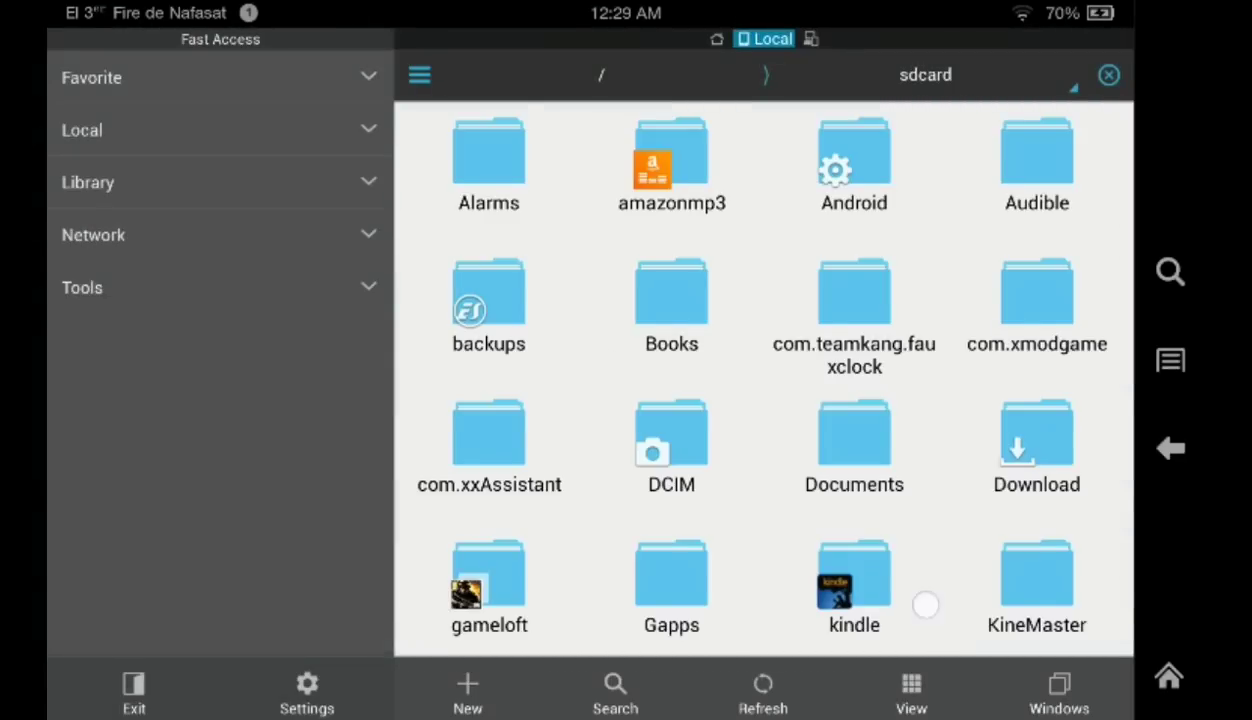
{"action": "left_click_drag", "start_coordinate": [922, 603], "coordinate": [900, 329]}
{"action": "left_click", "coordinate": [671, 315]}
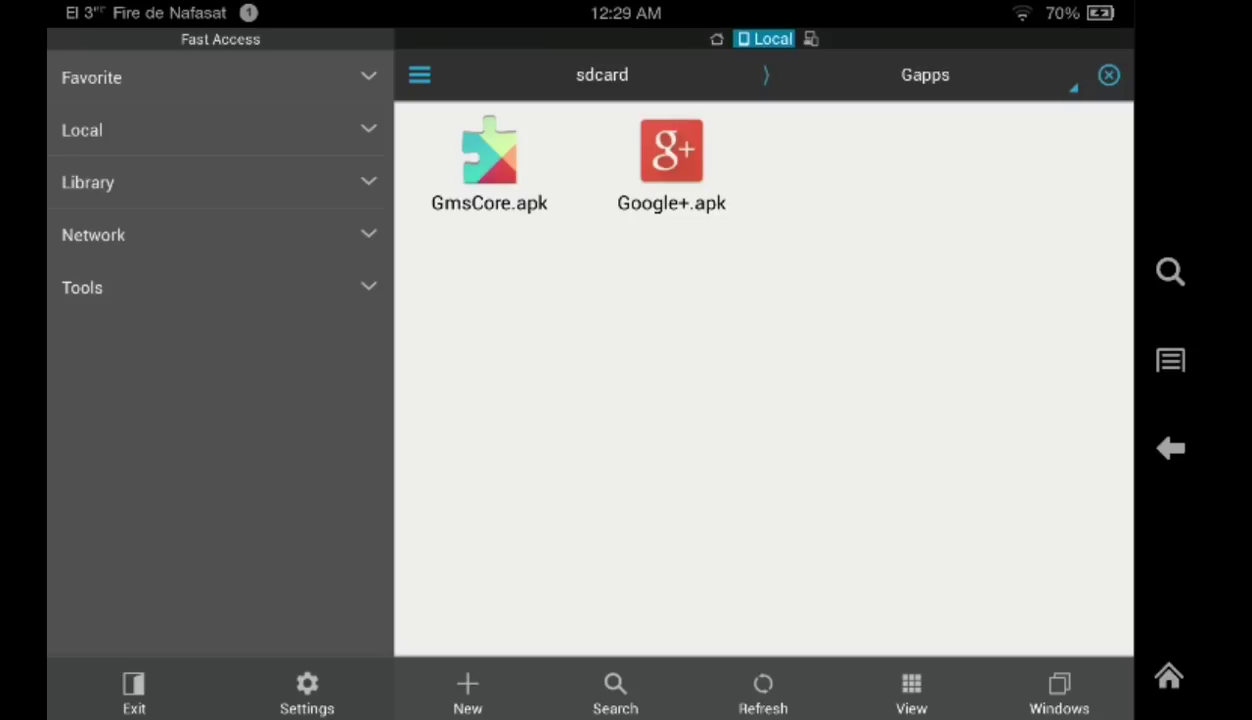
{"action": "left_click", "coordinate": [1170, 448]}
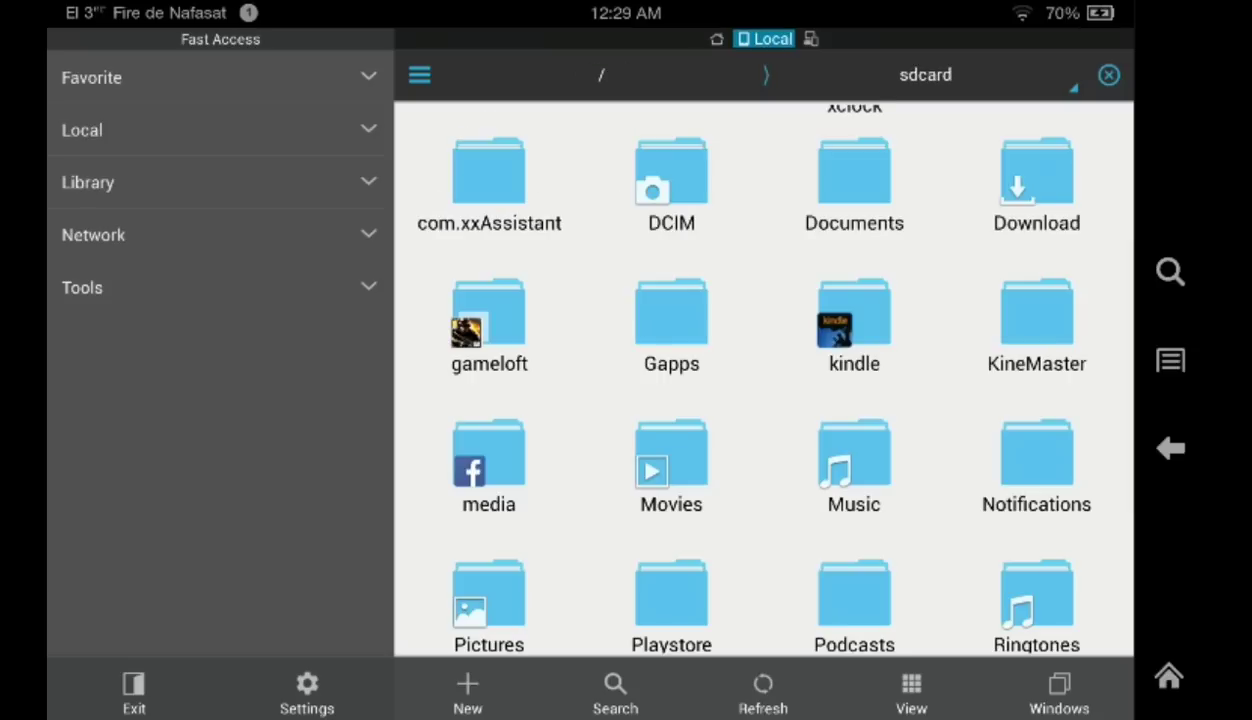
Turn on Root Explorer and mount /, /system and /system/fonts as read-write.
{"action": "left_click", "coordinate": [252, 287]}
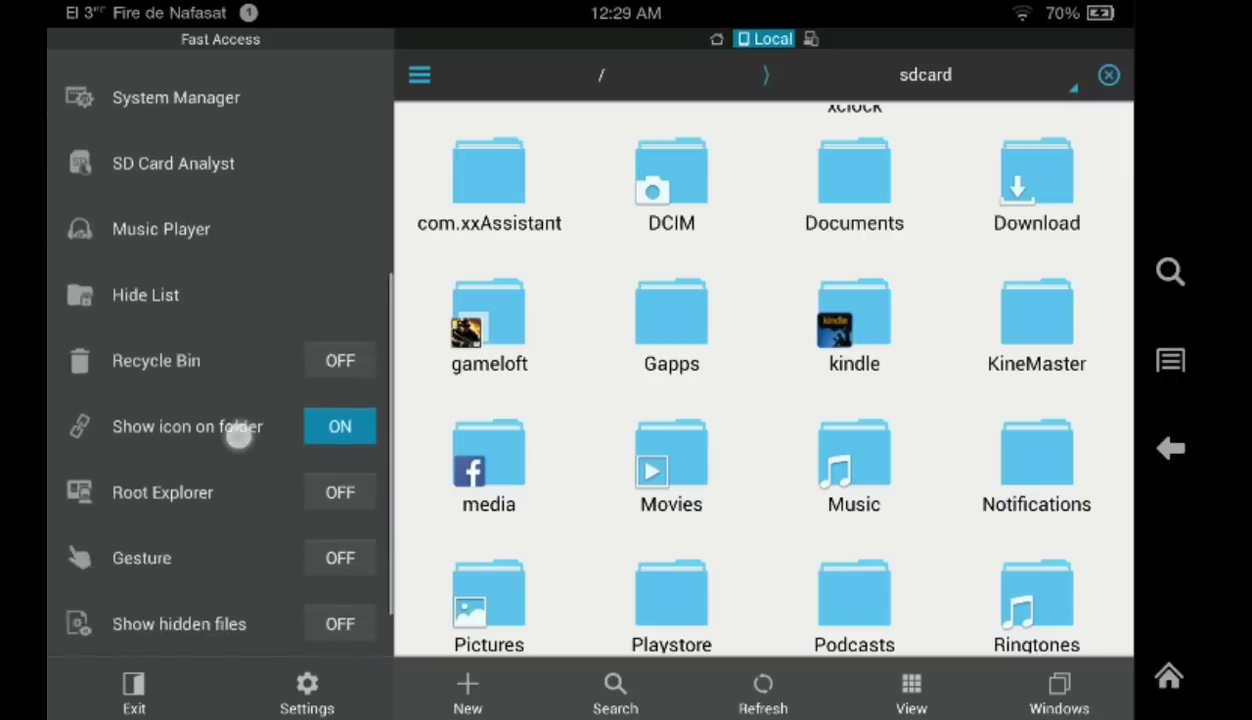
{"action": "scroll", "coordinate": [220, 400], "scroll_direction": "down", "scroll_amount": 3}
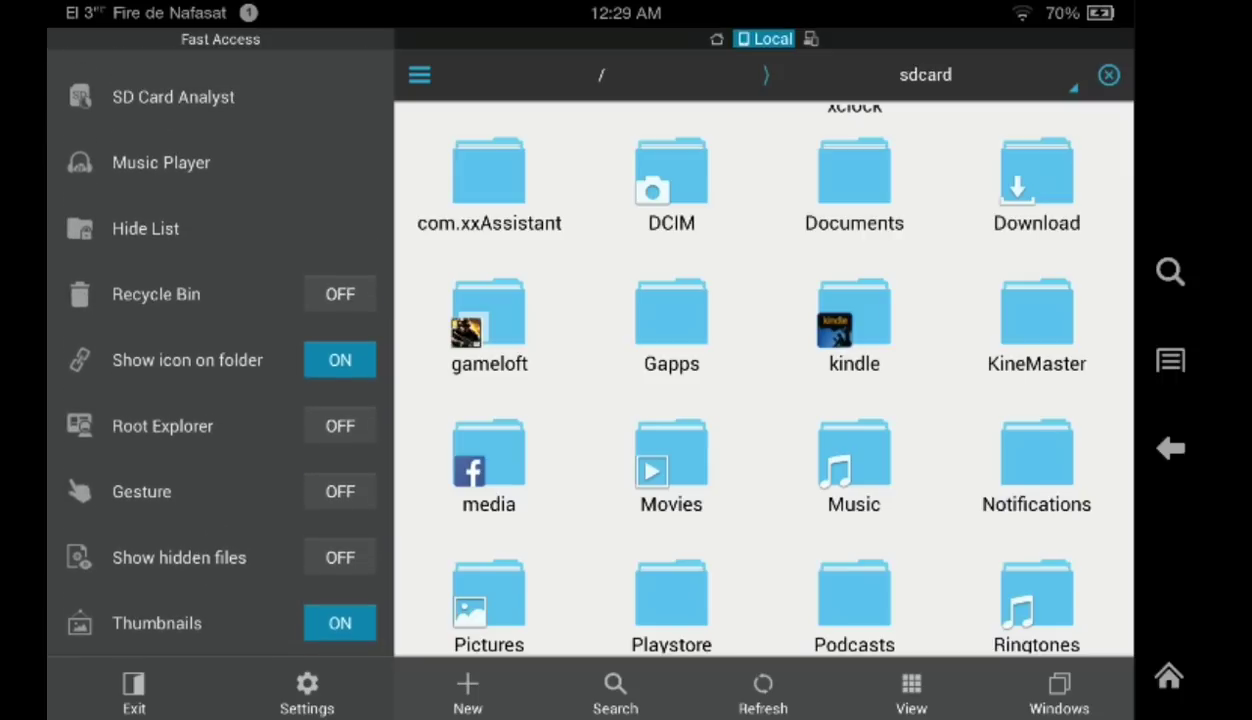
{"action": "left_click", "coordinate": [178, 417]}
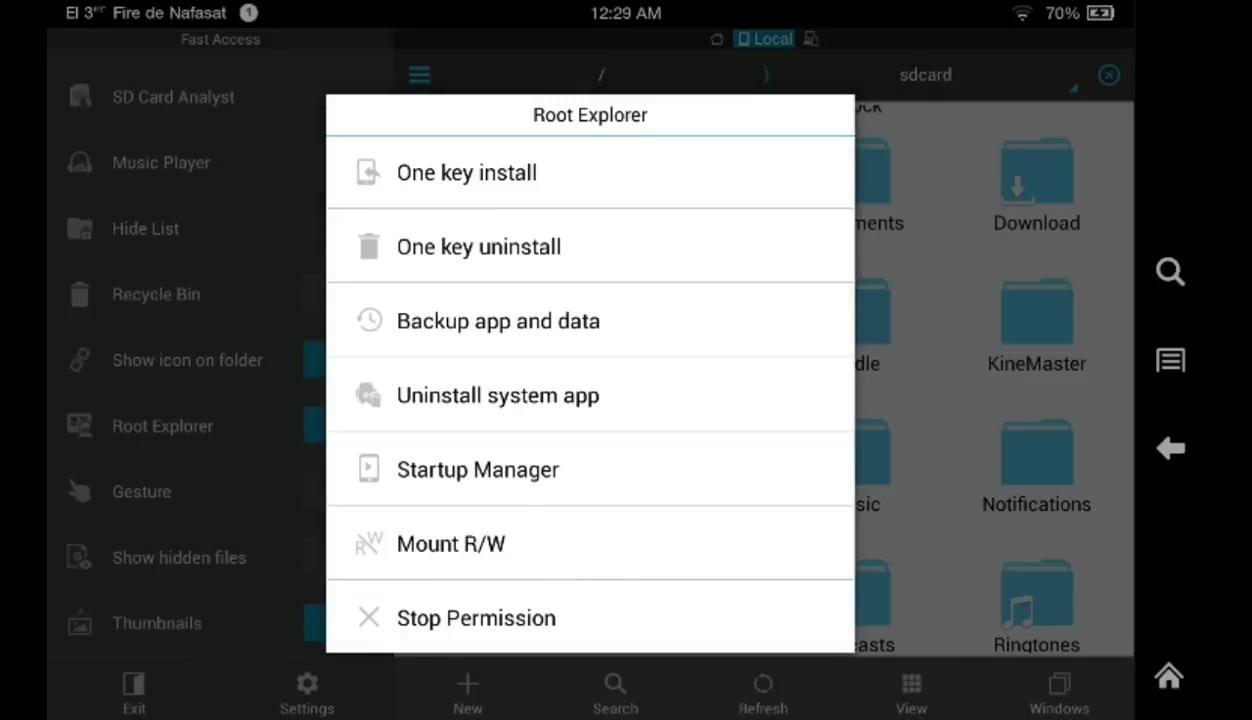
{"action": "left_click", "coordinate": [542, 540]}
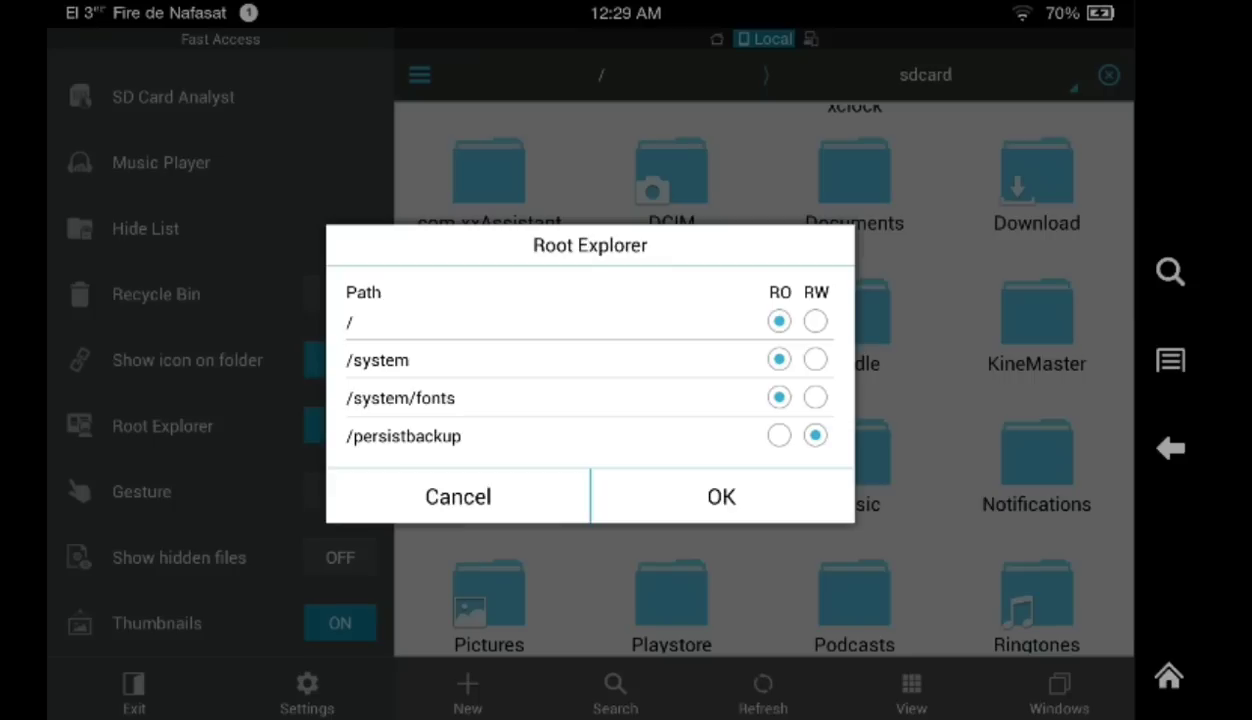
{"action": "left_click", "coordinate": [815, 321]}
{"action": "left_click", "coordinate": [815, 359]}
{"action": "left_click", "coordinate": [815, 397]}
{"action": "left_click", "coordinate": [721, 496]}
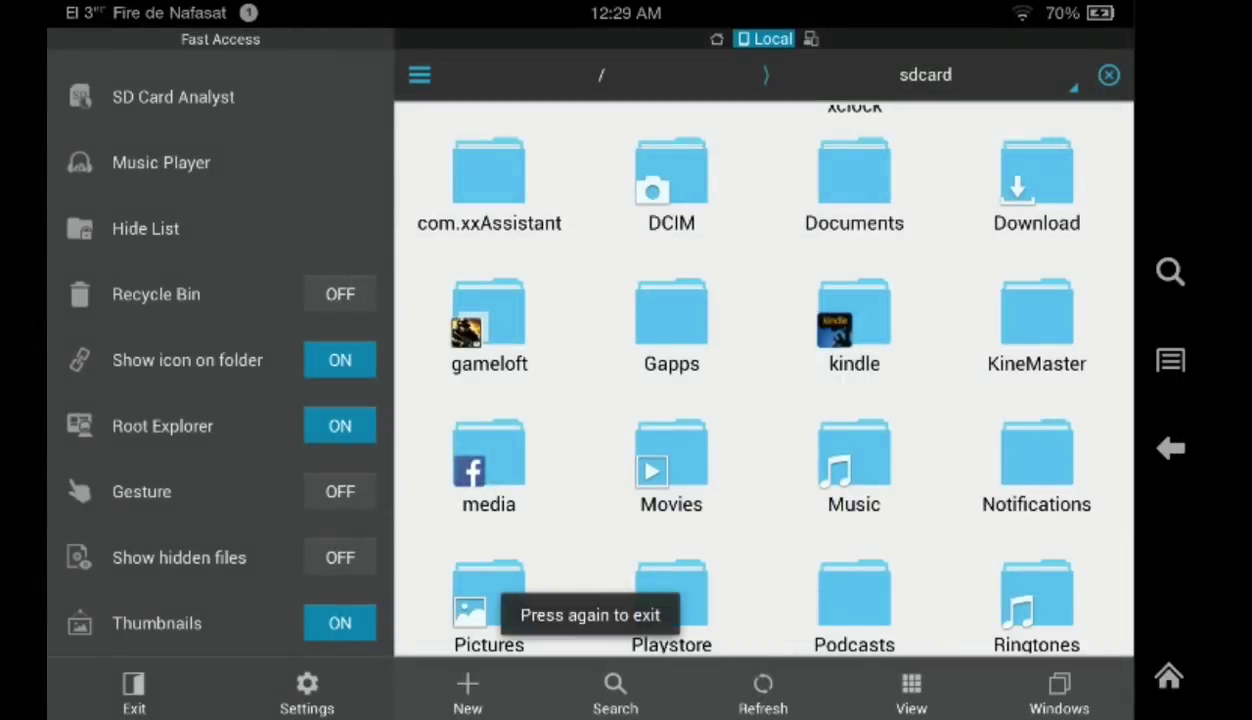
Switch Apps from Unknown Sources on in Settings > Applications and accept the warning.
{"action": "left_click", "coordinate": [1171, 448]}
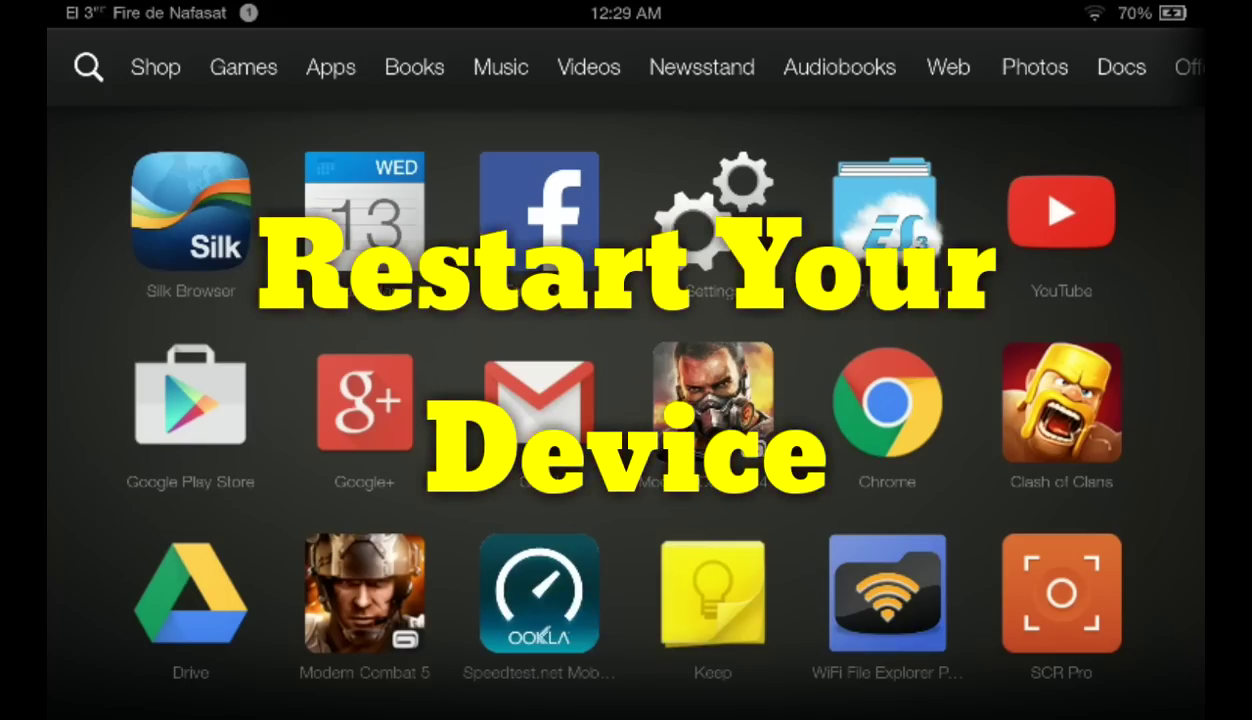
{"action": "scroll", "coordinate": [610, 403], "scroll_direction": "down", "scroll_amount": 3}
{"action": "scroll", "coordinate": [610, 403], "scroll_direction": "up", "scroll_amount": 3}
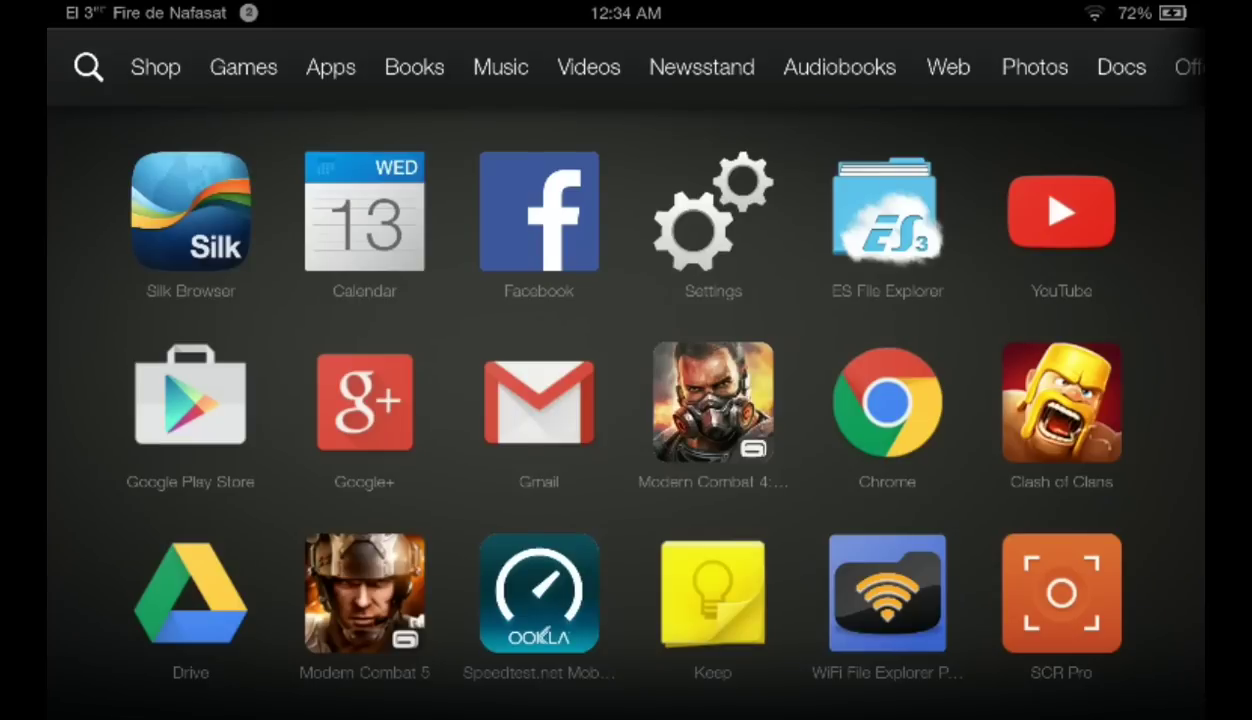
{"action": "scroll", "coordinate": [610, 403], "scroll_direction": "up", "scroll_amount": 3}
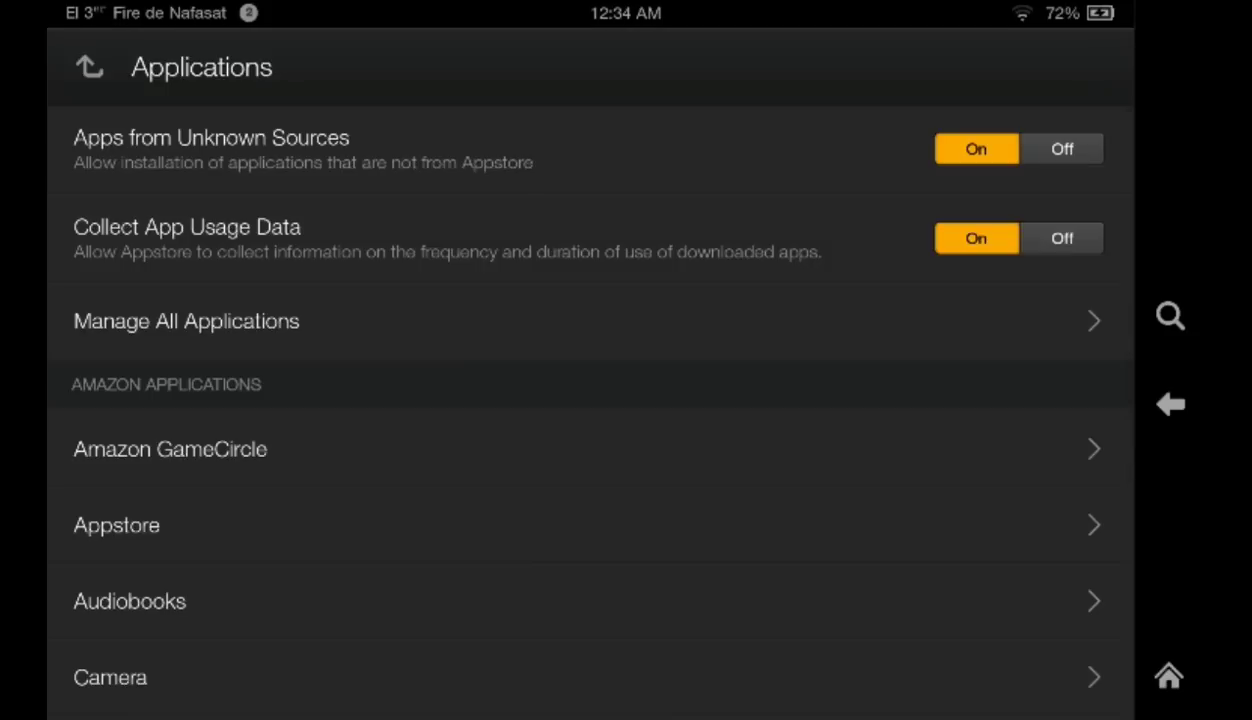
{"action": "left_click", "coordinate": [552, 148]}
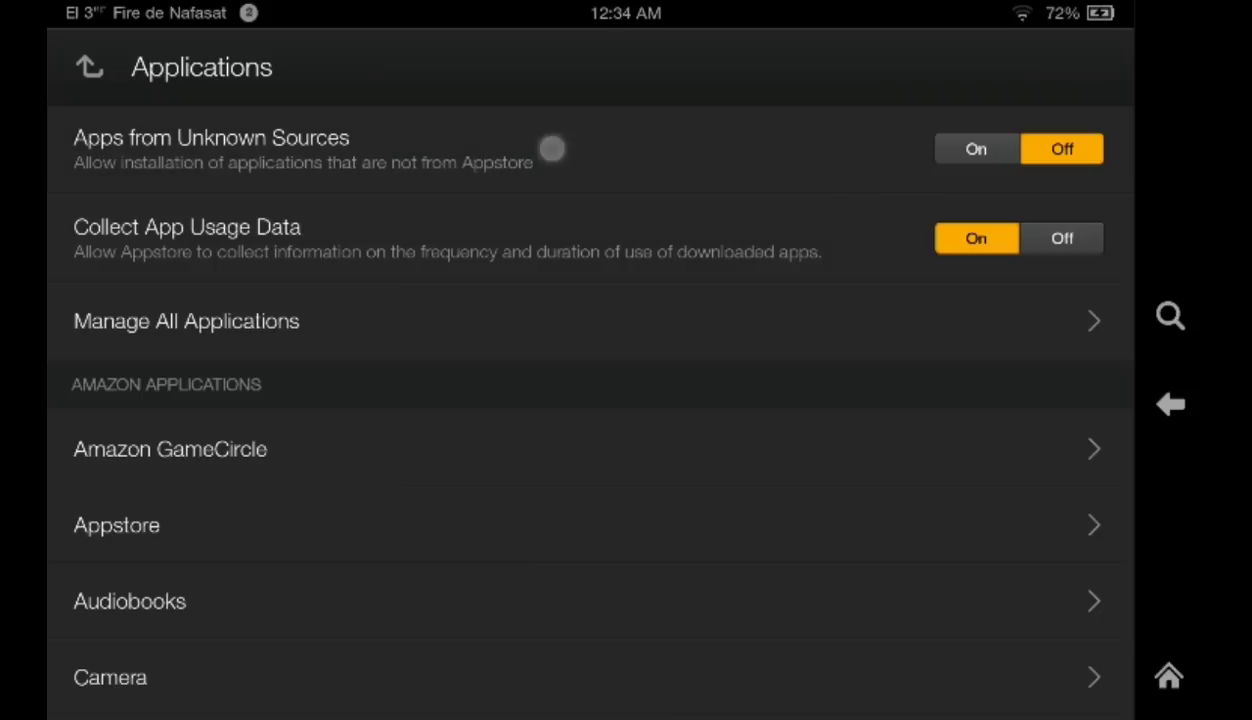
{"action": "left_click", "coordinate": [945, 146]}
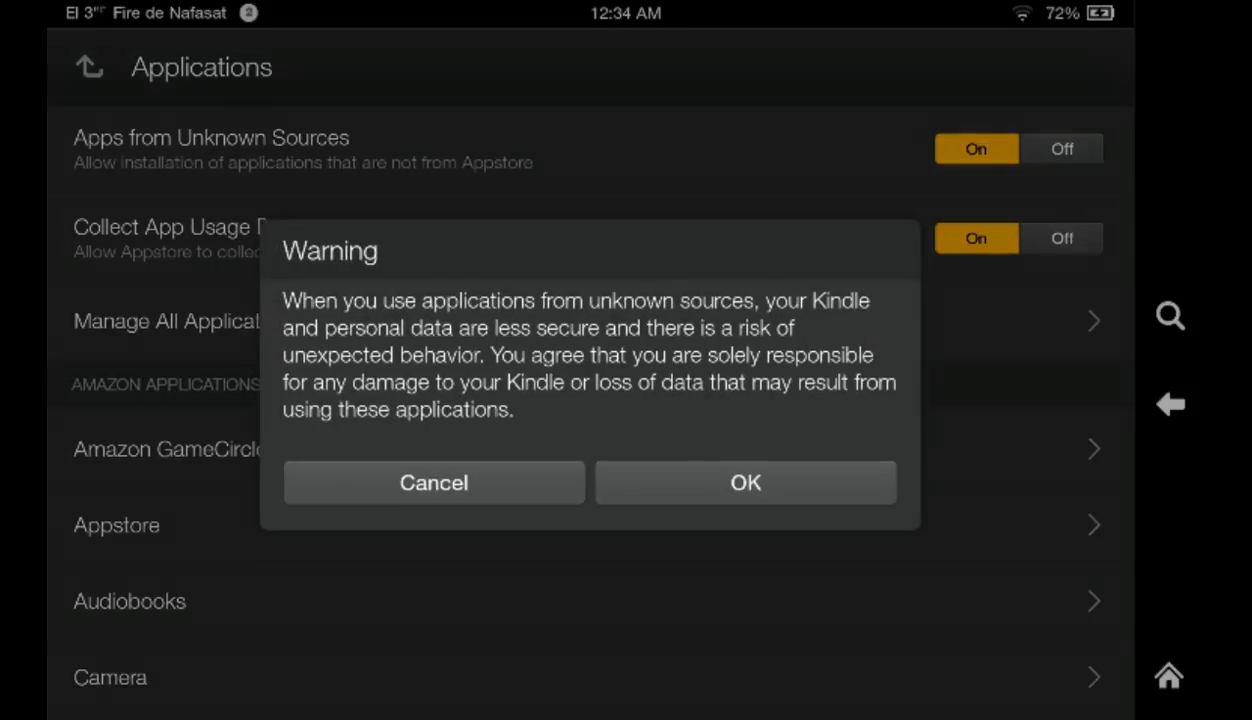
{"action": "left_click", "coordinate": [805, 480]}
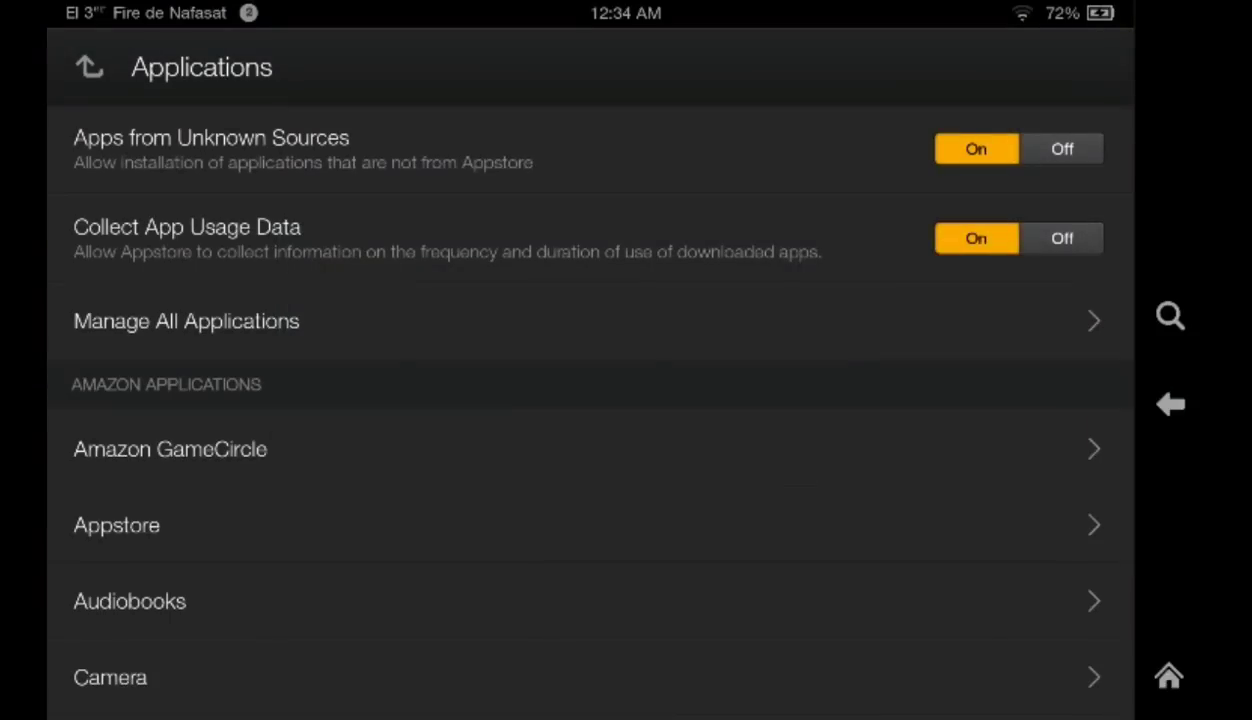
Uninstall Gmail's updates from Manage All Applications, reverting it to version 4.5.2.
{"action": "left_click", "coordinate": [445, 310]}
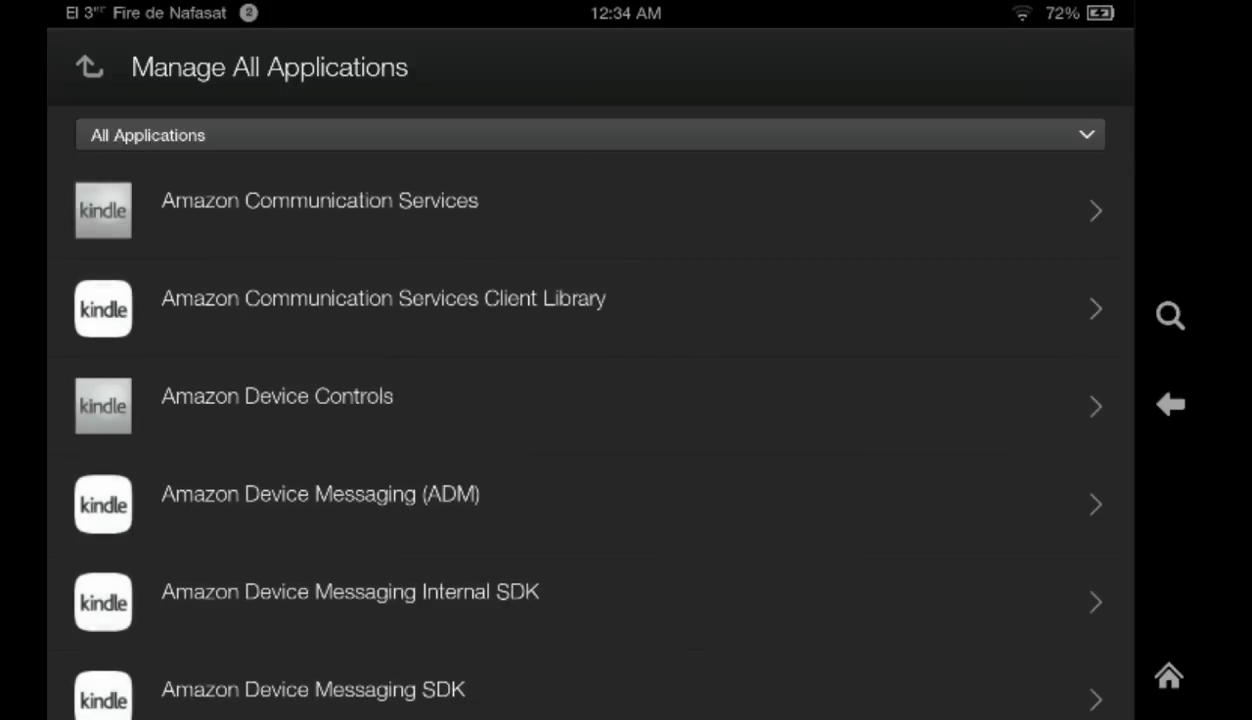
{"action": "left_click_drag", "start_coordinate": [719, 632], "coordinate": [715, 447]}
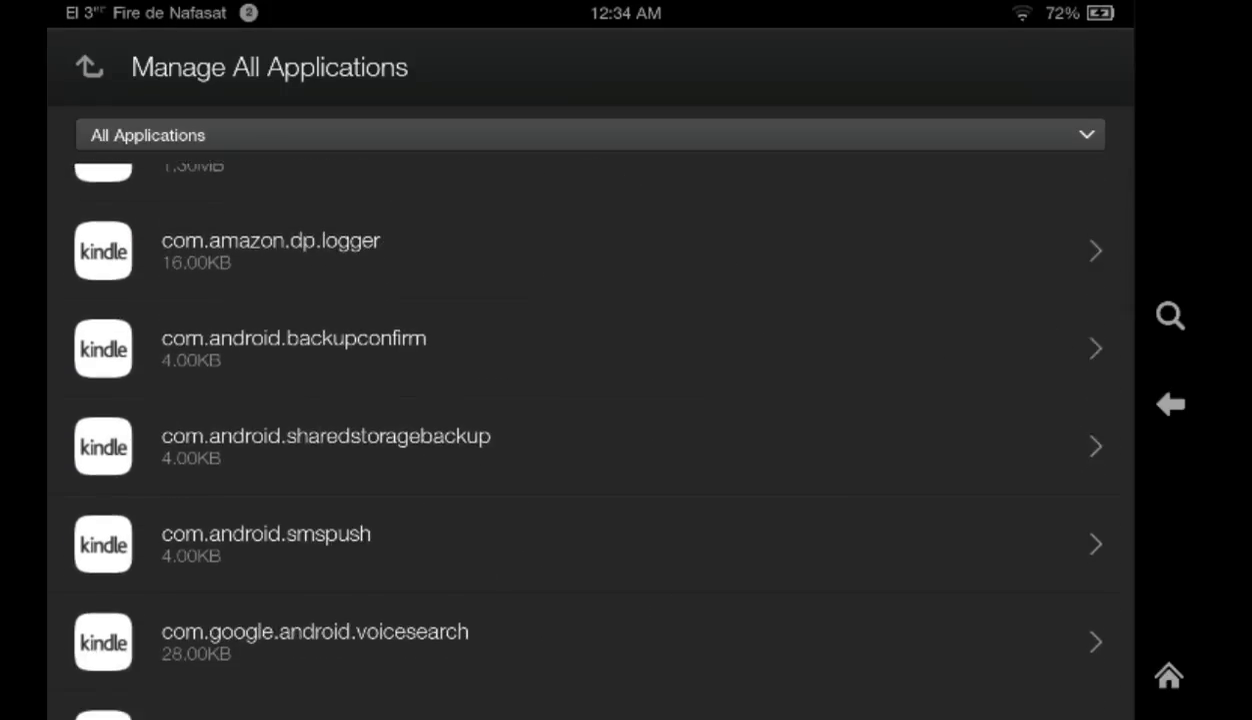
{"action": "left_click_drag", "start_coordinate": [712, 600], "coordinate": [712, 377]}
{"action": "mouse_move", "coordinate": [712, 603]}
{"action": "left_mouse_down"}
{"action": "mouse_move", "coordinate": [712, 380]}
{"action": "mouse_move", "coordinate": [681, 378]}
{"action": "left_mouse_up"}
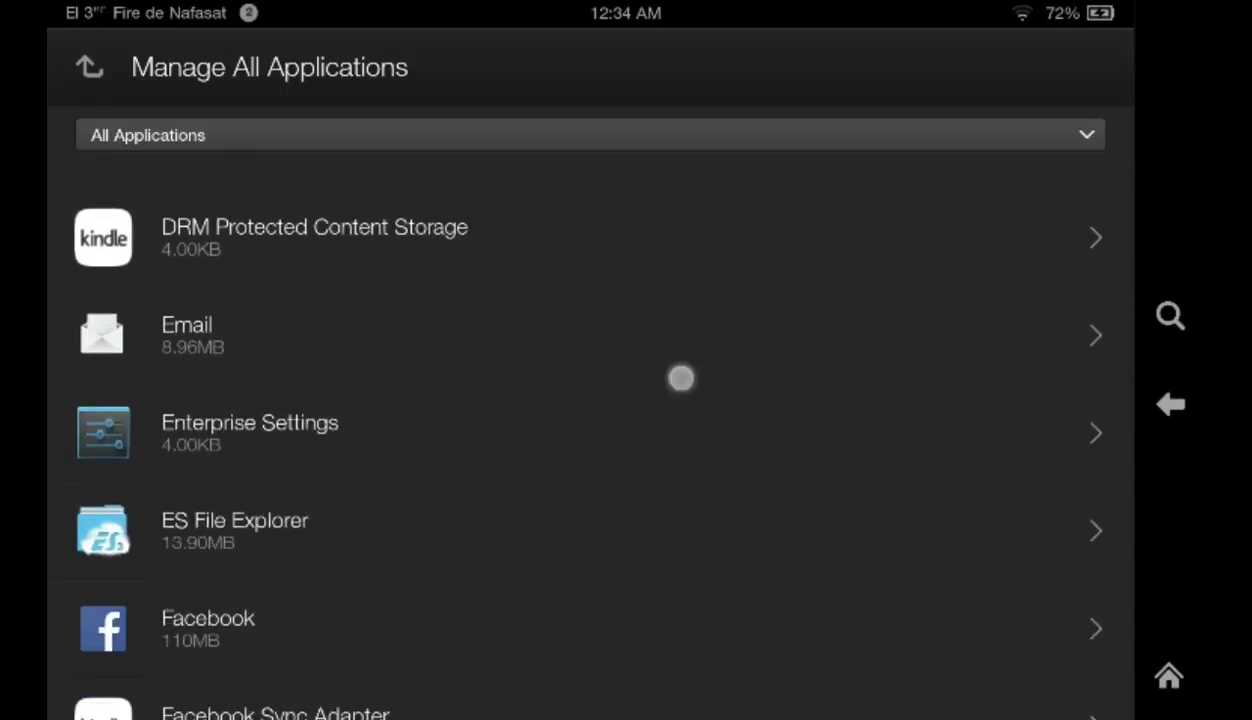
{"action": "left_click_drag", "start_coordinate": [707, 600], "coordinate": [707, 380]}
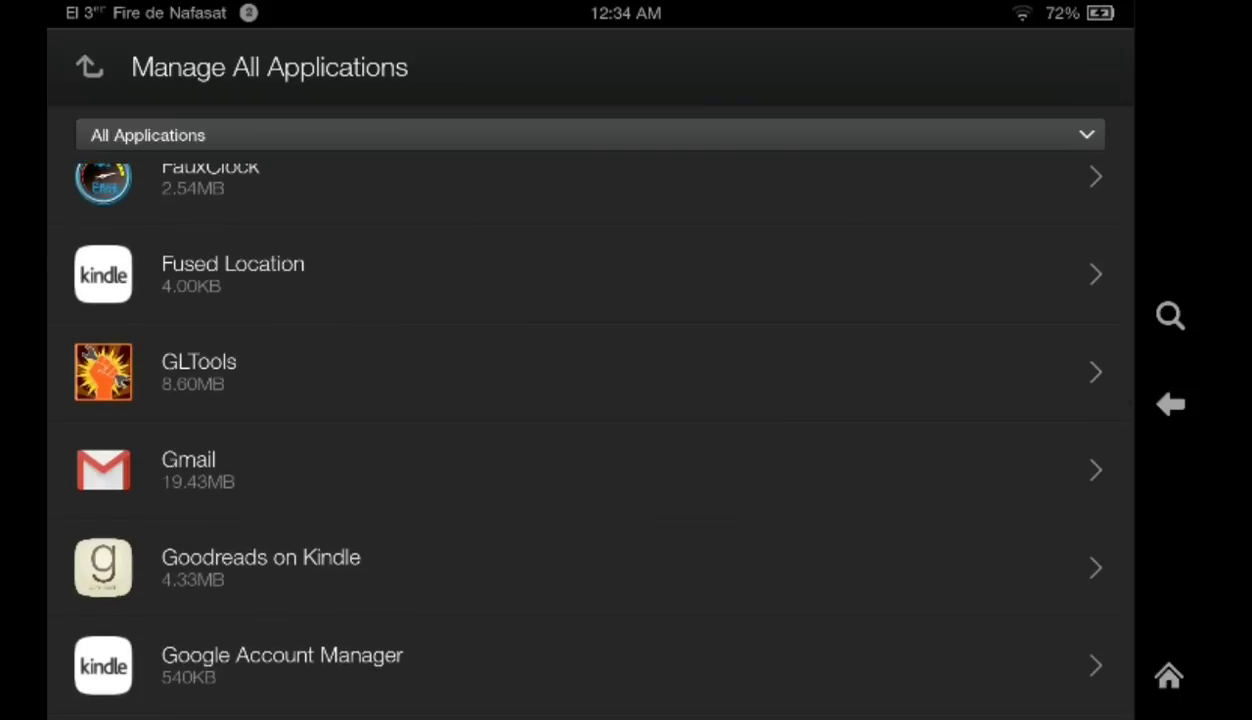
{"action": "left_click", "coordinate": [492, 463]}
{"action": "left_click", "coordinate": [915, 226]}
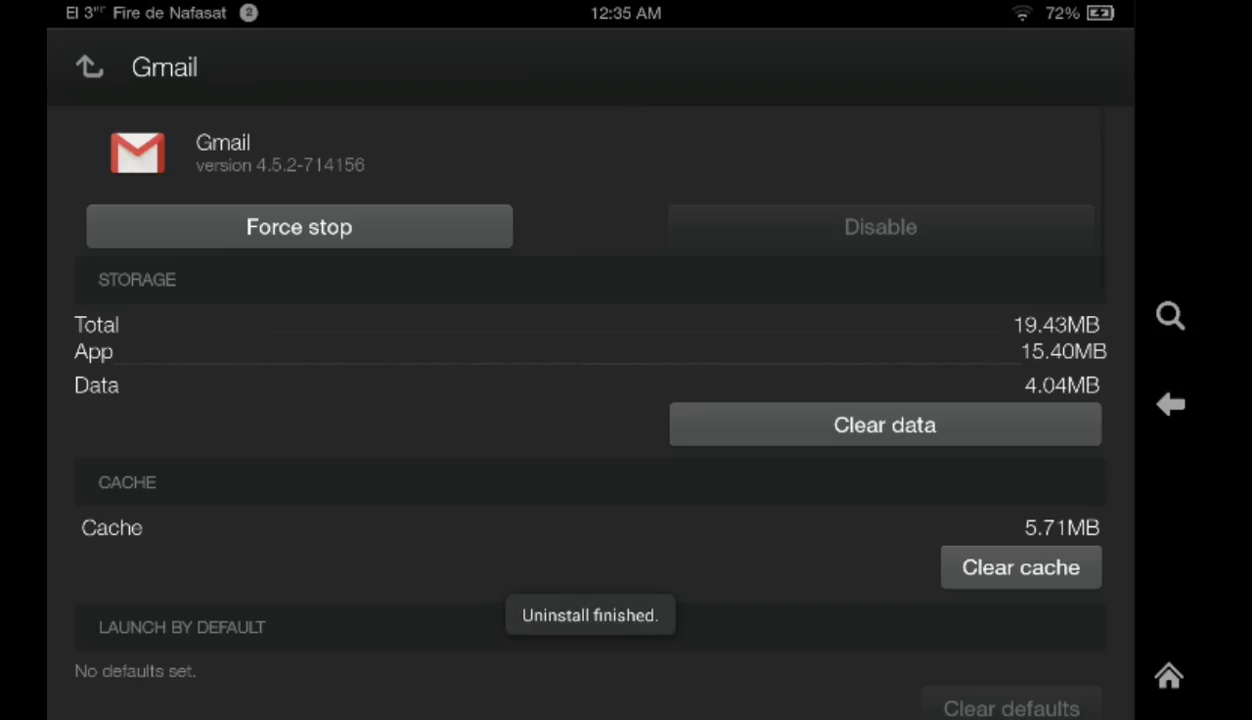
Return to the full applications list and scroll further down it.
{"action": "left_click", "coordinate": [1178, 404]}
{"action": "scroll", "coordinate": [797, 372], "scroll_direction": "down", "scroll_amount": 2}
{"action": "scroll", "coordinate": [780, 500], "scroll_direction": "down", "scroll_amount": 3}
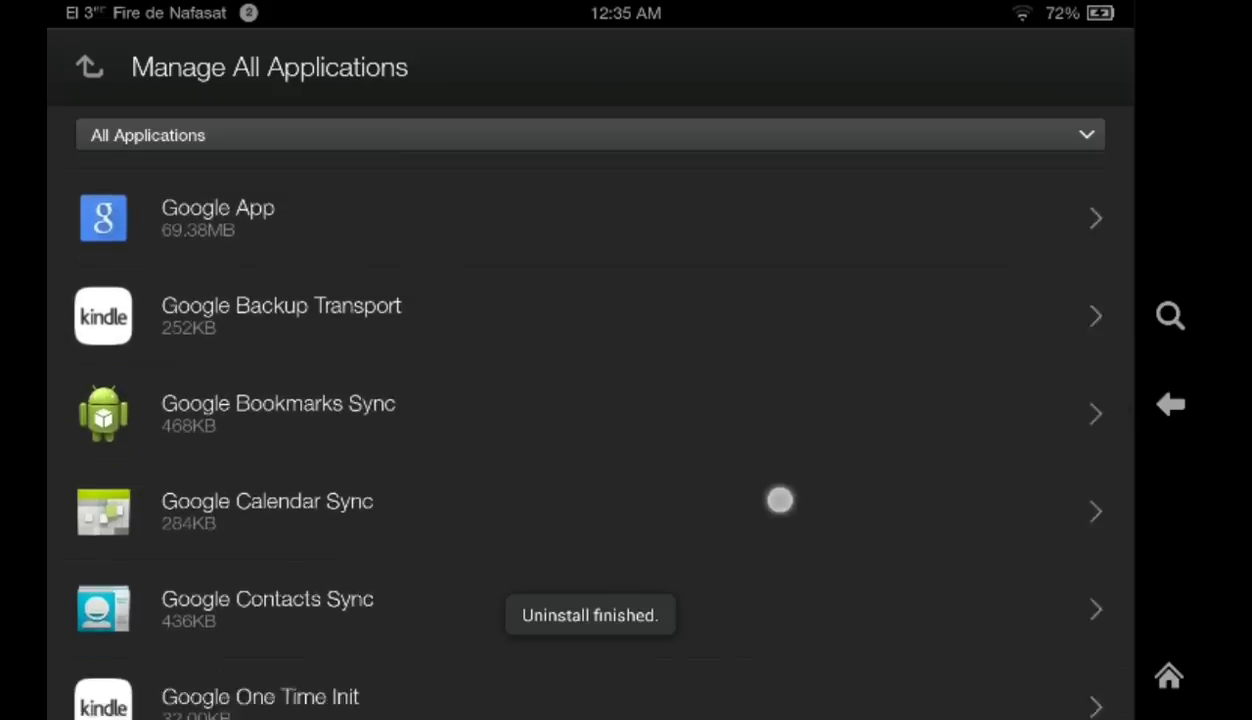
{"action": "scroll", "coordinate": [773, 352], "scroll_direction": "down", "scroll_amount": 2}
{"action": "scroll", "coordinate": [773, 352], "scroll_direction": "down", "scroll_amount": 2}
{"action": "scroll", "coordinate": [732, 349], "scroll_direction": "down", "scroll_amount": 1}
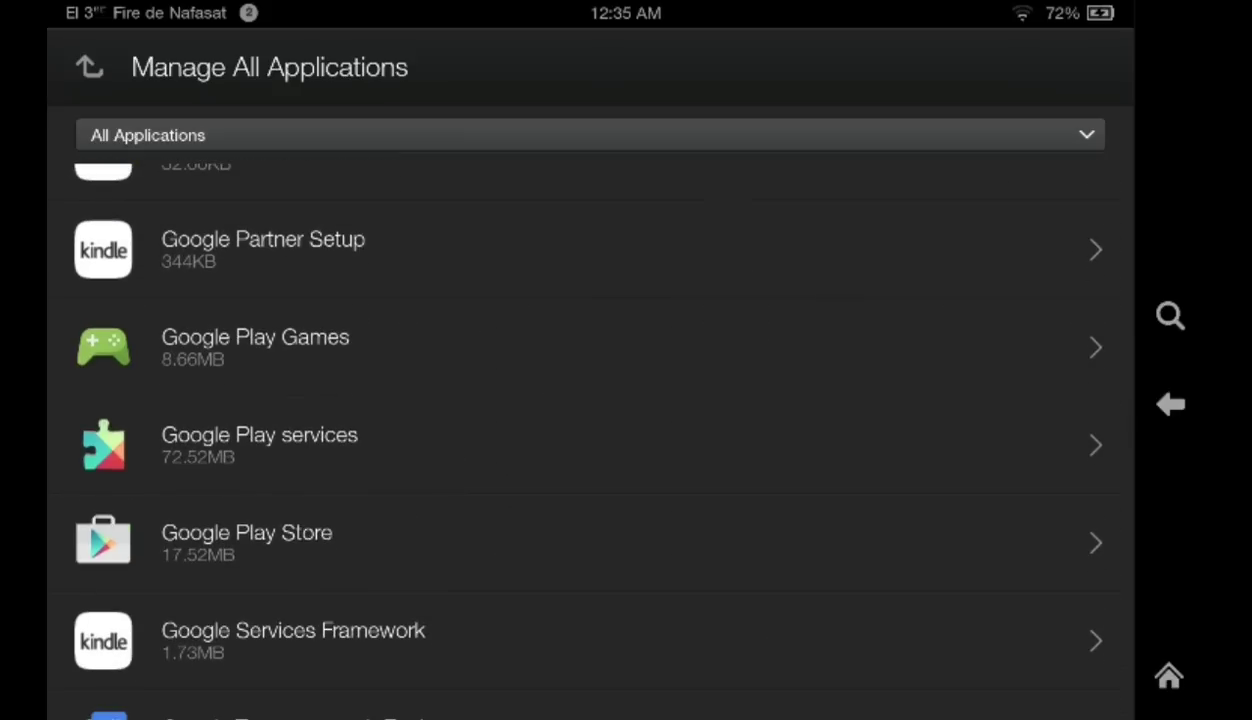
Uninstall Google Play services updates, restoring factory version 3.2.25.
{"action": "left_click", "coordinate": [537, 433]}
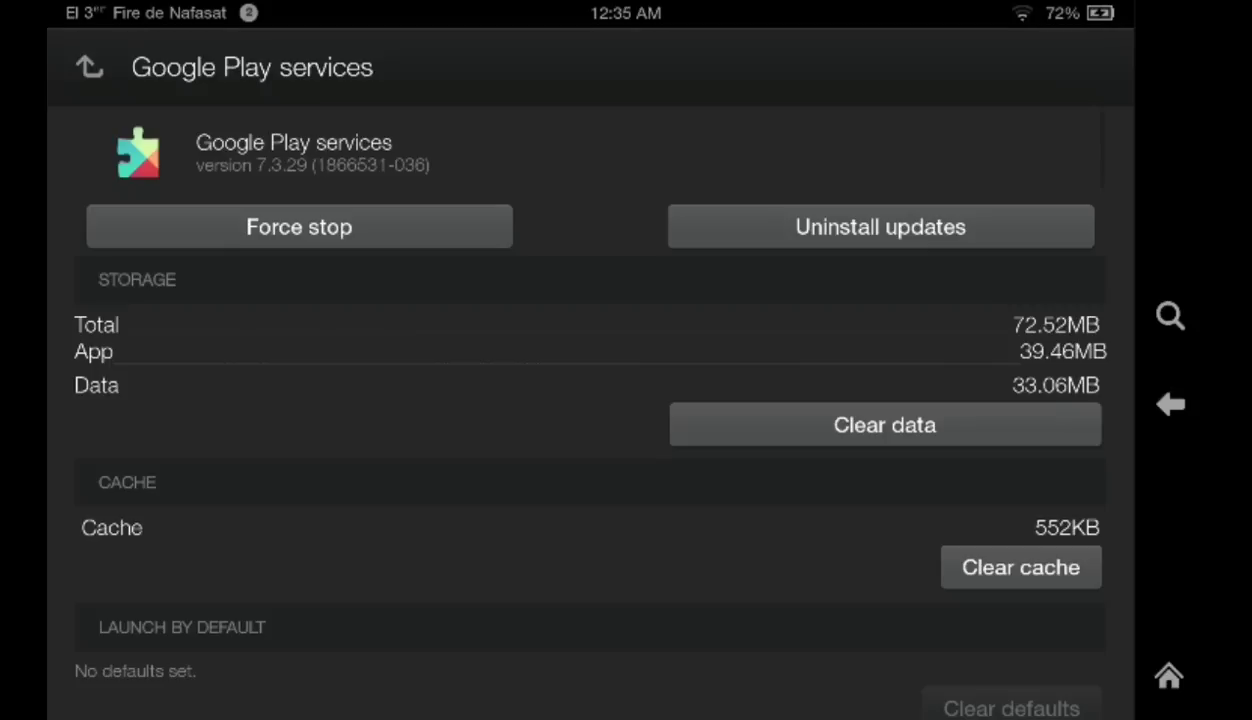
{"action": "left_click", "coordinate": [896, 212]}
{"action": "left_click", "coordinate": [768, 414]}
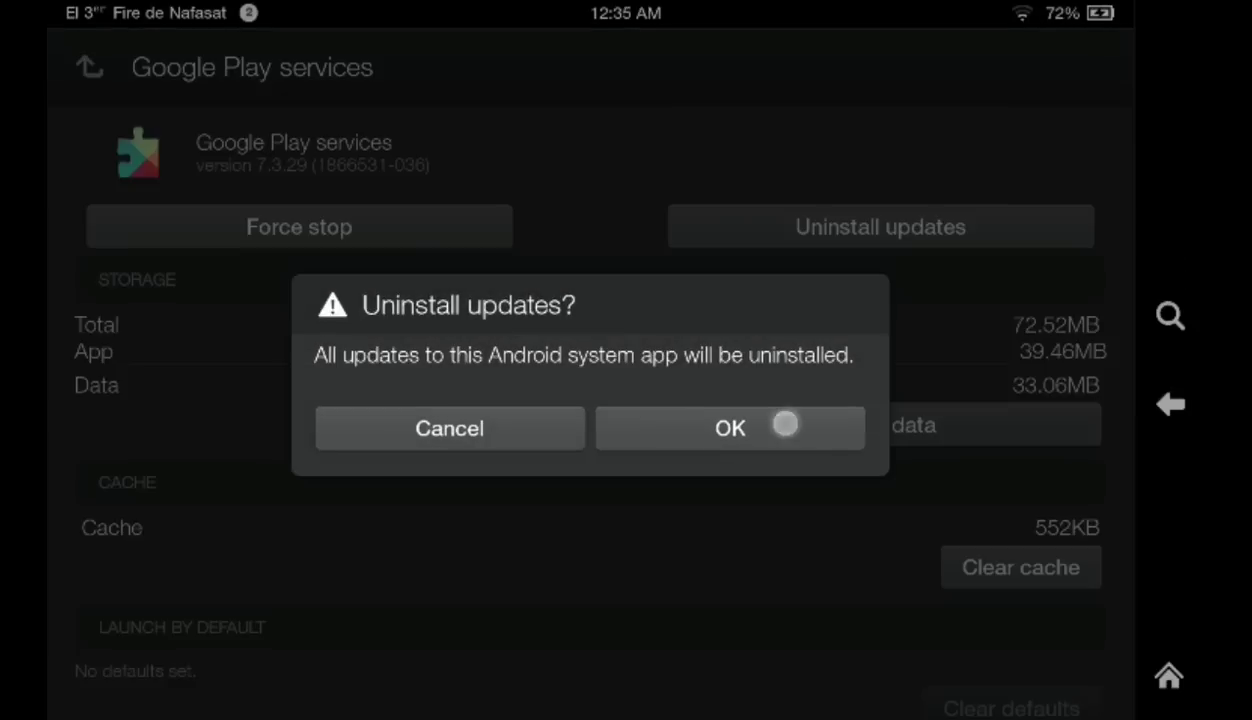
{"action": "left_click", "coordinate": [840, 693]}
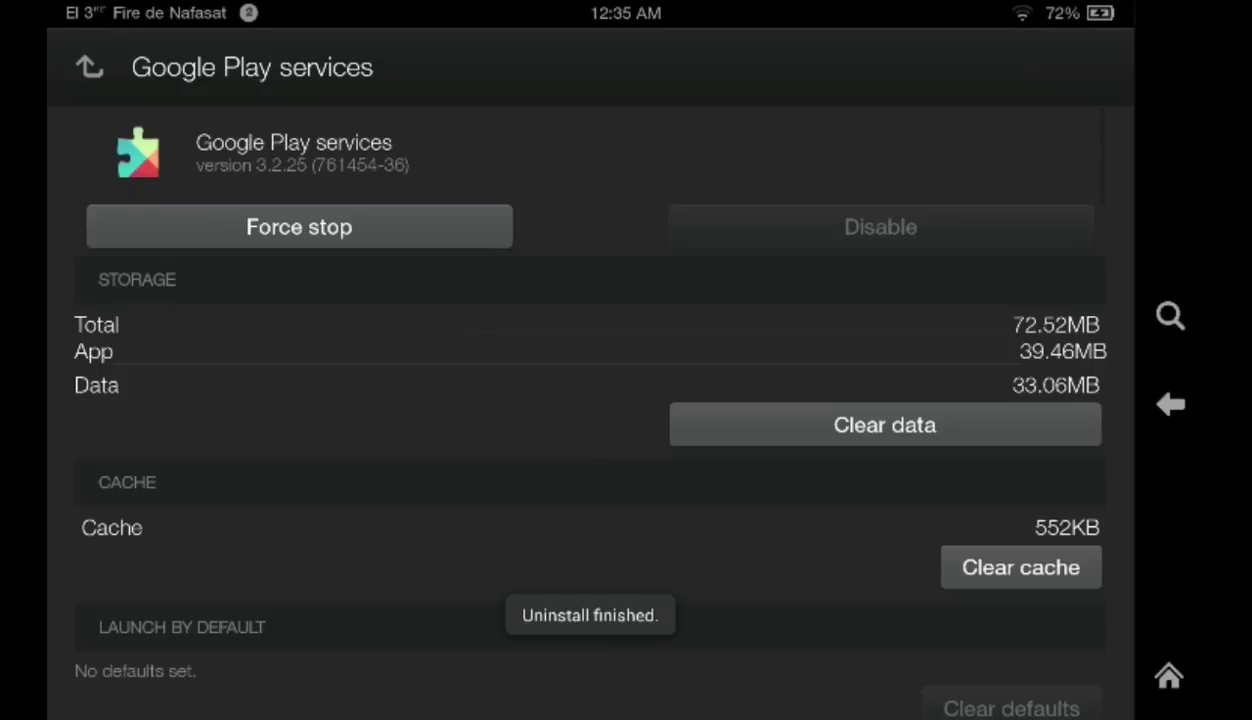
{"action": "left_click", "coordinate": [1170, 404]}
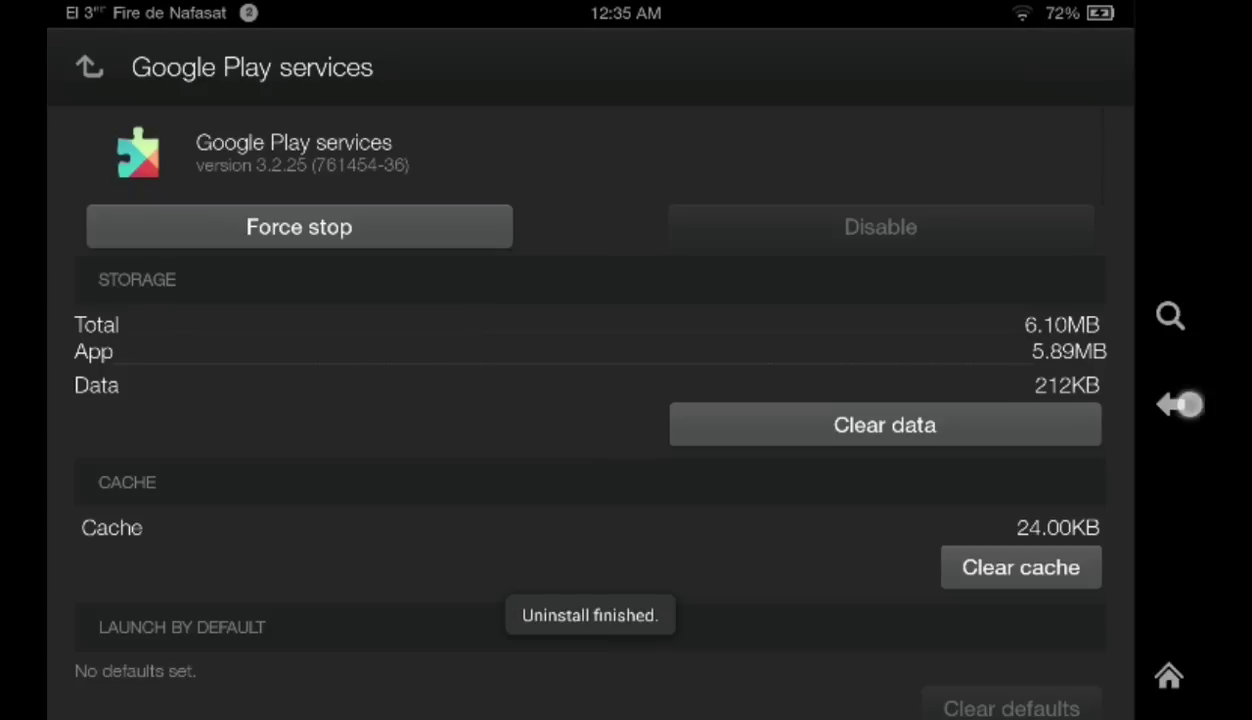
Restore Google+ to factory version 4.1.0, then back out of Settings to home.
{"action": "scroll", "coordinate": [866, 405], "scroll_direction": "down", "scroll_amount": 5}
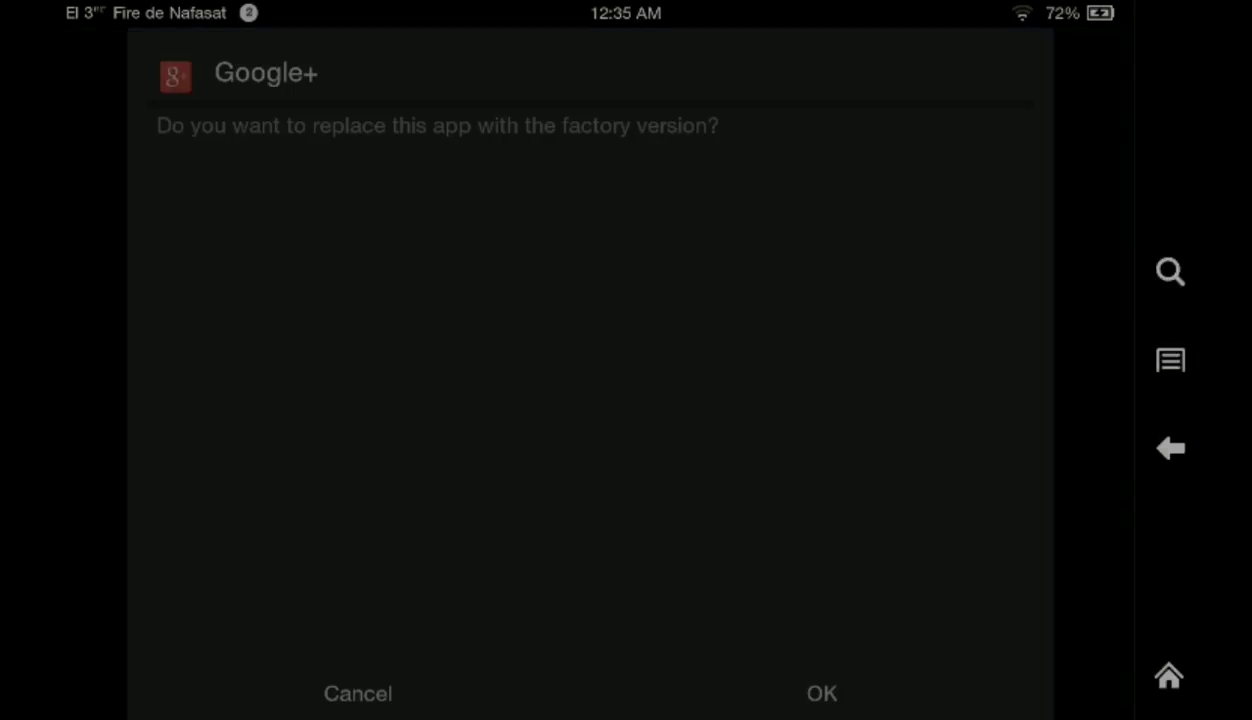
{"action": "left_click", "coordinate": [865, 650]}
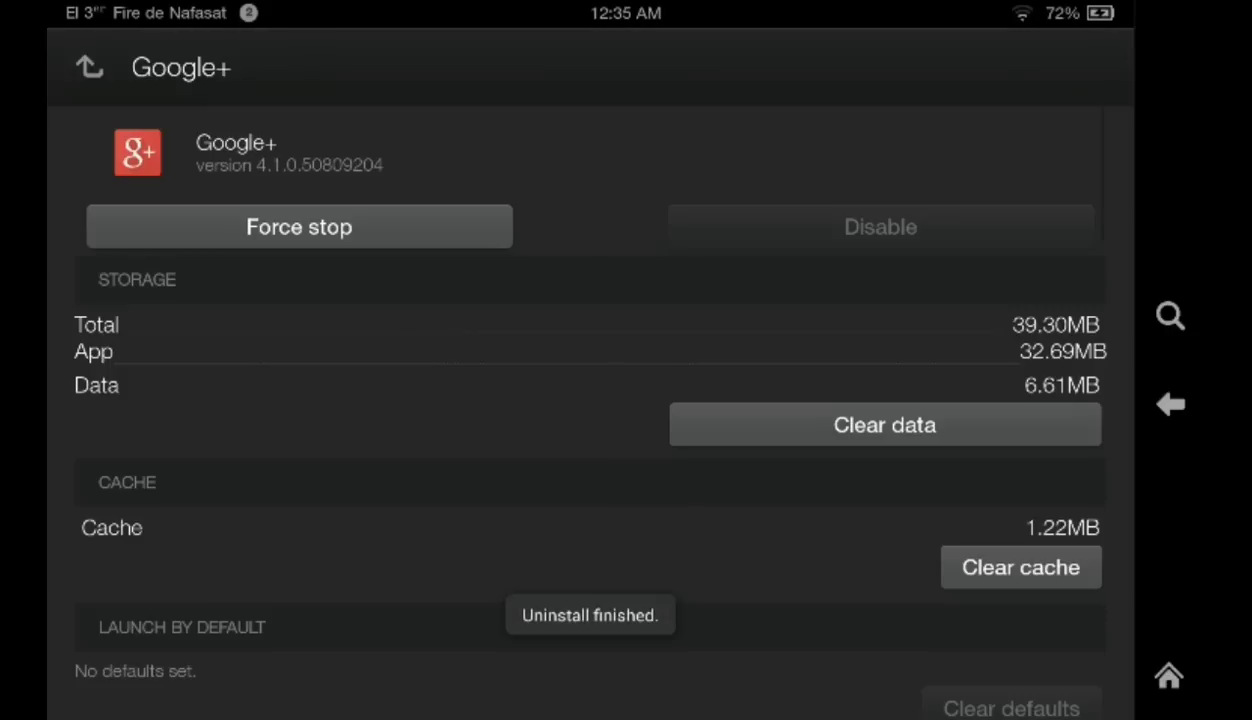
{"action": "left_click", "coordinate": [1186, 405]}
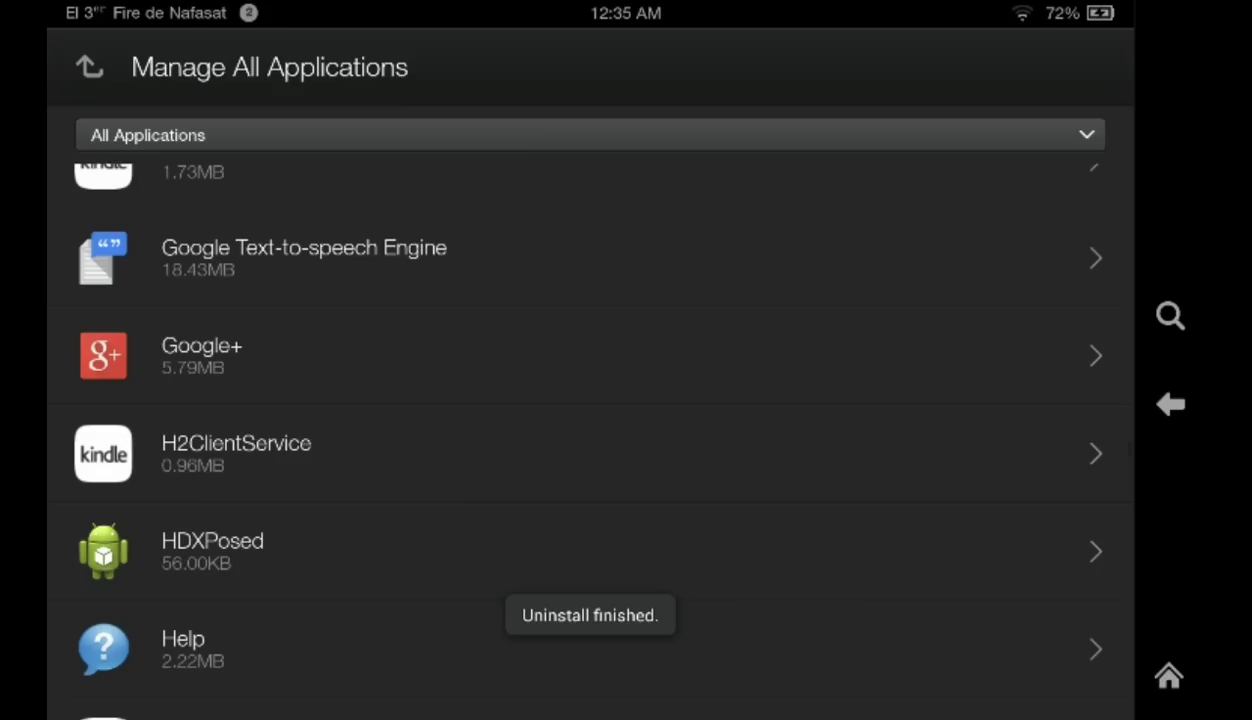
{"action": "left_click", "coordinate": [1170, 404]}
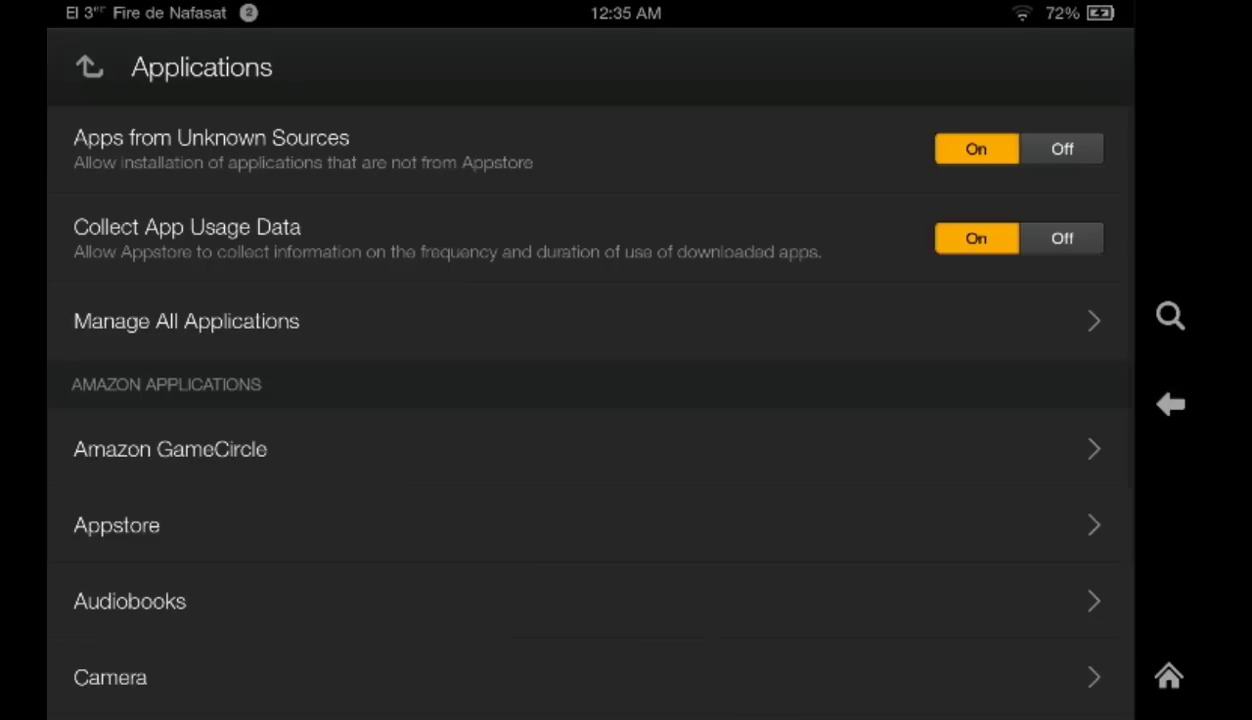
{"action": "left_click", "coordinate": [1170, 404]}
{"action": "left_click", "coordinate": [1170, 404]}
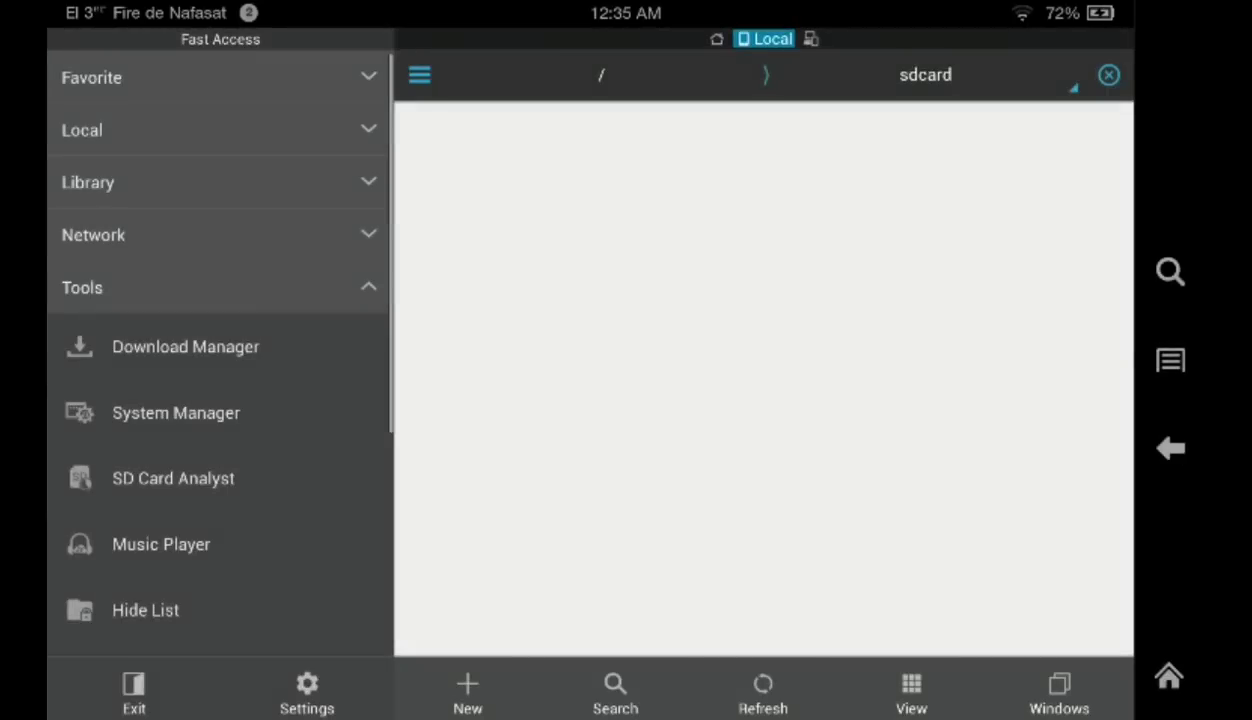
Browse from the device root into the /system/app folder in ES File Explorer.
{"action": "left_click", "coordinate": [325, 278]}
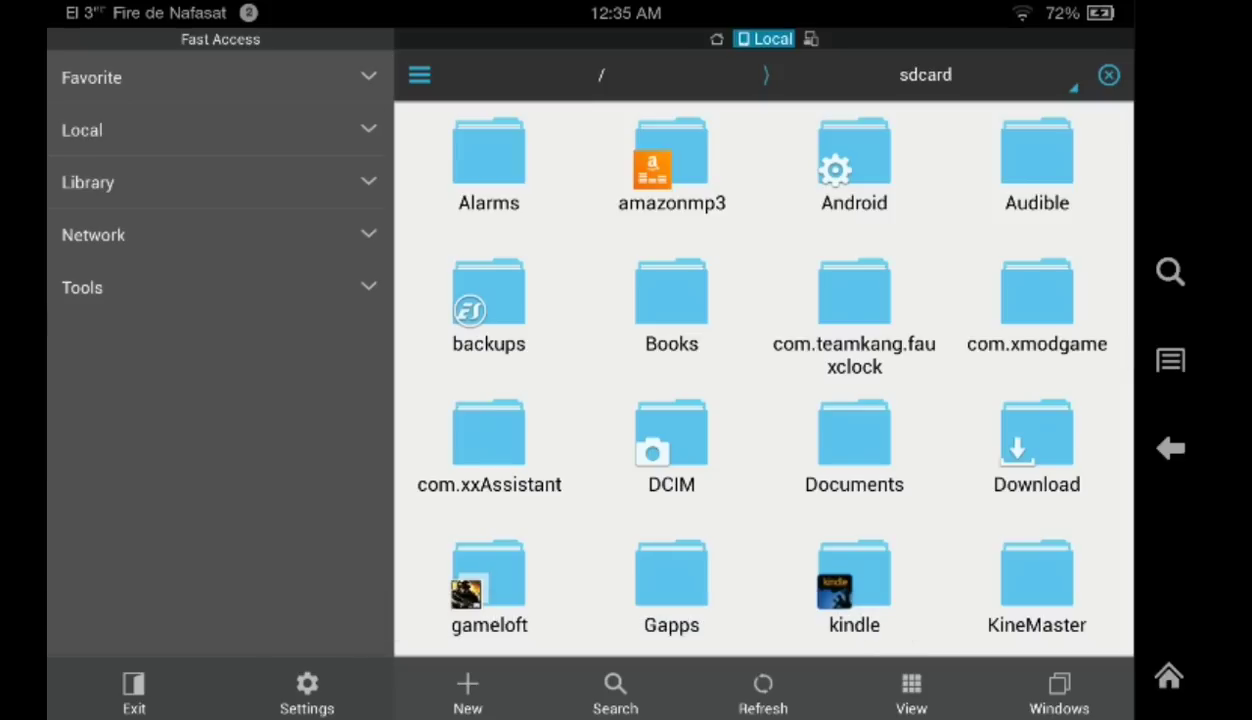
{"action": "left_click", "coordinate": [311, 115]}
{"action": "left_click", "coordinate": [185, 318]}
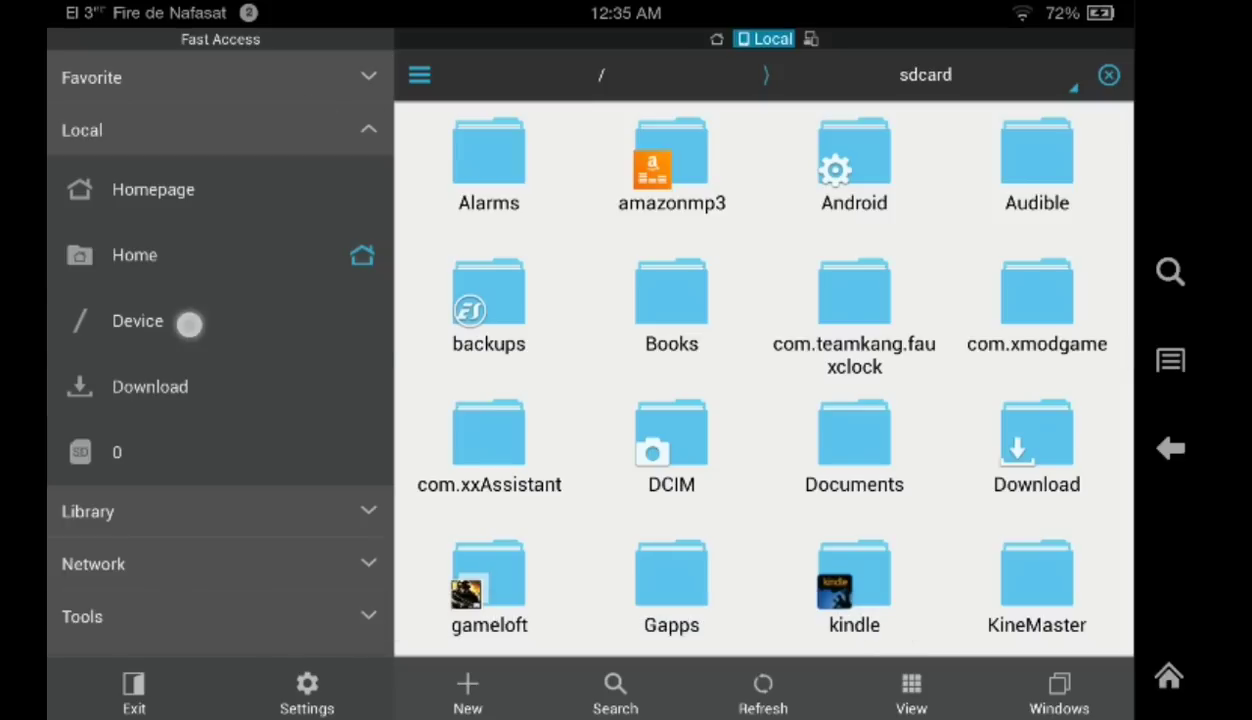
{"action": "scroll", "coordinate": [732, 446], "scroll_direction": "down", "scroll_amount": 5}
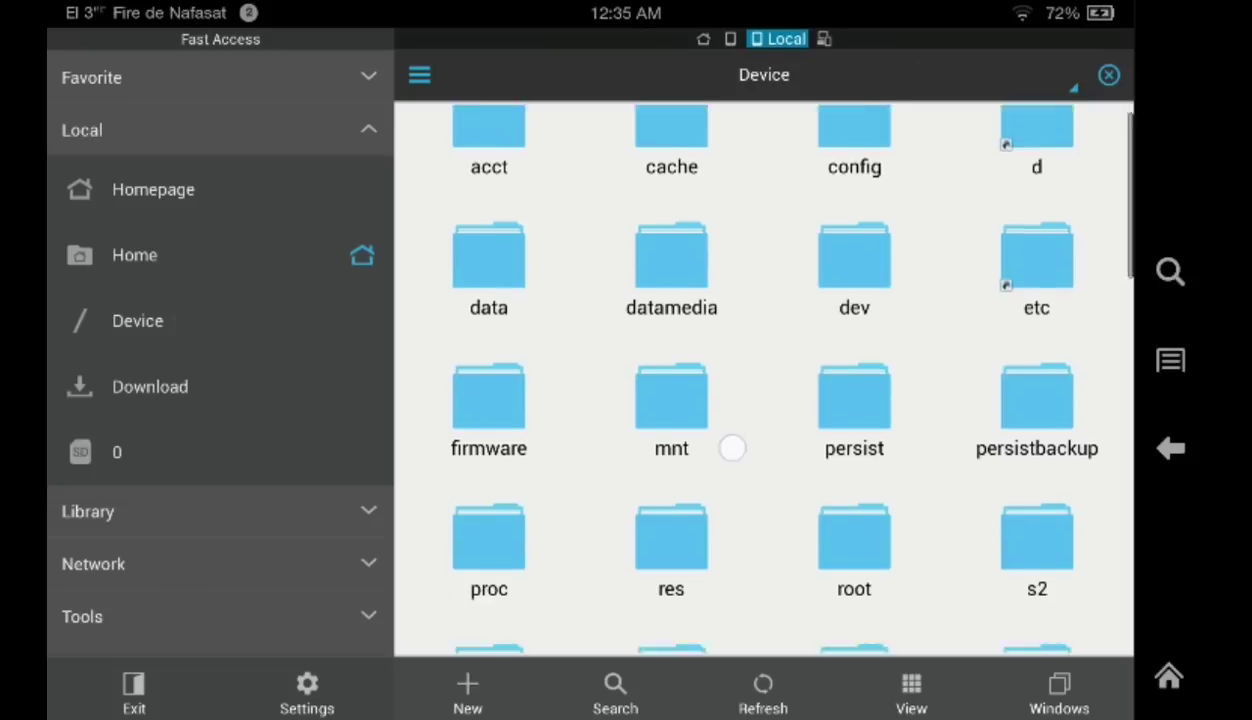
{"action": "scroll", "coordinate": [732, 329], "scroll_direction": "down", "scroll_amount": 3}
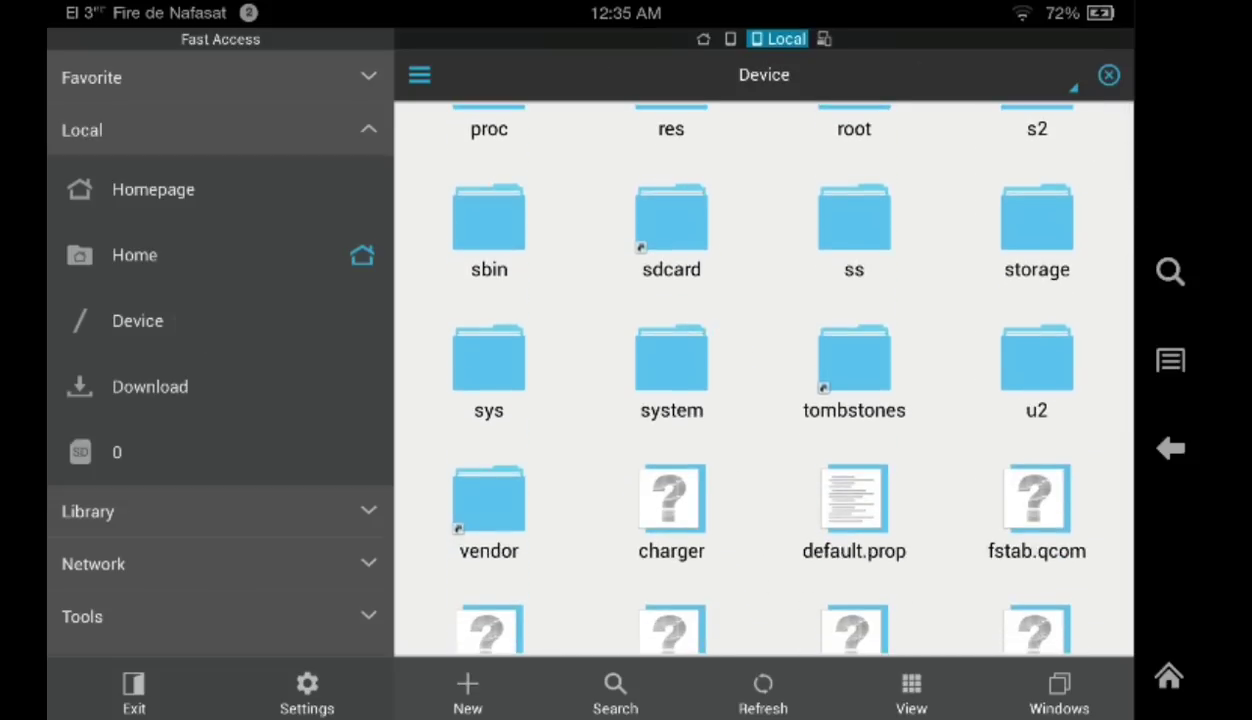
{"action": "left_click", "coordinate": [671, 365]}
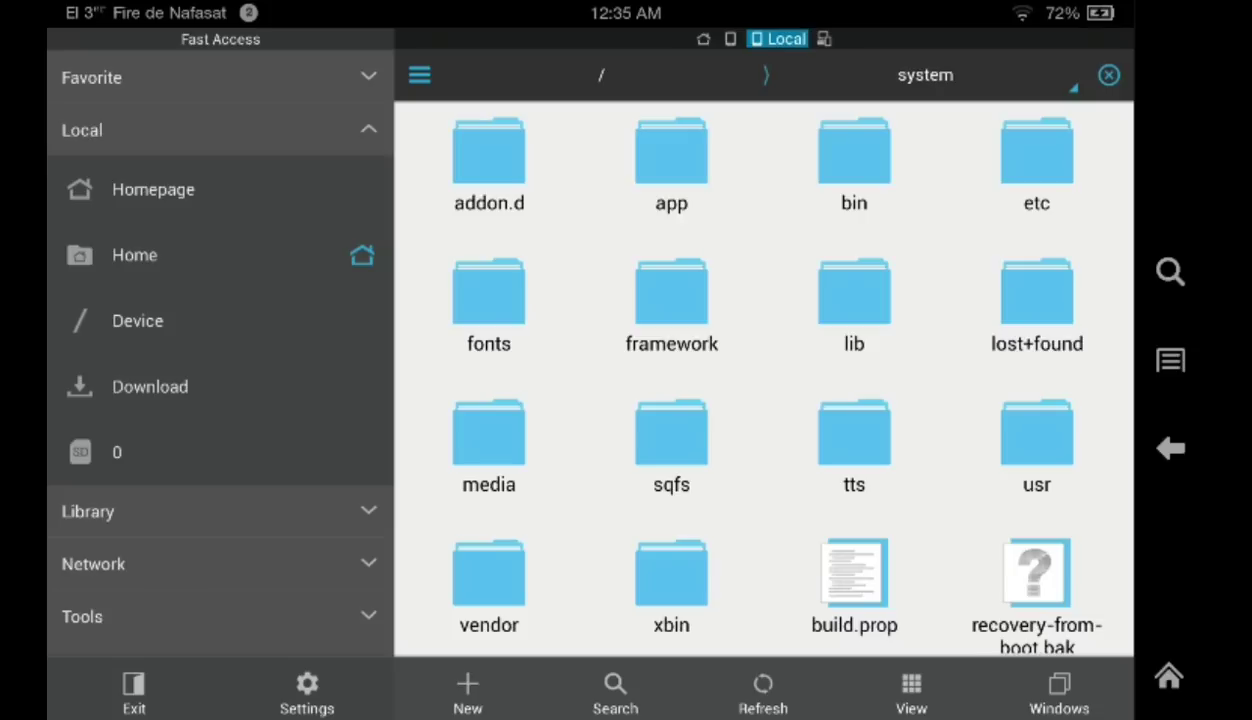
{"action": "left_click", "coordinate": [677, 171]}
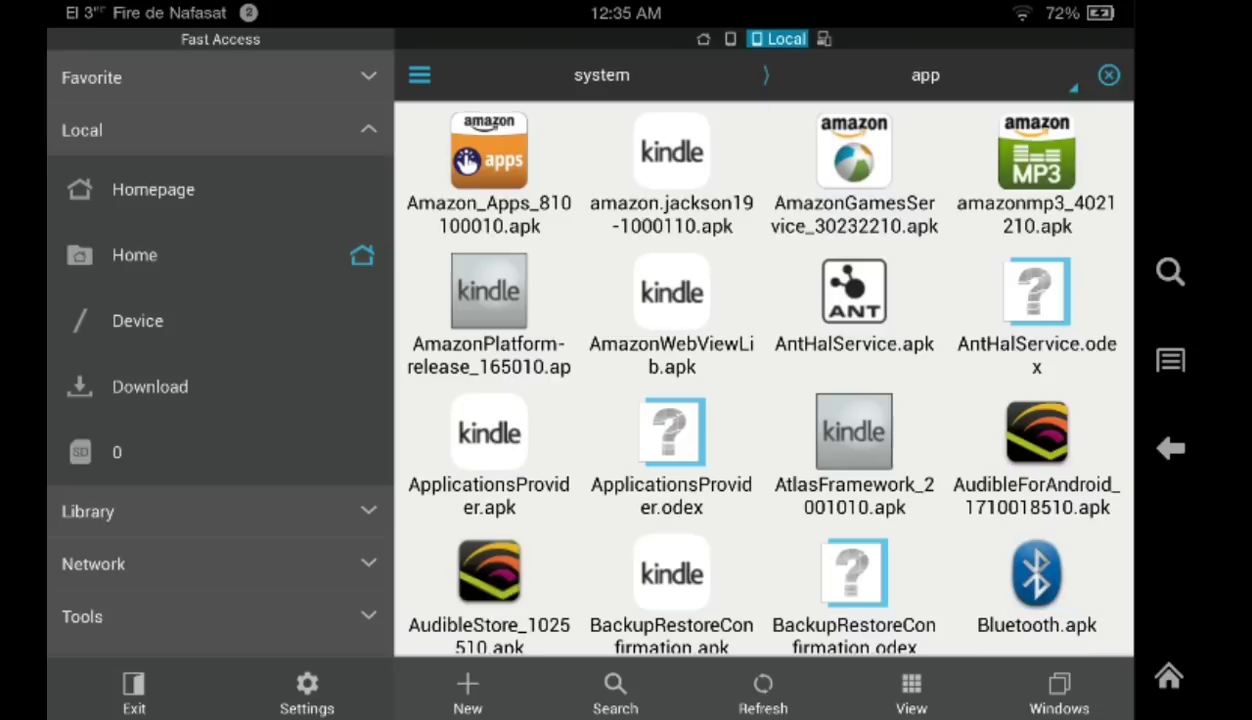
Scroll down the /system/app listing until GmsCore.apk is visible.
{"action": "scroll", "coordinate": [895, 600], "scroll_direction": "down", "scroll_amount": 5}
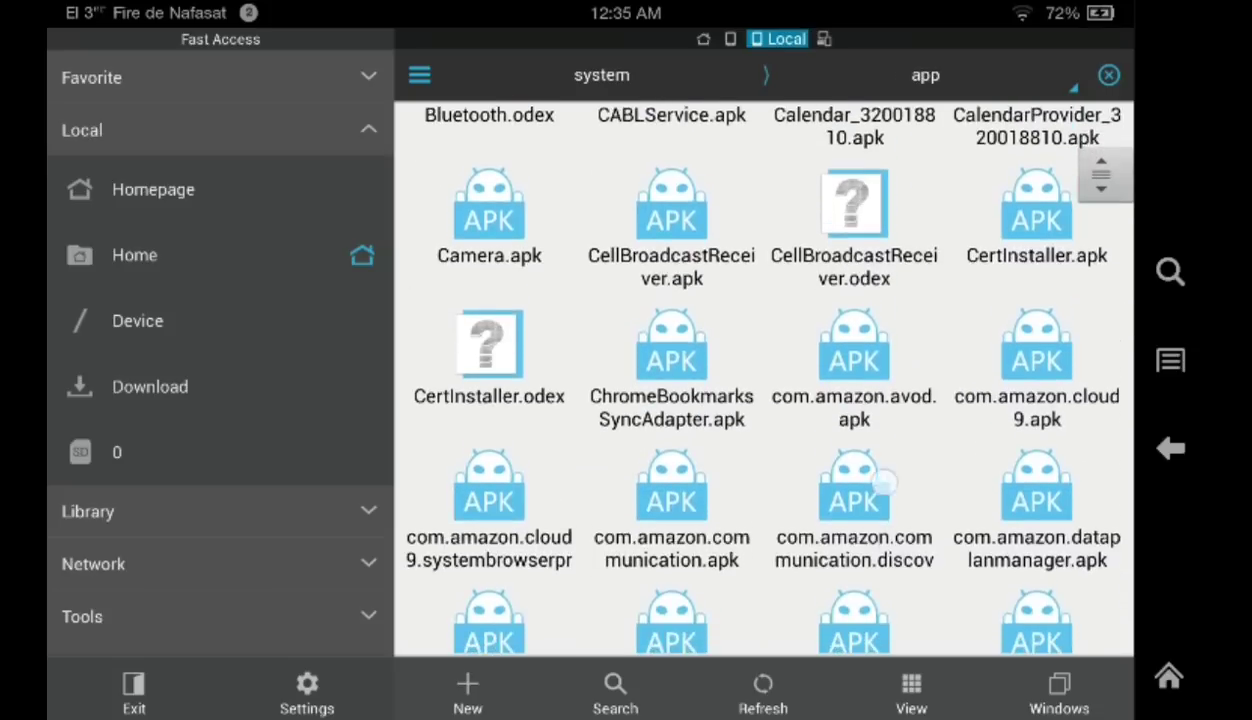
{"action": "scroll", "coordinate": [895, 577], "scroll_direction": "down", "scroll_amount": 3}
{"action": "scroll", "coordinate": [895, 577], "scroll_direction": "down", "scroll_amount": 3}
{"action": "scroll", "coordinate": [853, 400], "scroll_direction": "down", "scroll_amount": 3}
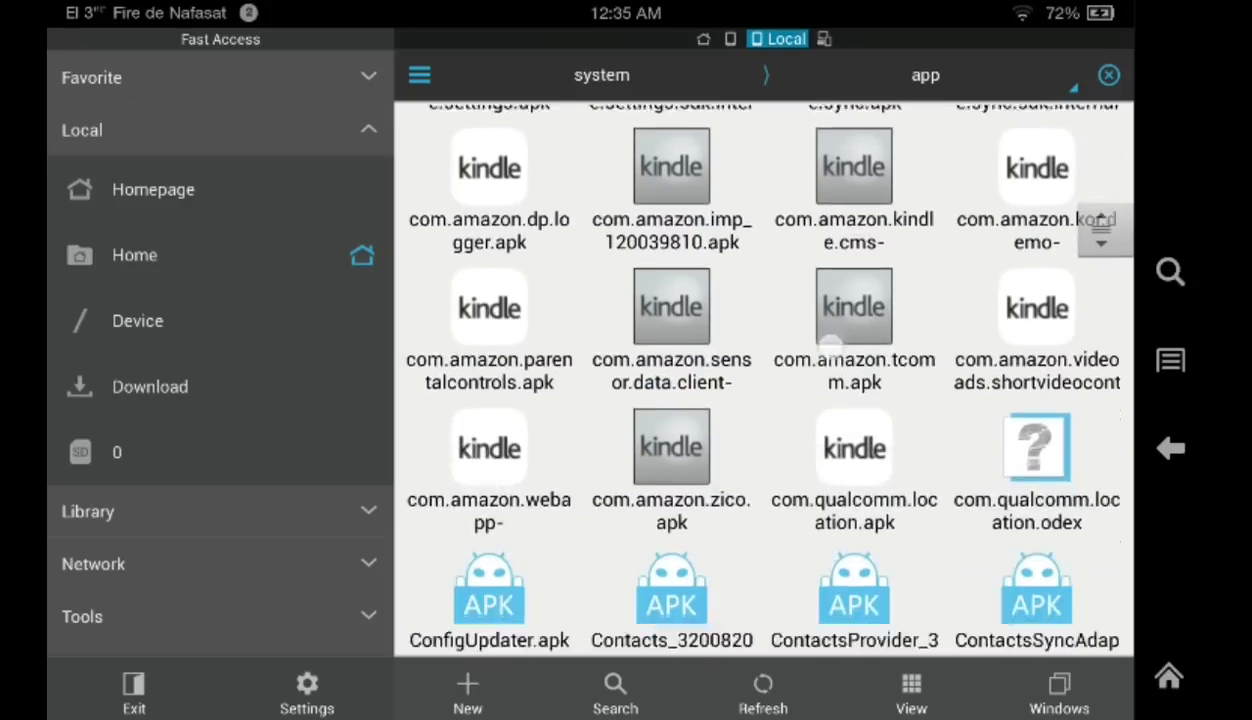
{"action": "scroll", "coordinate": [853, 400], "scroll_direction": "down", "scroll_amount": 2}
{"action": "scroll", "coordinate": [848, 412], "scroll_direction": "down", "scroll_amount": 2}
{"action": "scroll", "coordinate": [848, 412], "scroll_direction": "down", "scroll_amount": 1}
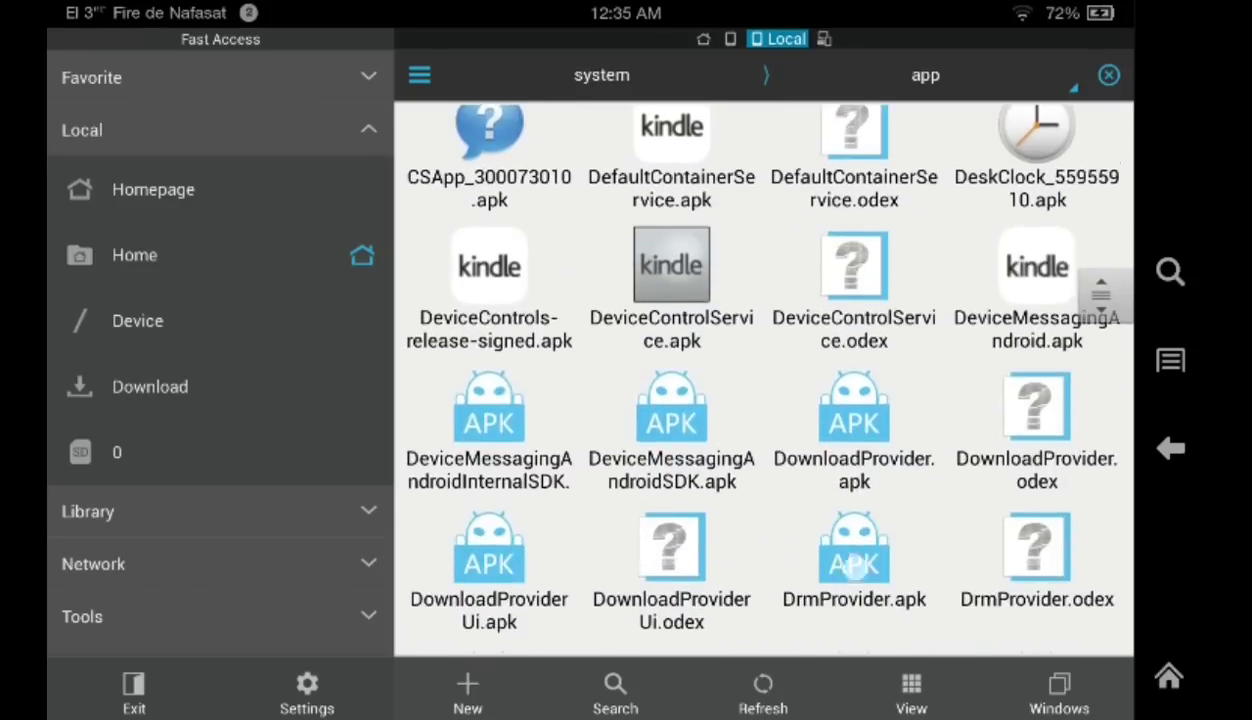
{"action": "scroll", "coordinate": [848, 412], "scroll_direction": "down", "scroll_amount": 3}
{"action": "scroll", "coordinate": [848, 412], "scroll_direction": "down", "scroll_amount": 1}
{"action": "scroll", "coordinate": [848, 412], "scroll_direction": "down", "scroll_amount": 2}
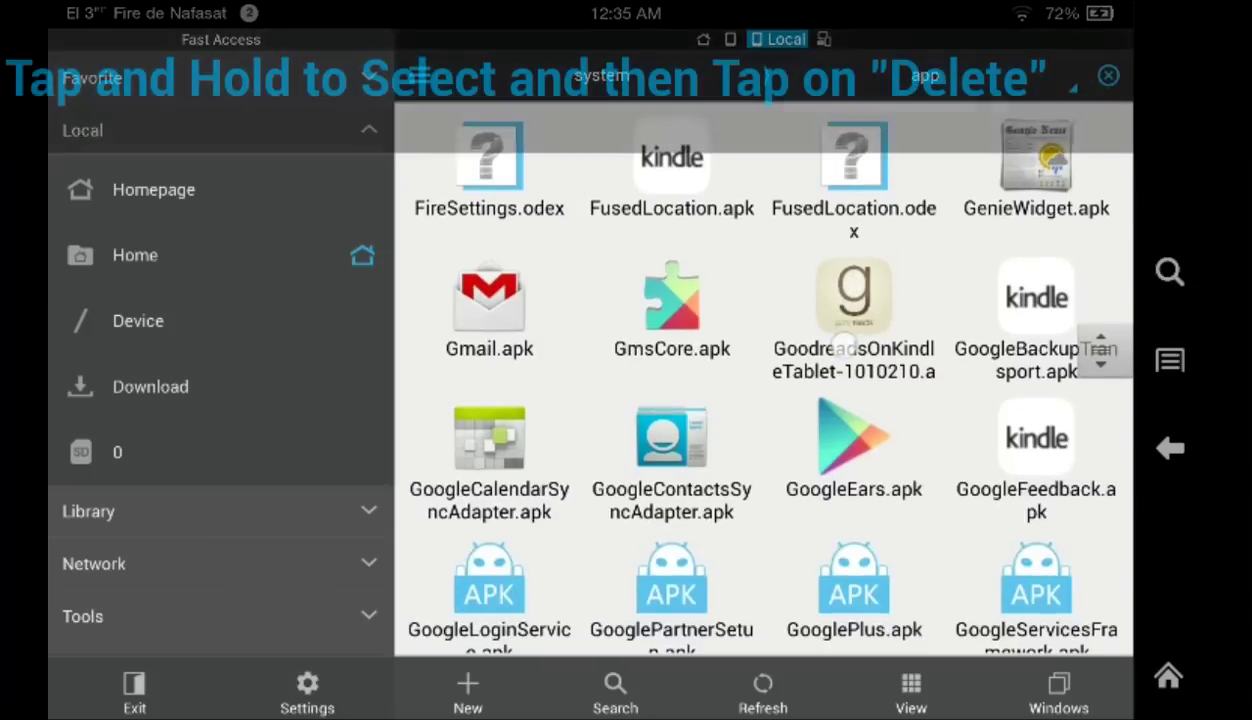
Delete GmsCore.apk from the /system/app folder.
{"action": "left_click", "coordinate": [672, 300]}
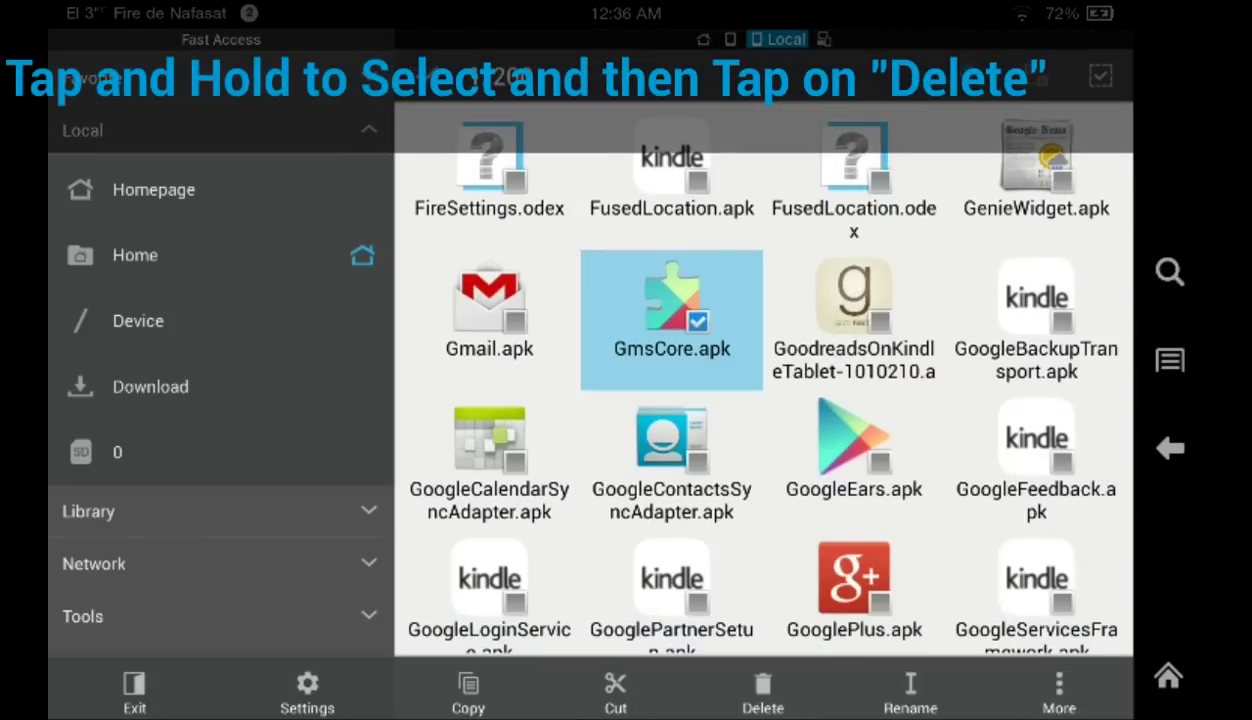
{"action": "left_click", "coordinate": [762, 688]}
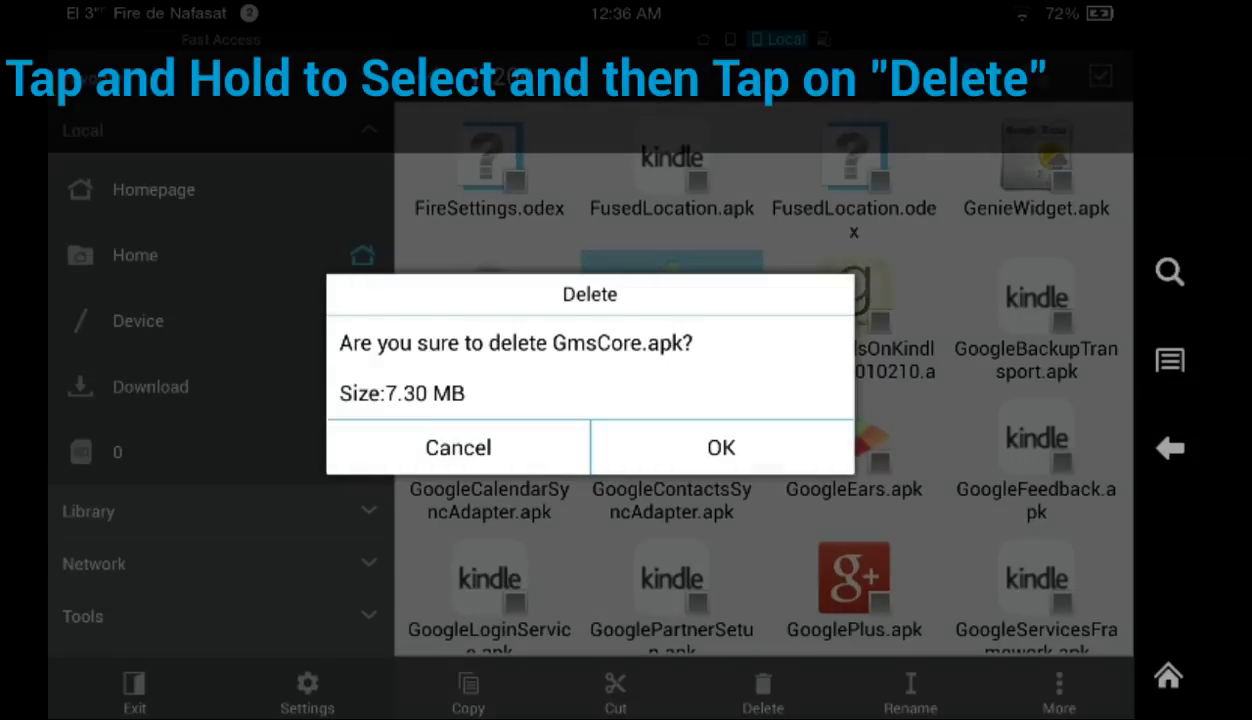
{"action": "left_click", "coordinate": [721, 440]}
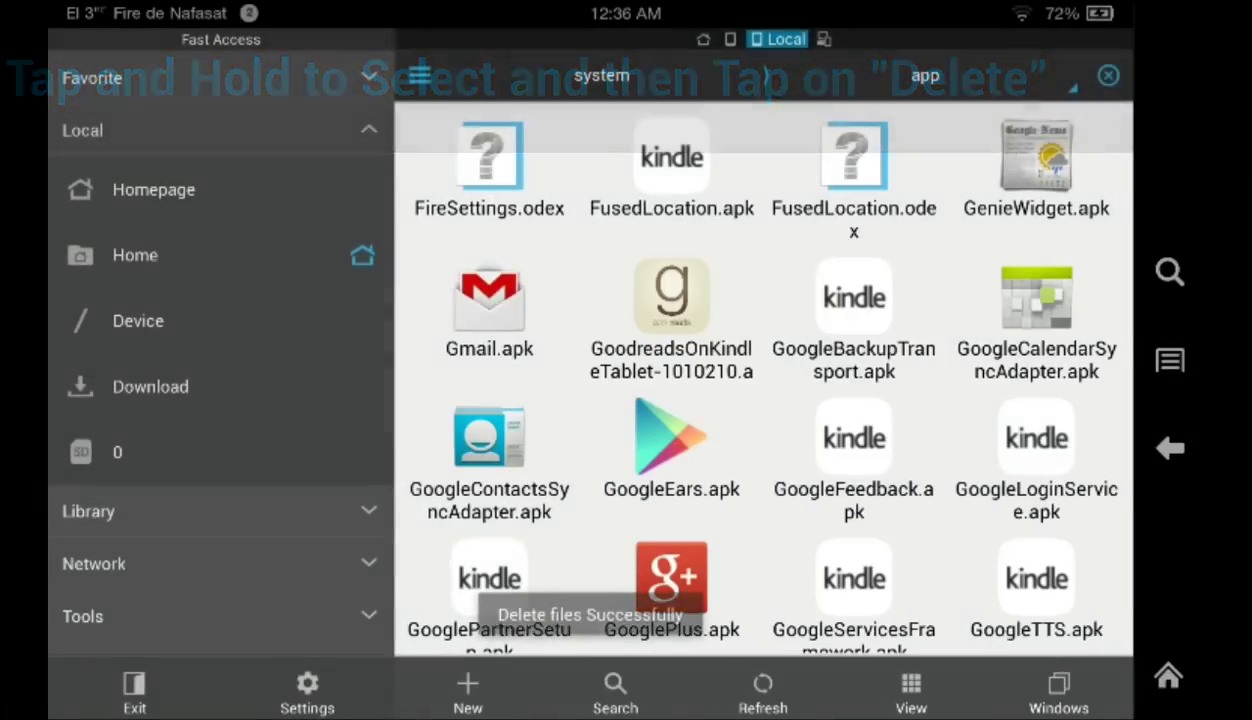
Navigate back up from /system/app to the Device root folders.
{"action": "left_click", "coordinate": [367, 108]}
{"action": "left_click", "coordinate": [1170, 447]}
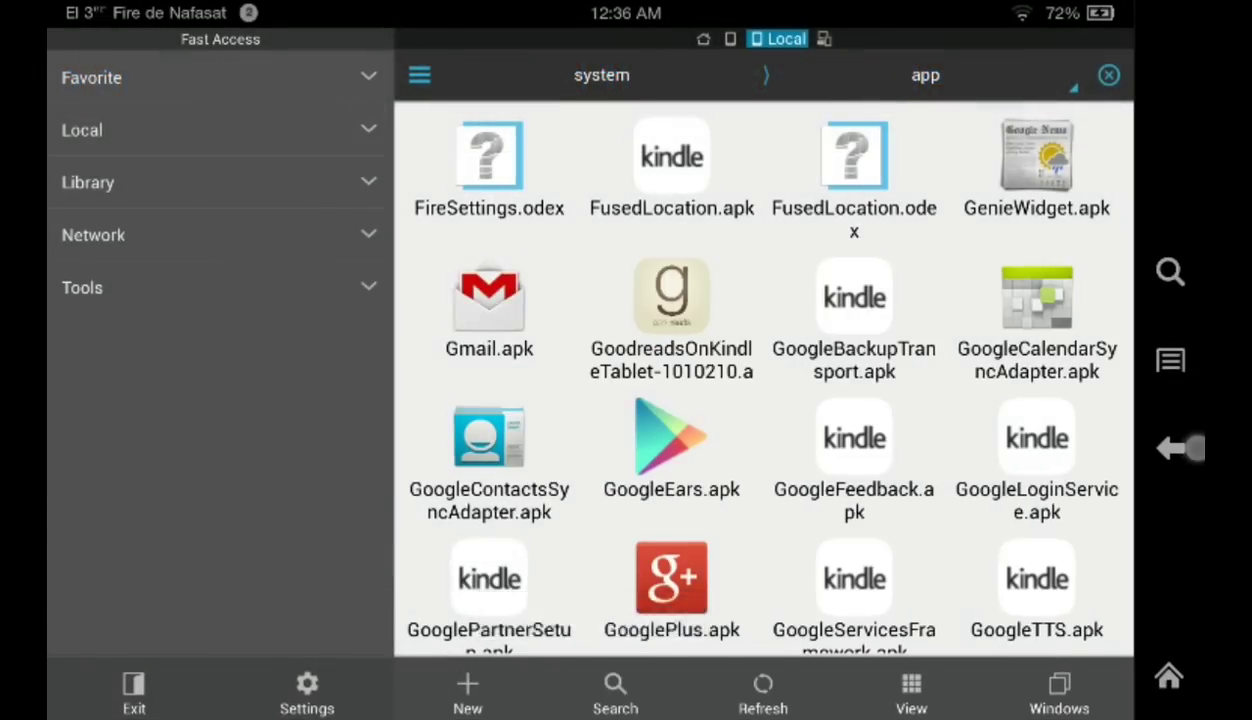
{"action": "left_click", "coordinate": [1180, 445]}
Restart ES File Explorer and open sdcard/Gapps, showing GmsCore.apk and Google+.apk.
{"action": "left_click", "coordinate": [1170, 447]}
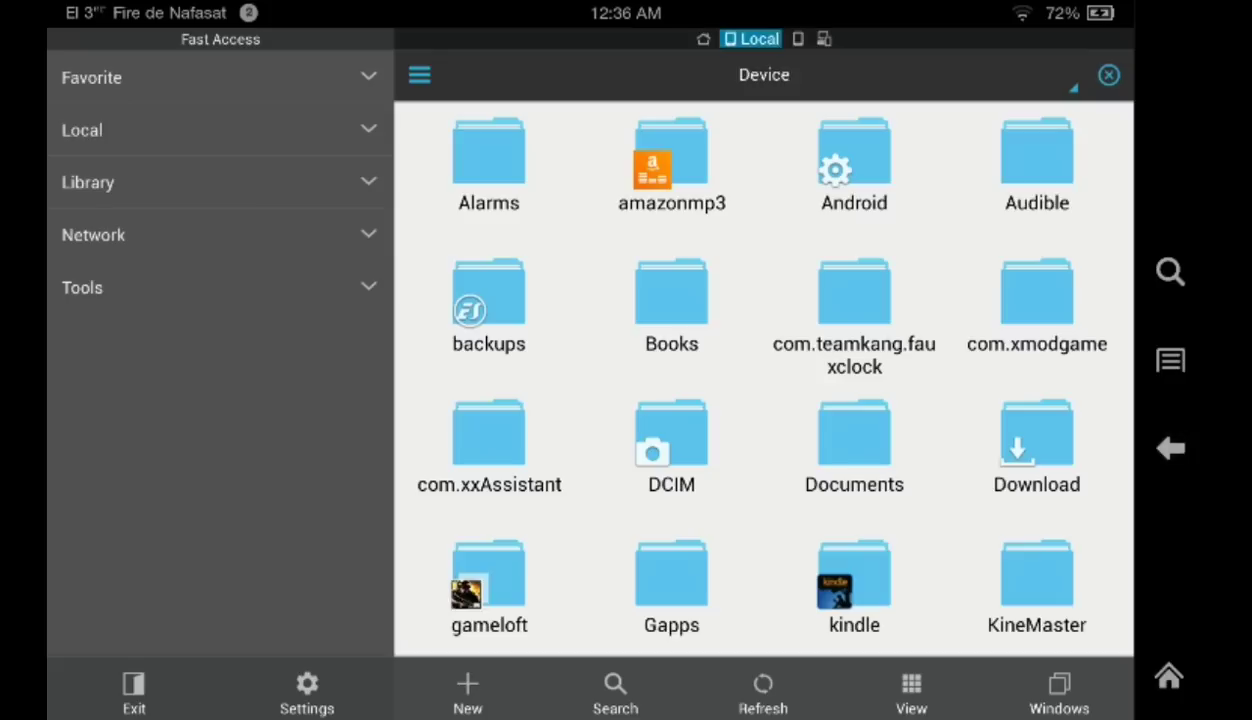
{"action": "left_click", "coordinate": [1170, 440]}
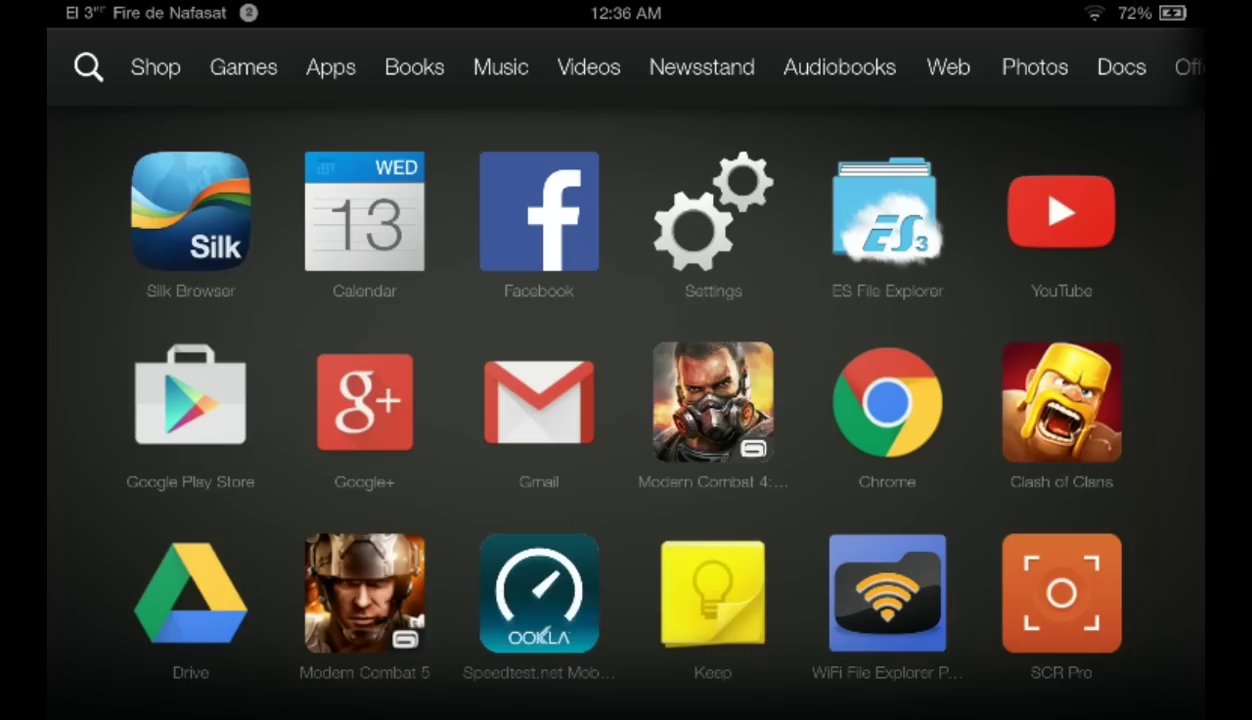
{"action": "left_click", "coordinate": [887, 215]}
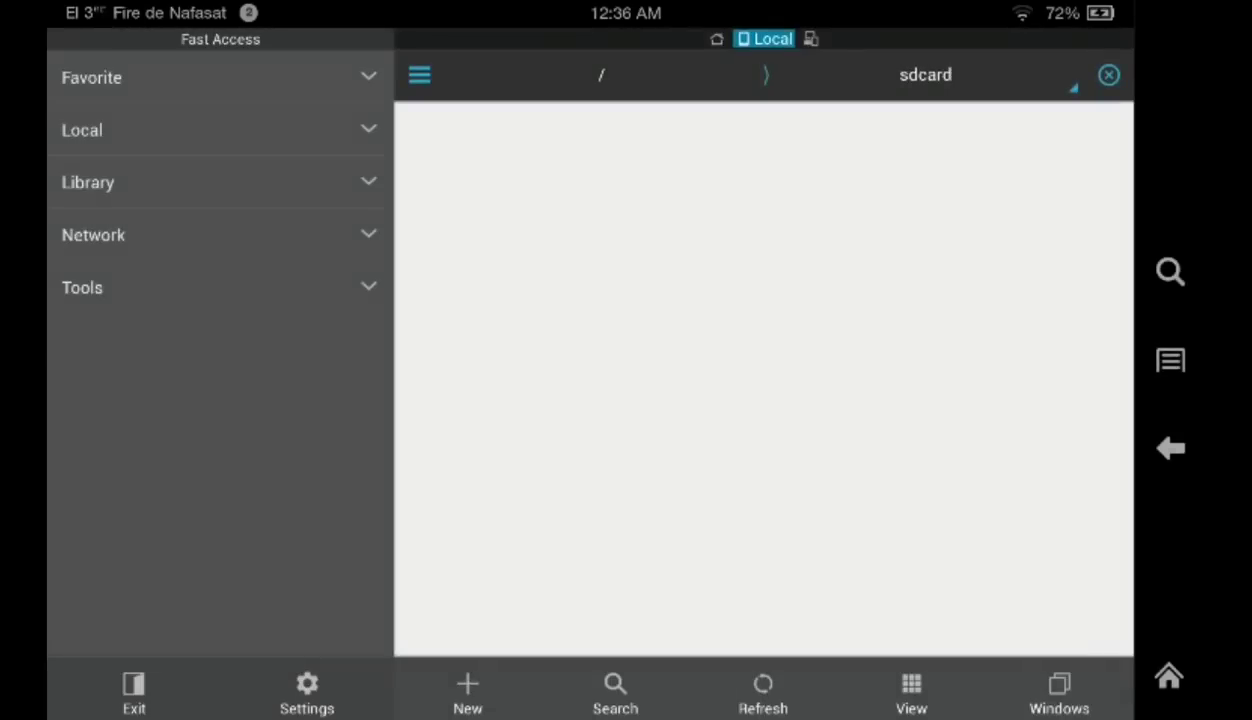
{"action": "scroll", "coordinate": [760, 380], "scroll_direction": "down", "scroll_amount": 3}
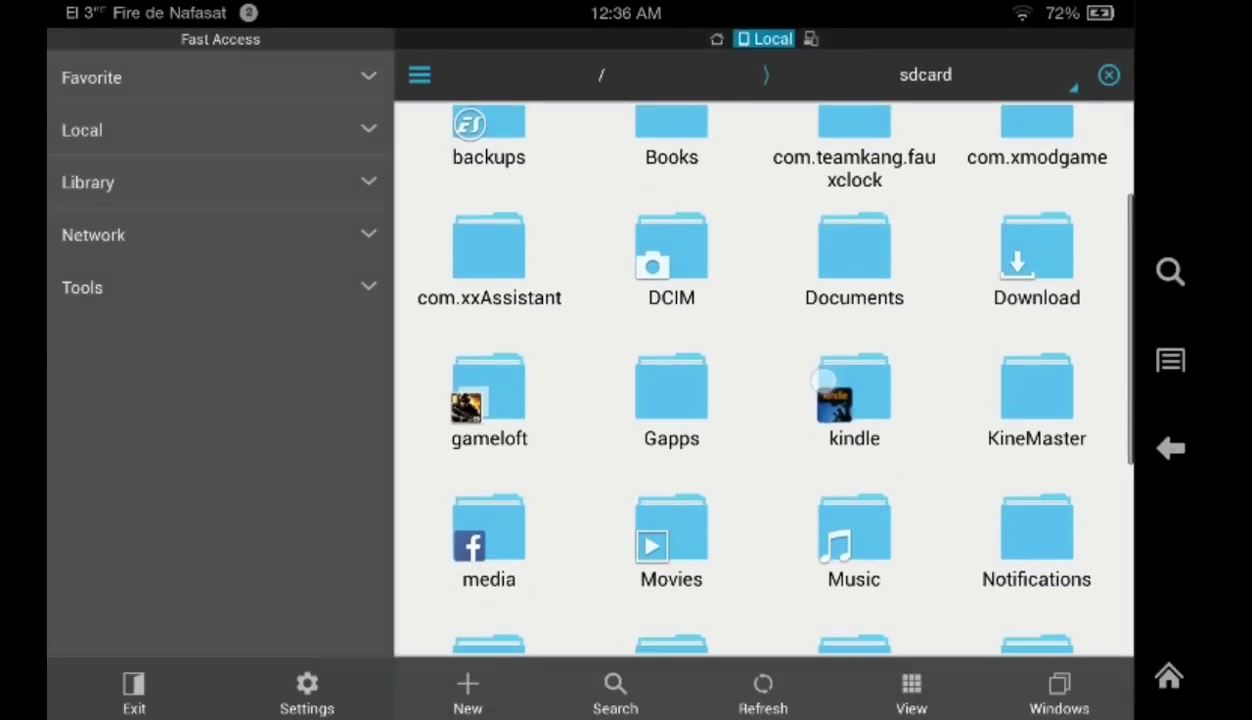
{"action": "left_click", "coordinate": [660, 405]}
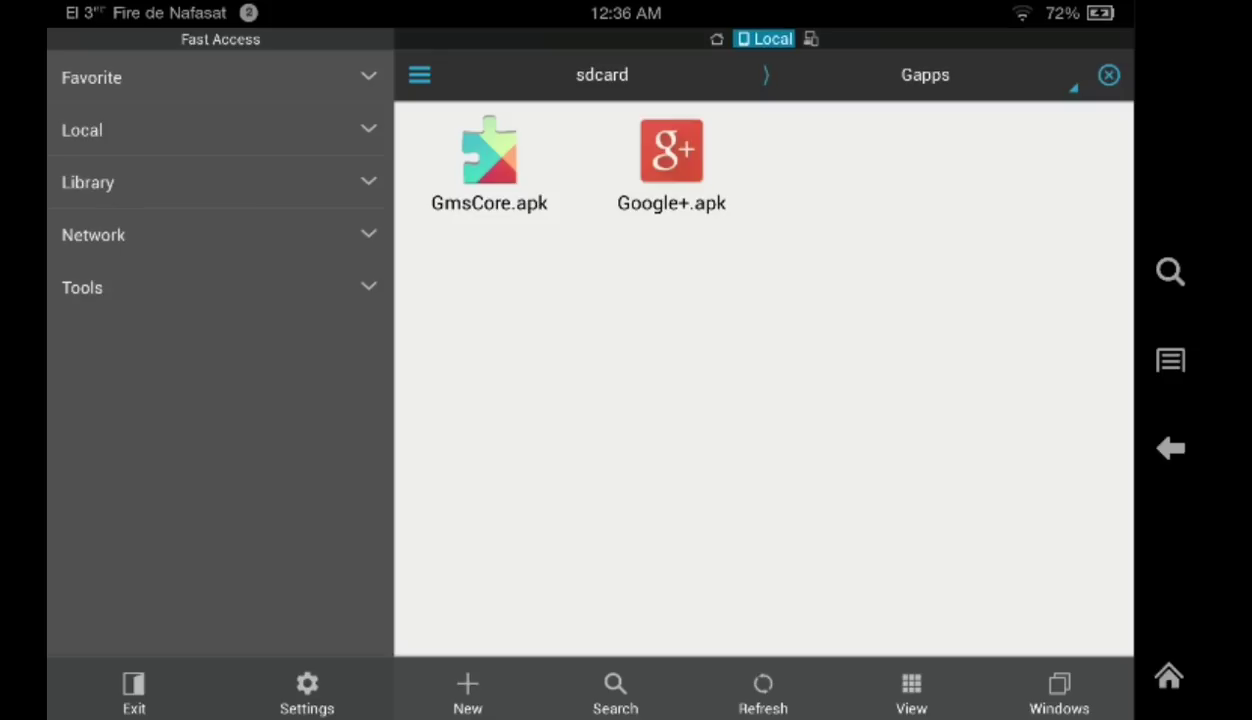
Copy GmsCore.apk from sdcard/Gapps and paste it into /system/app.
{"action": "left_click", "coordinate": [501, 192]}
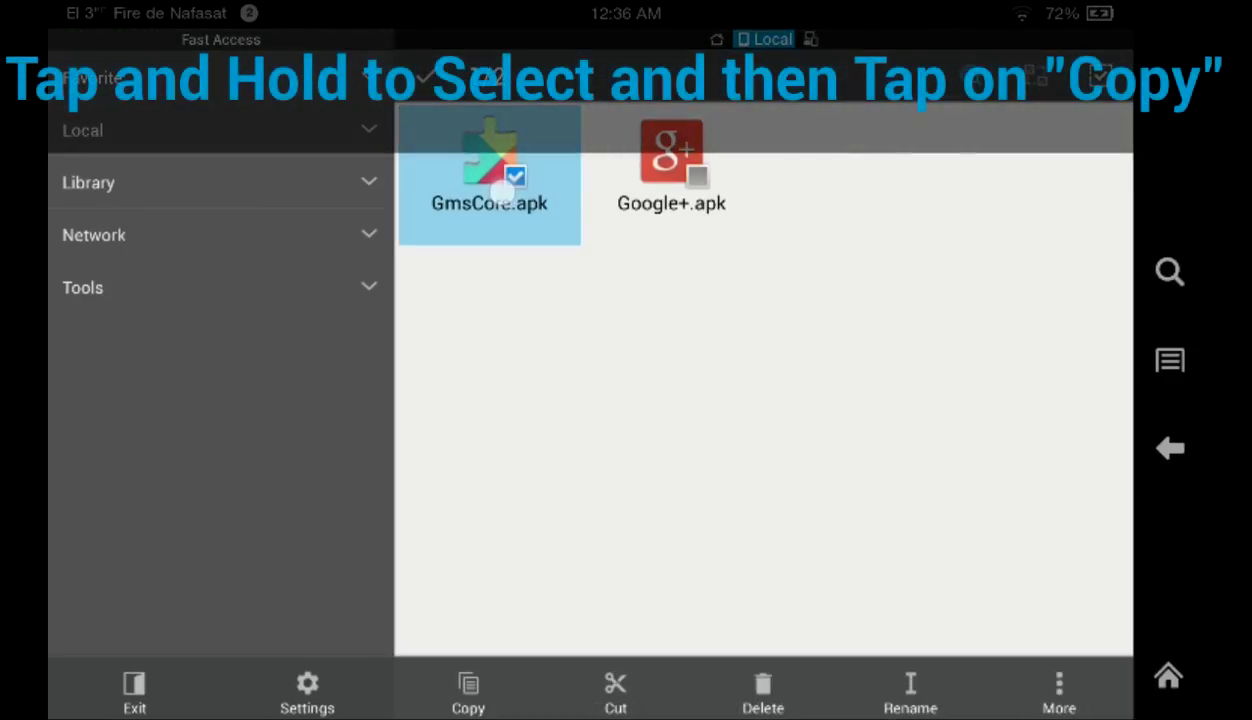
{"action": "left_click", "coordinate": [466, 692]}
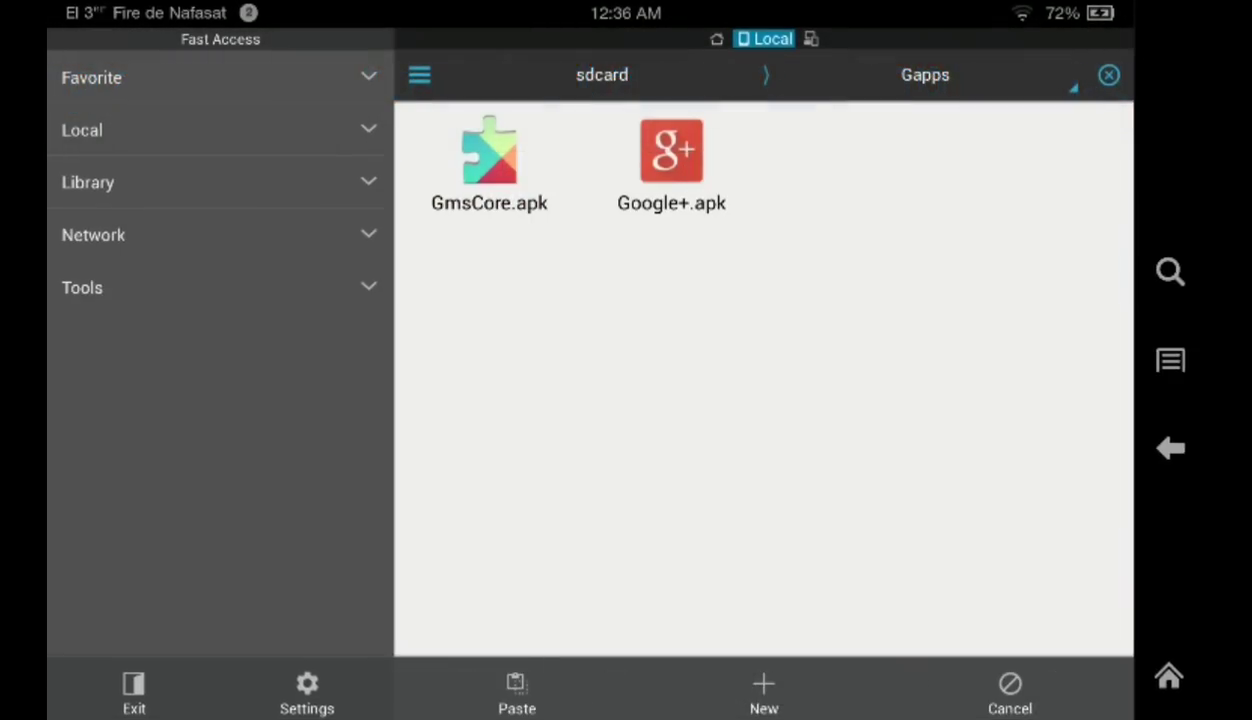
{"action": "left_click", "coordinate": [322, 120]}
{"action": "left_click", "coordinate": [224, 329]}
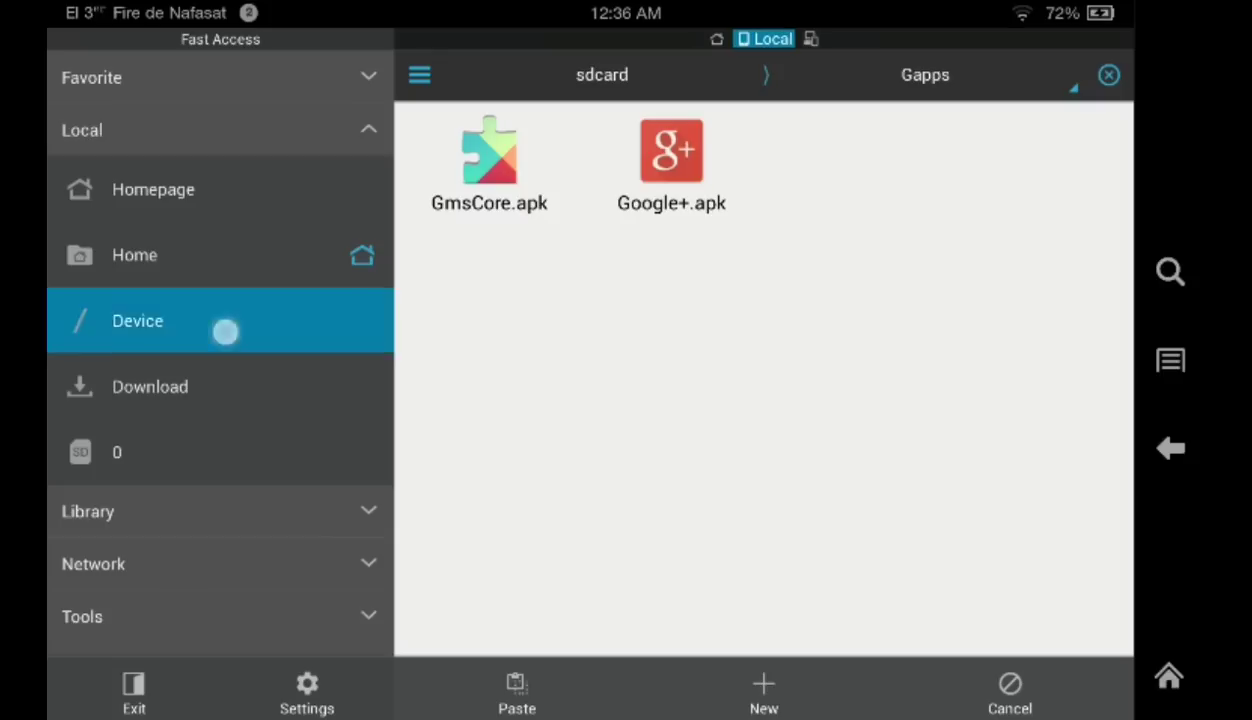
{"action": "left_click_drag", "start_coordinate": [721, 560], "coordinate": [721, 237]}
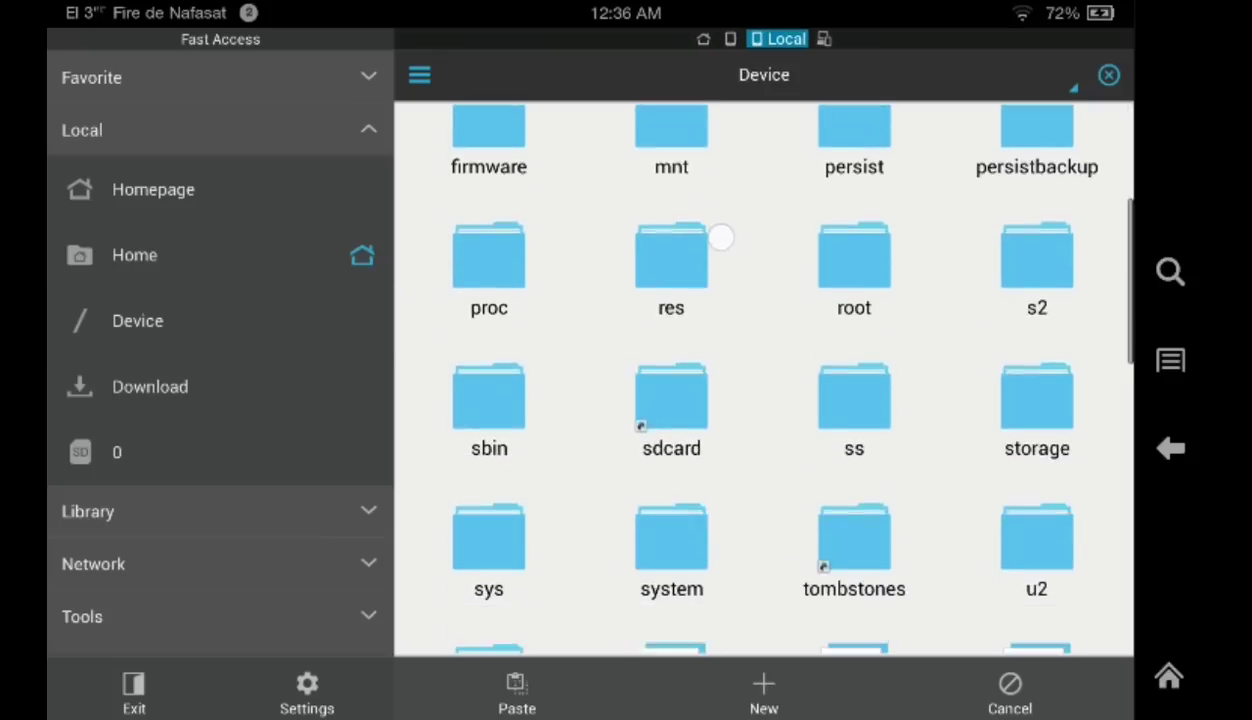
{"action": "left_click_drag", "start_coordinate": [780, 539], "coordinate": [780, 407]}
{"action": "left_click", "coordinate": [643, 327]}
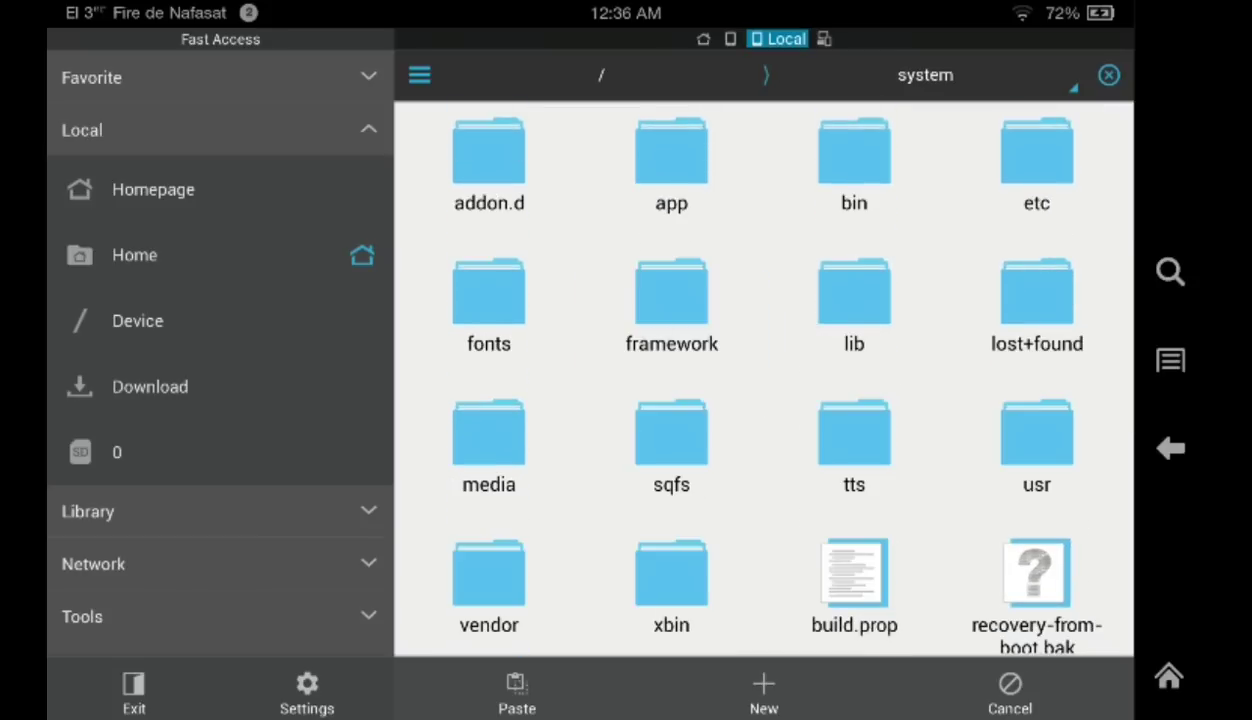
{"action": "left_click", "coordinate": [671, 160]}
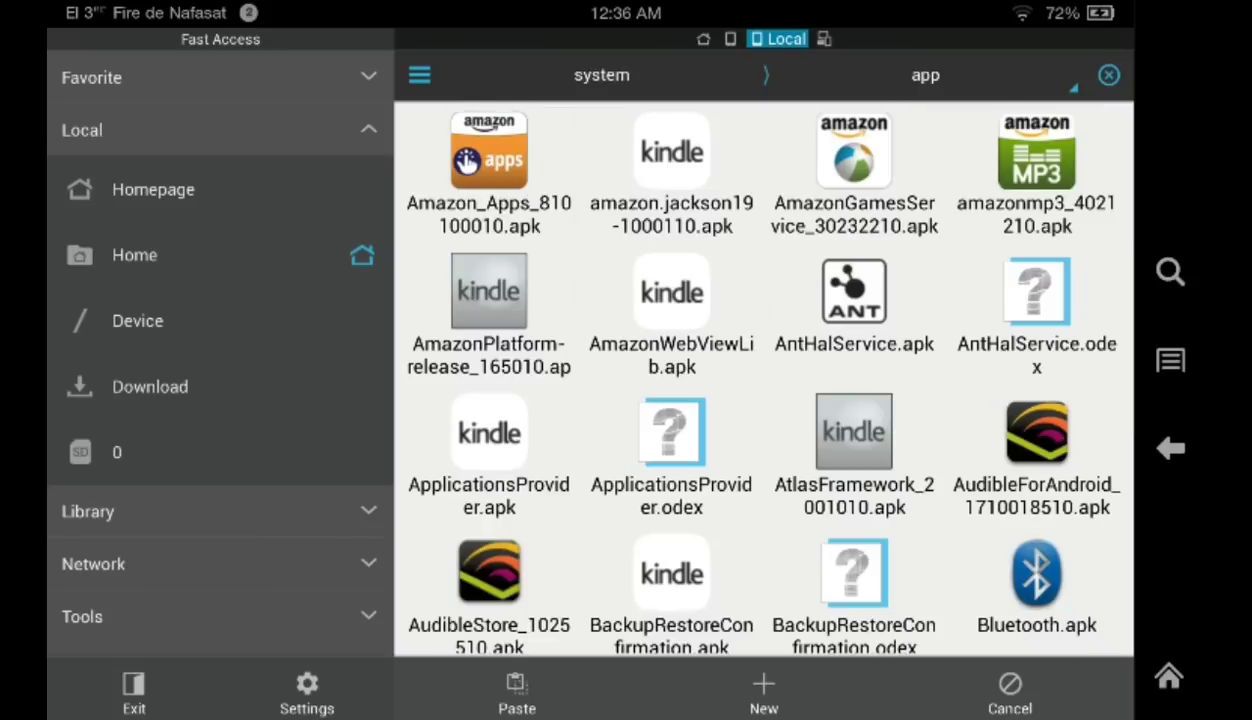
{"action": "left_click", "coordinate": [517, 690]}
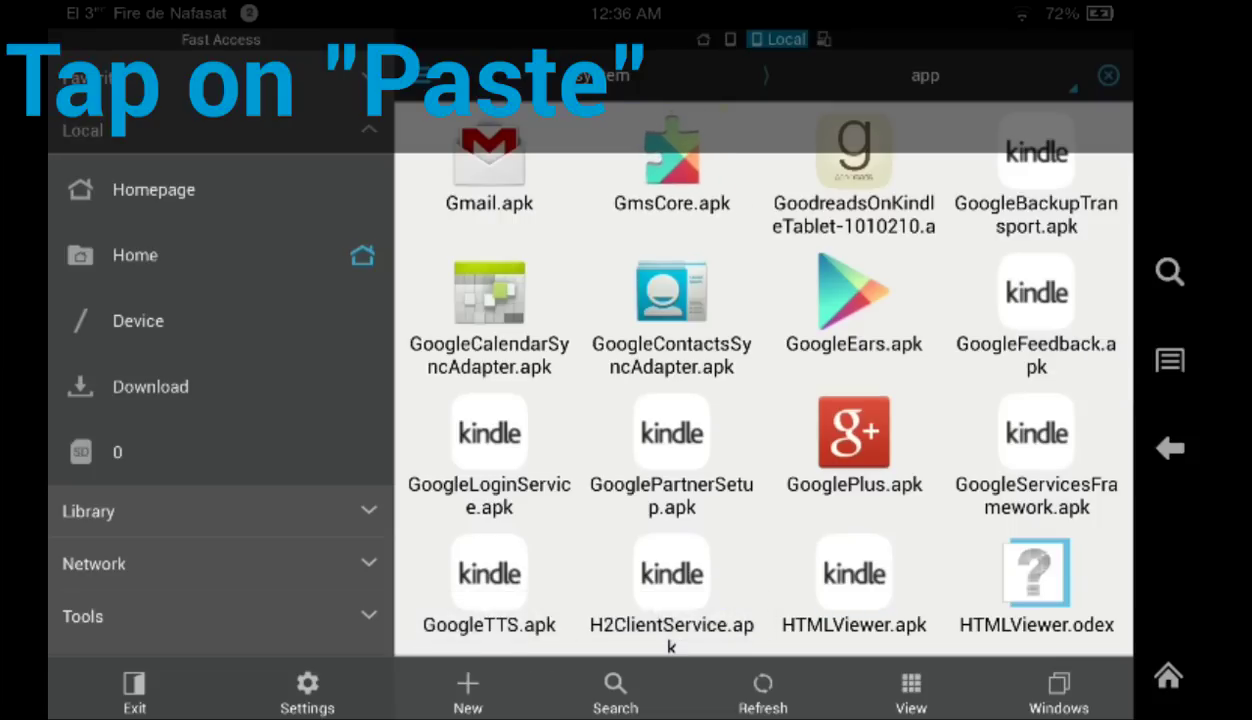
{"action": "left_click", "coordinate": [1170, 446]}
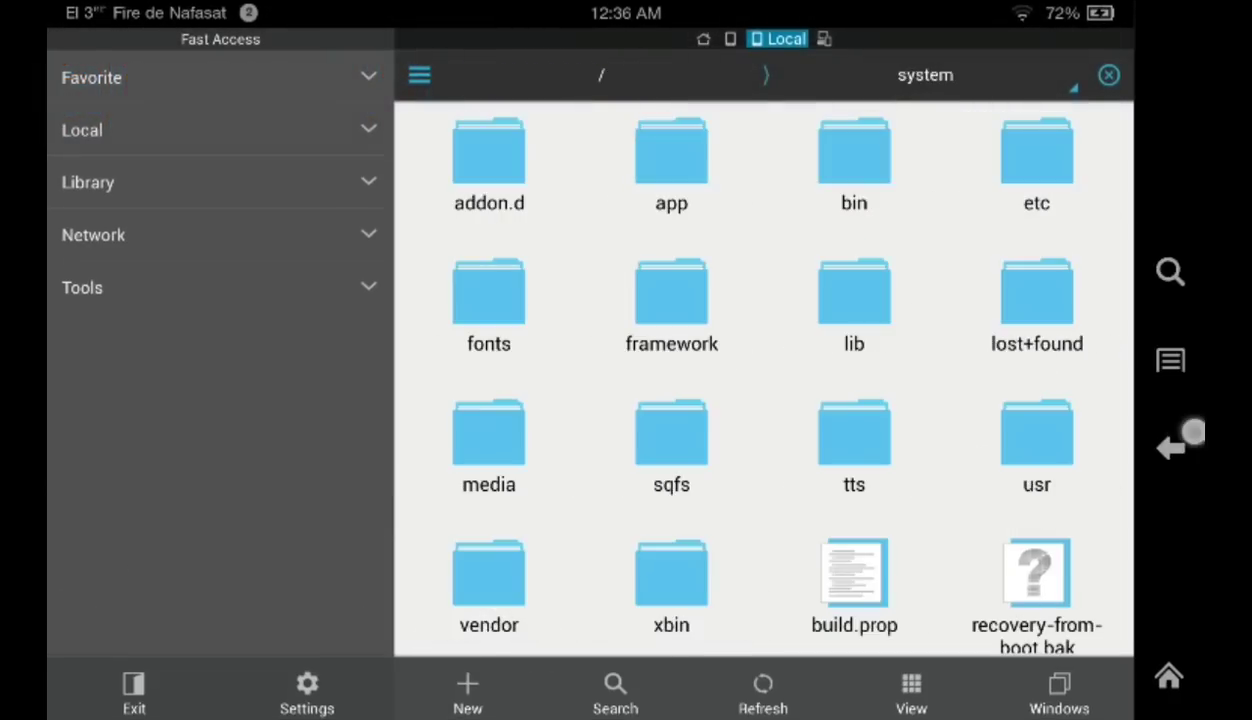
Install Google+ from Gapps/Google+.apk, then exit ES File Explorer to the home screen.
{"action": "left_click", "coordinate": [1170, 446]}
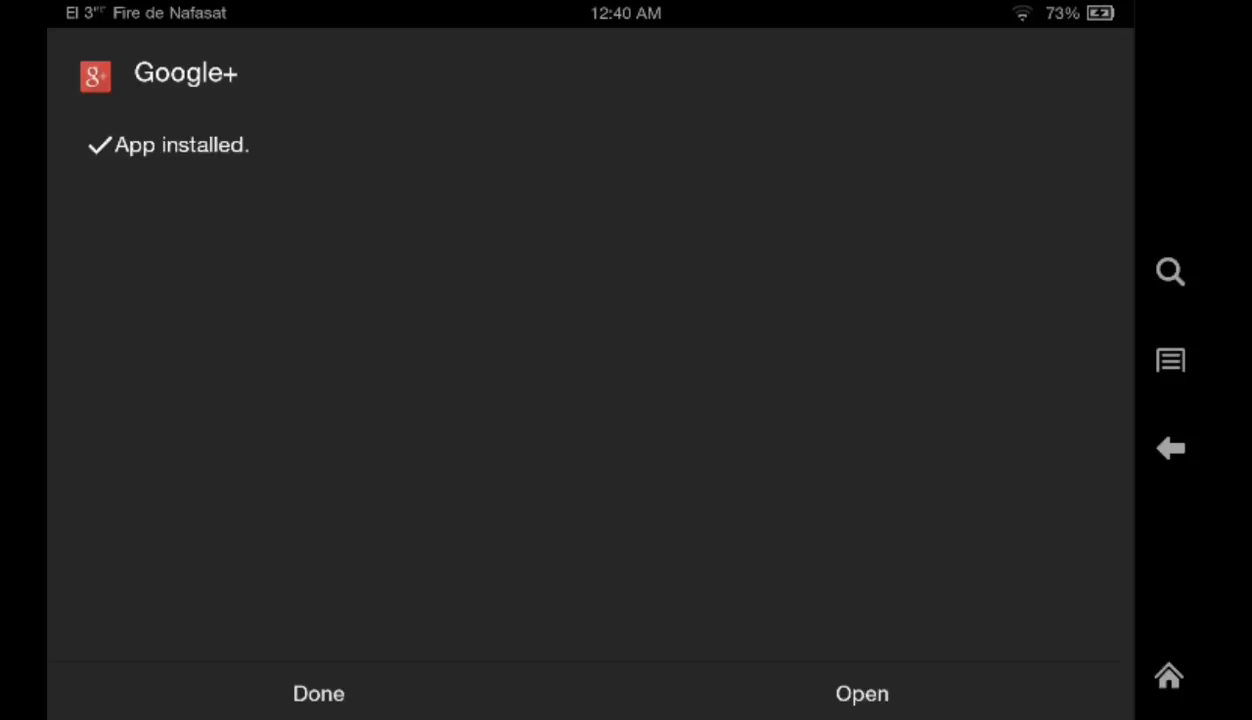
{"action": "left_click", "coordinate": [302, 691]}
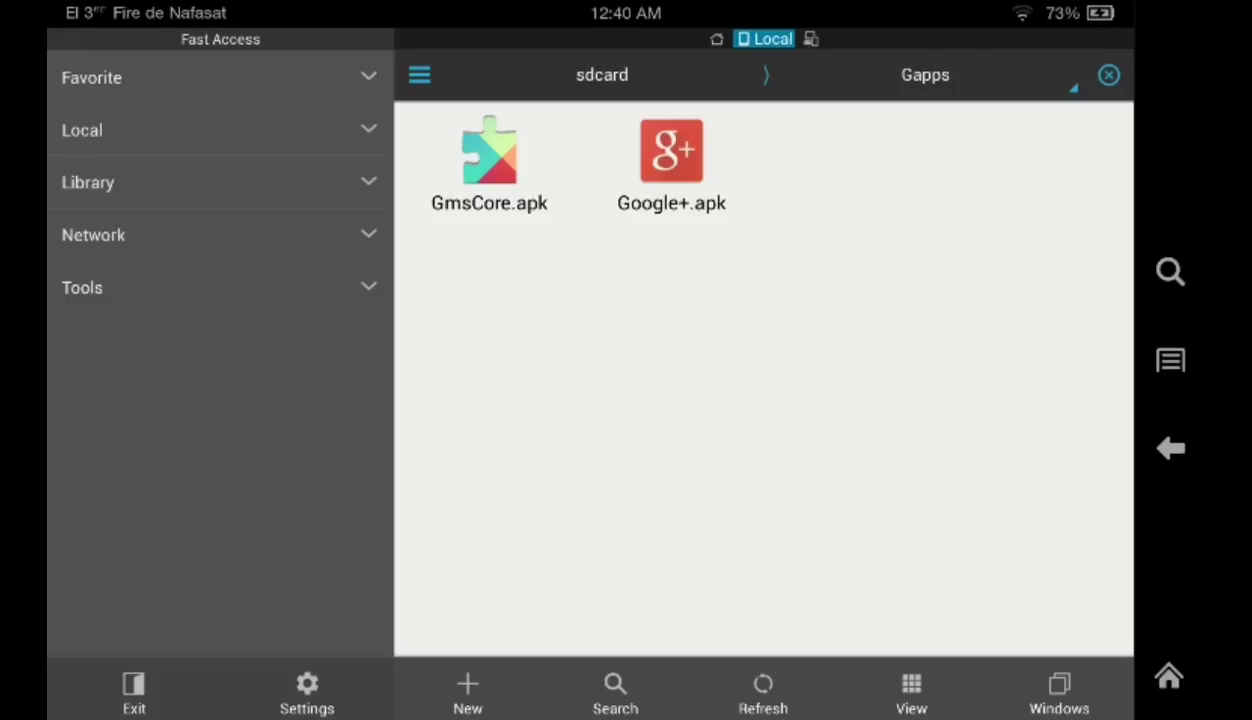
{"action": "left_click", "coordinate": [1168, 440]}
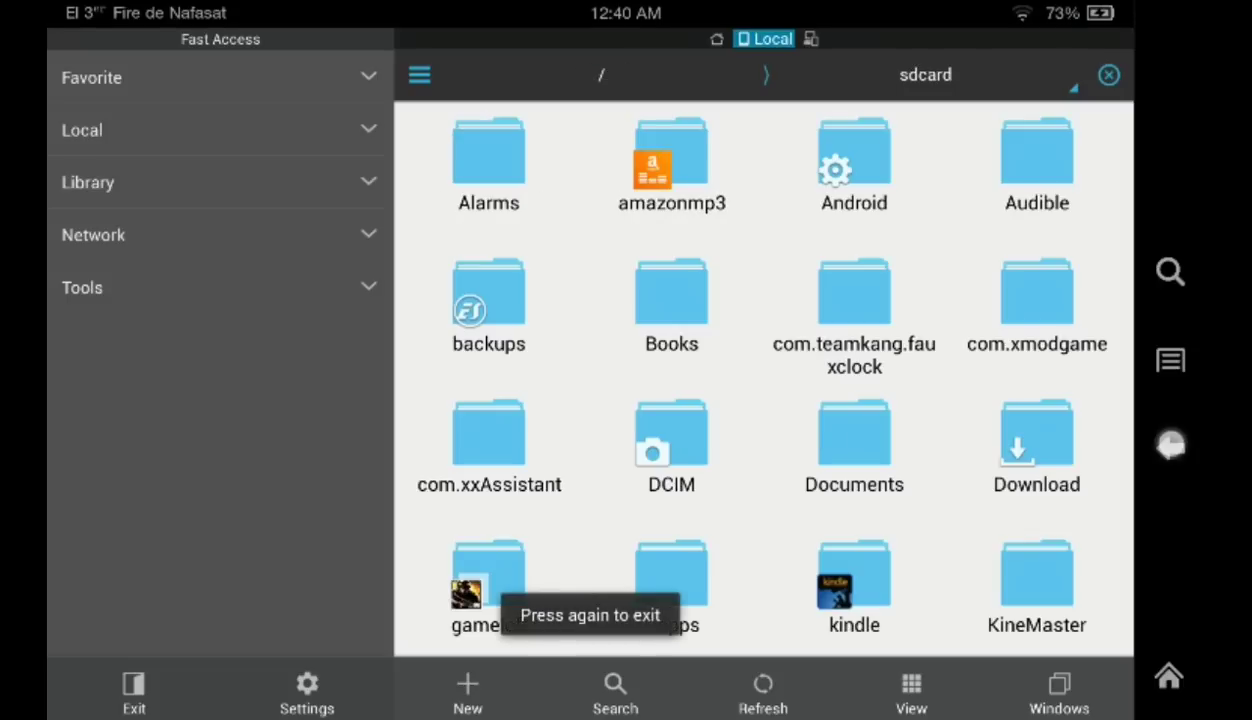
{"action": "left_click", "coordinate": [1170, 448]}
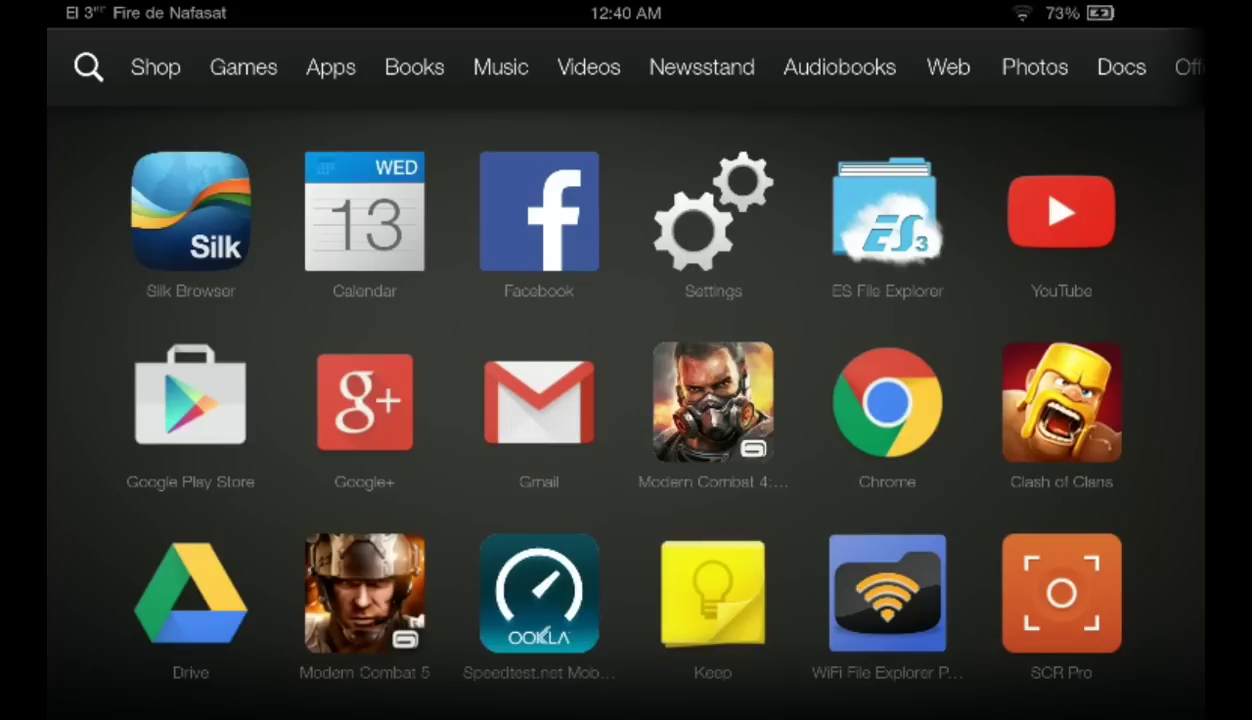
Set up Google+ with 'Keep my address book up to date' unticked, then return home.
{"action": "left_click", "coordinate": [364, 400]}
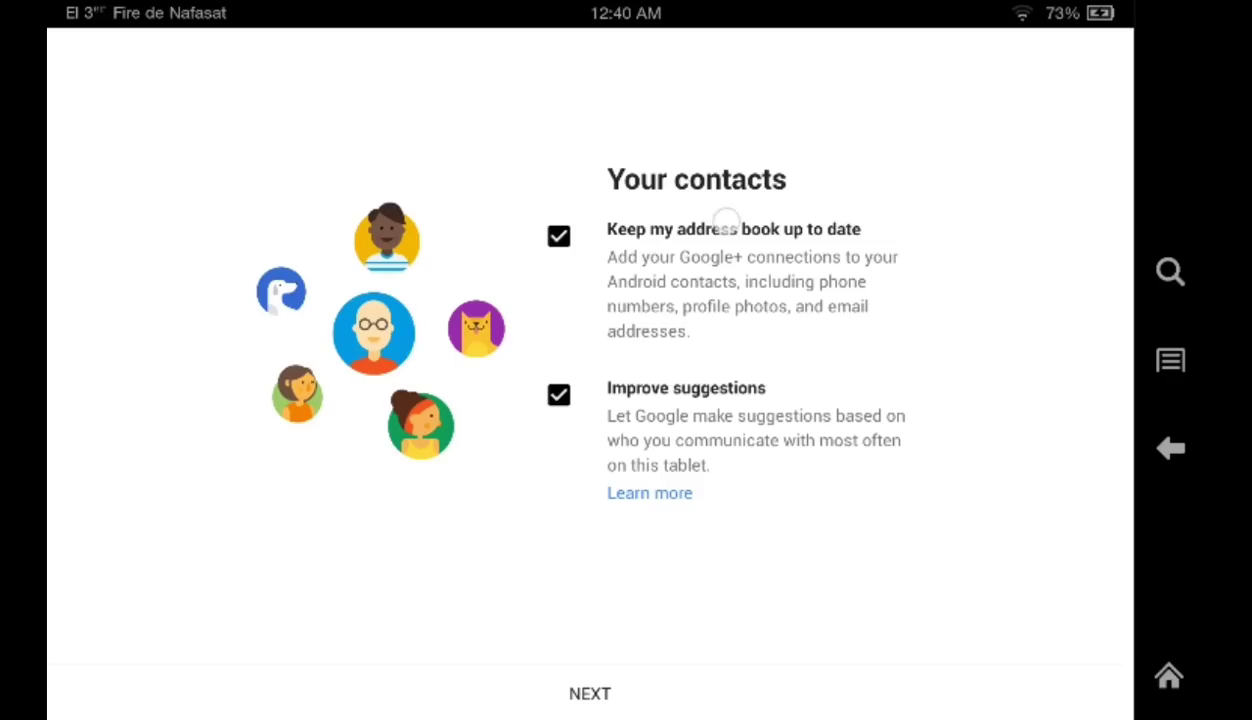
{"action": "left_click", "coordinate": [590, 693]}
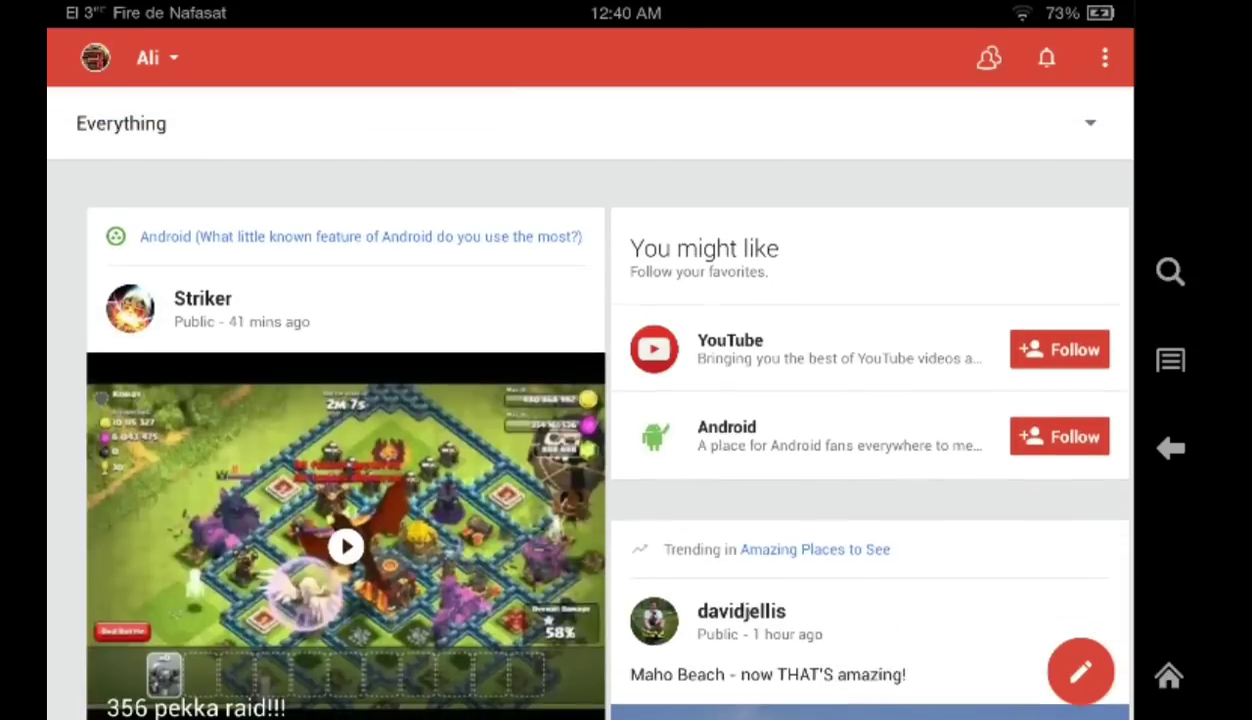
{"action": "left_click", "coordinate": [1171, 448]}
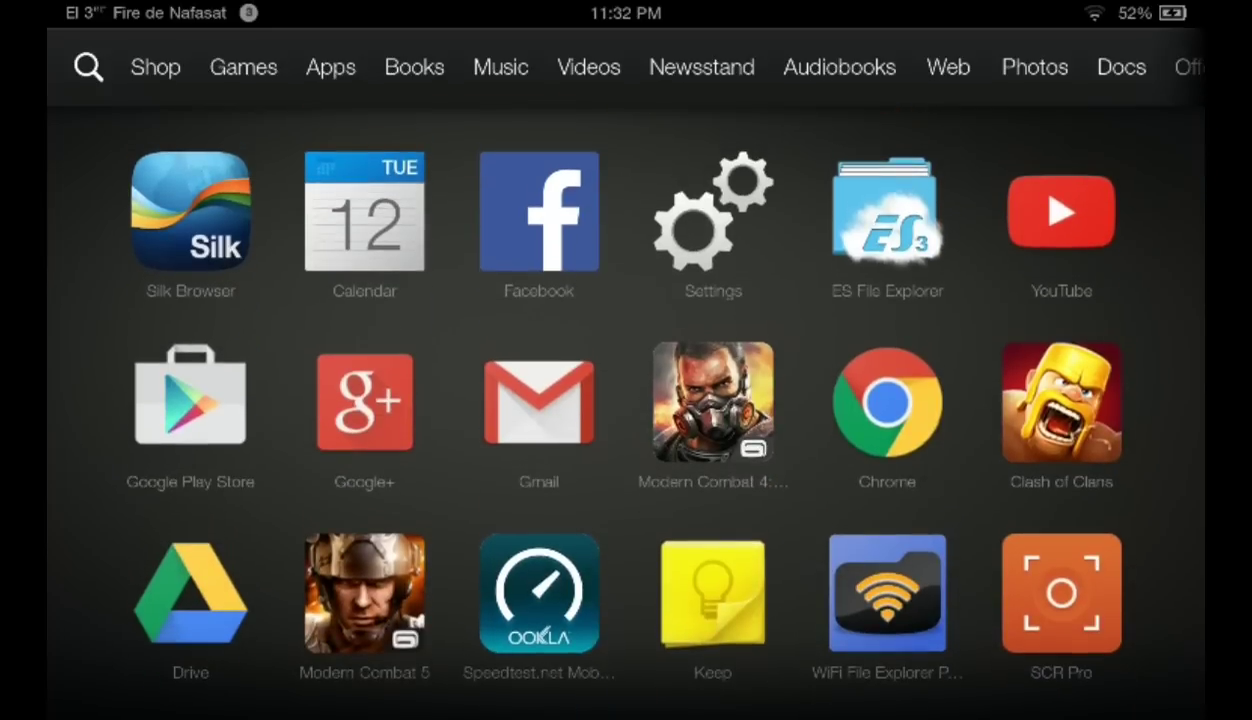
Start installing Empires and Allies from Play Store, accepting permissions and proceeding.
{"action": "left_click", "coordinate": [189, 395]}
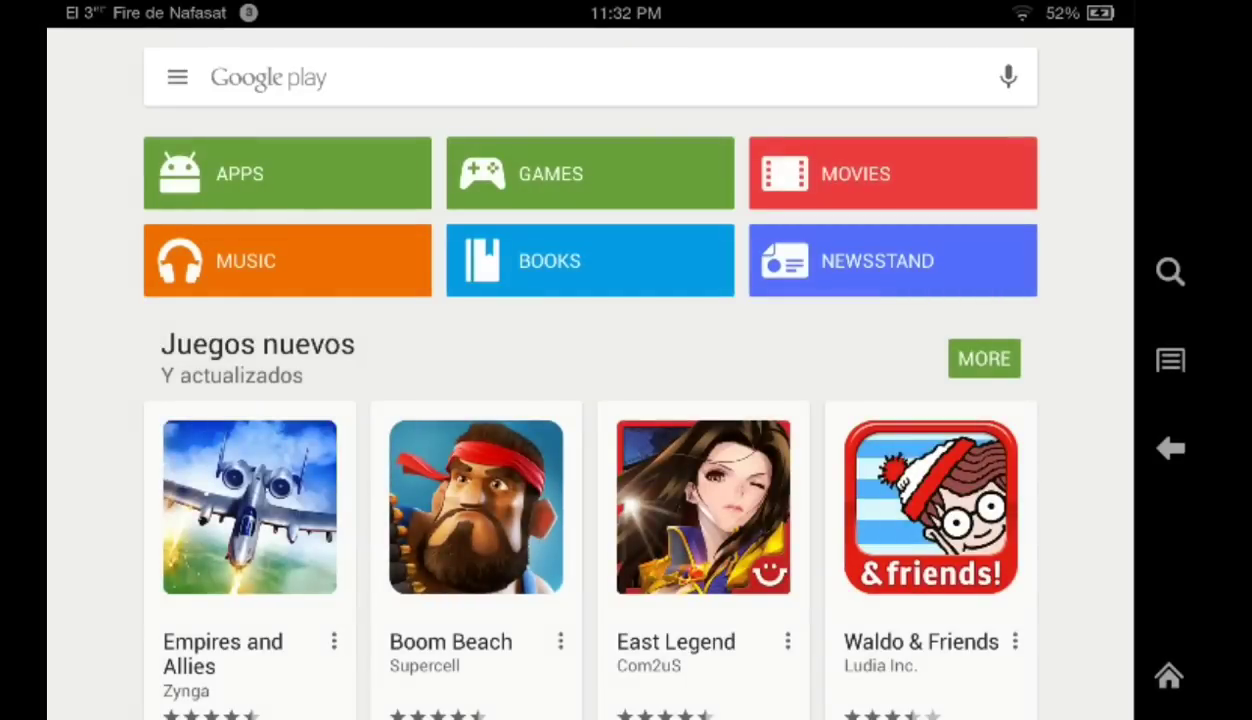
{"action": "scroll", "coordinate": [590, 450], "scroll_direction": "down", "scroll_amount": 3}
{"action": "scroll", "coordinate": [590, 450], "scroll_direction": "up", "scroll_amount": 3}
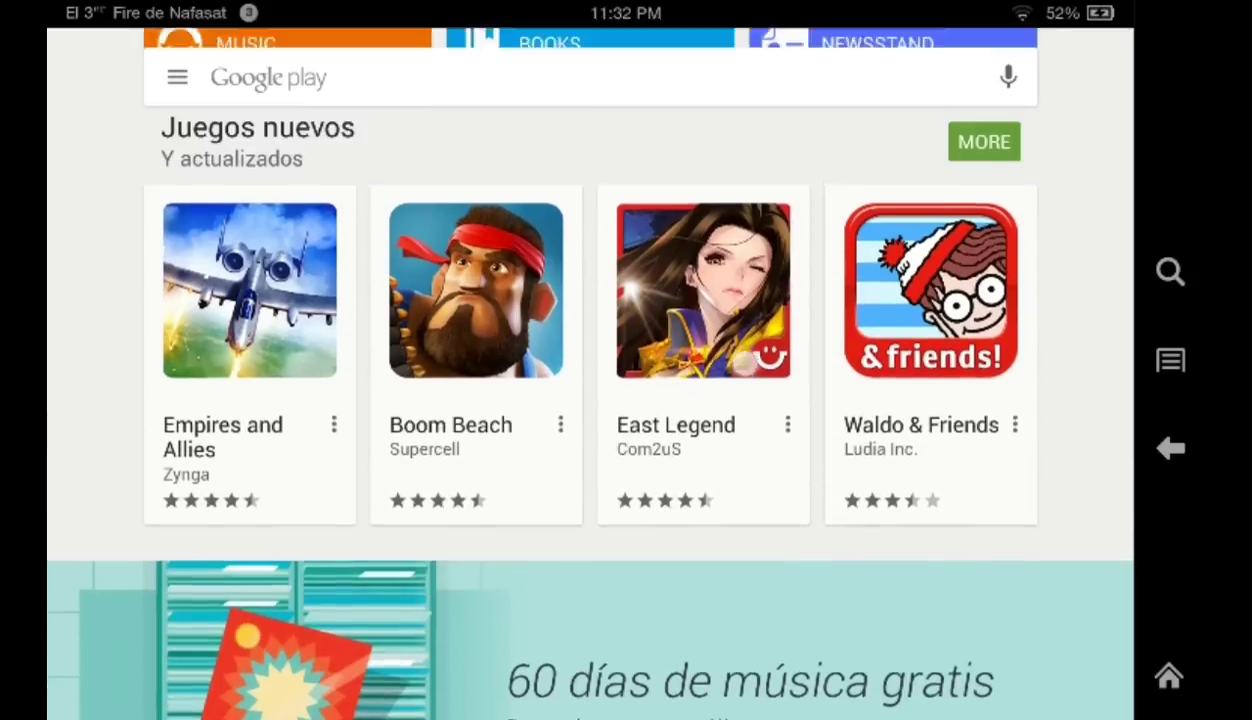
{"action": "left_click", "coordinate": [250, 483]}
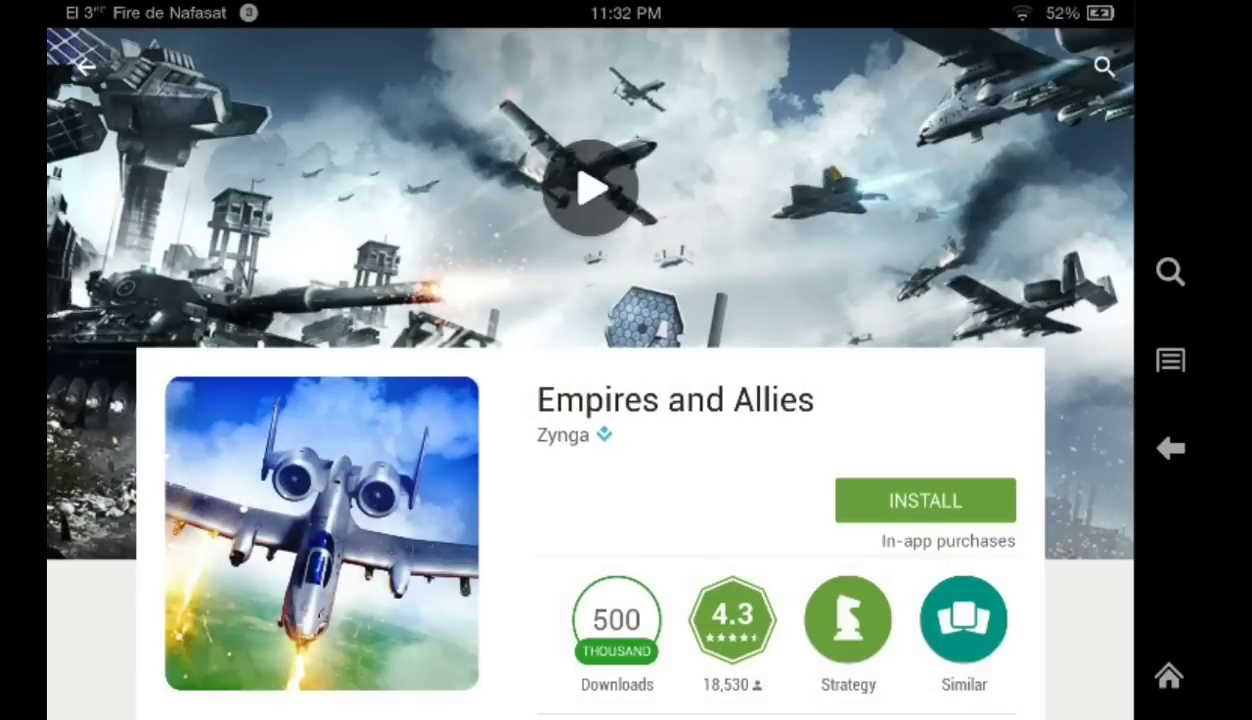
{"action": "left_click", "coordinate": [925, 500]}
{"action": "left_click", "coordinate": [745, 588]}
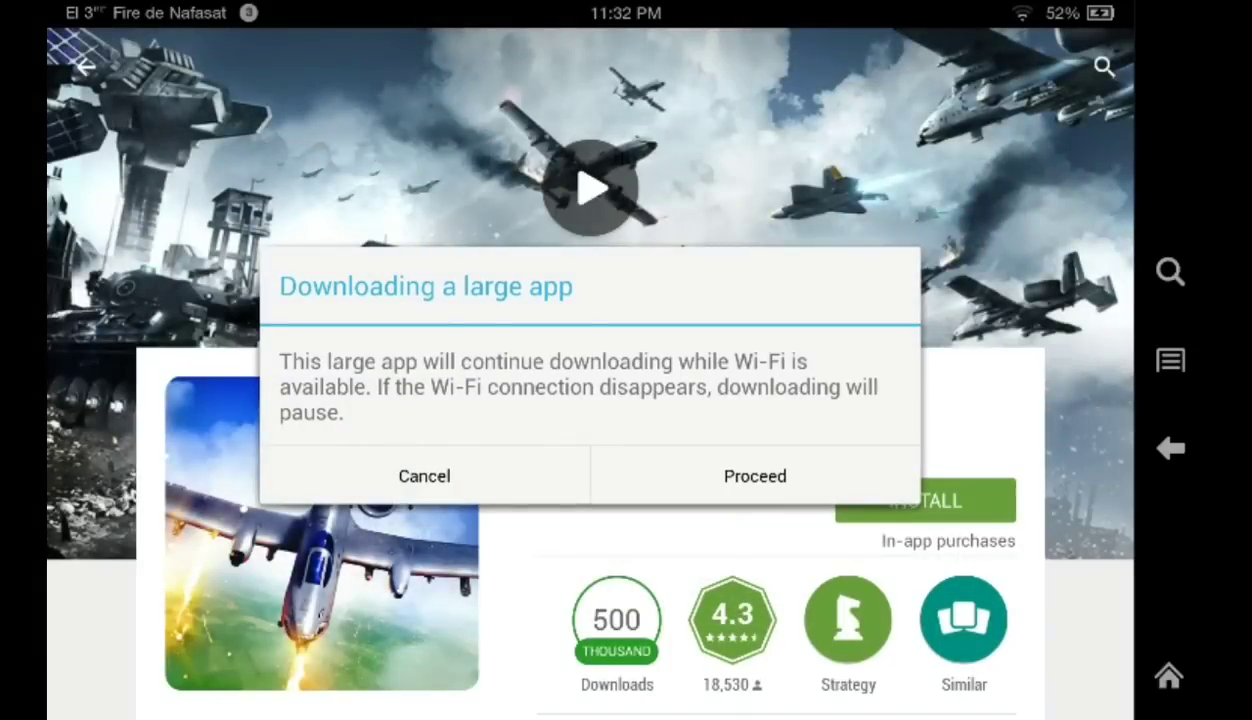
{"action": "left_click", "coordinate": [755, 476]}
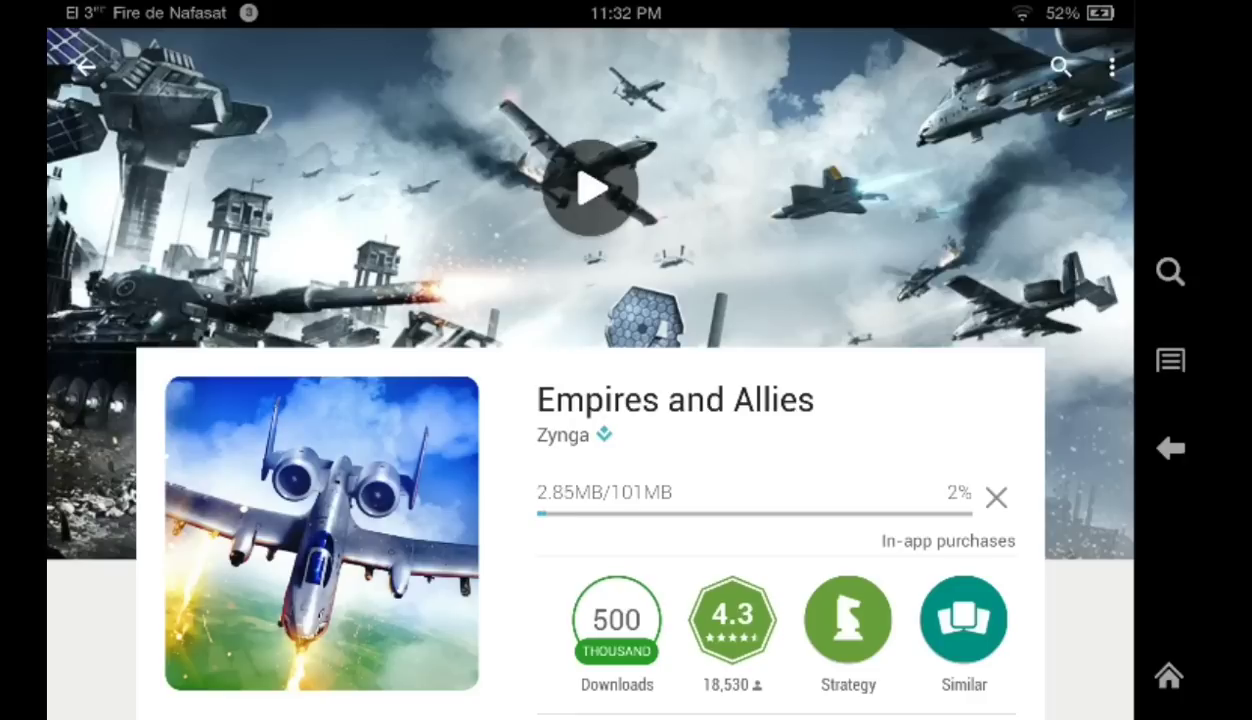
Cancel the Empires and Allies download and leave Play for the home grid.
{"action": "left_click", "coordinate": [996, 497]}
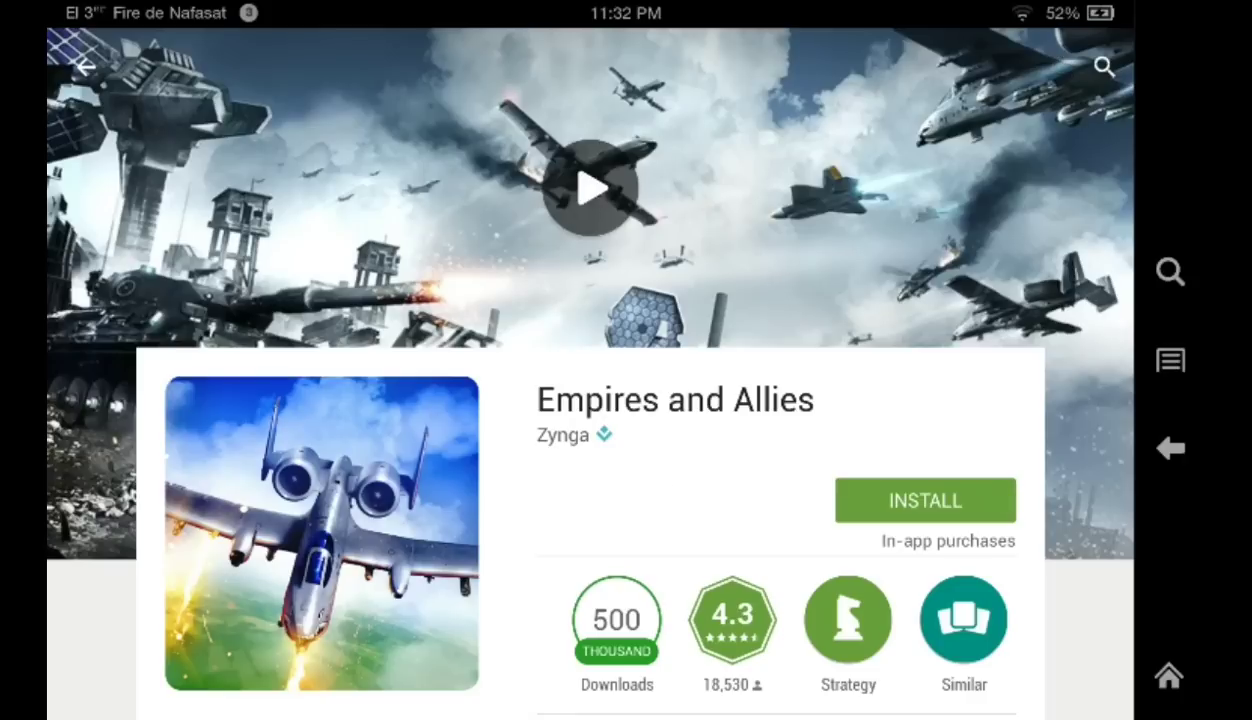
{"action": "left_click", "coordinate": [1170, 448]}
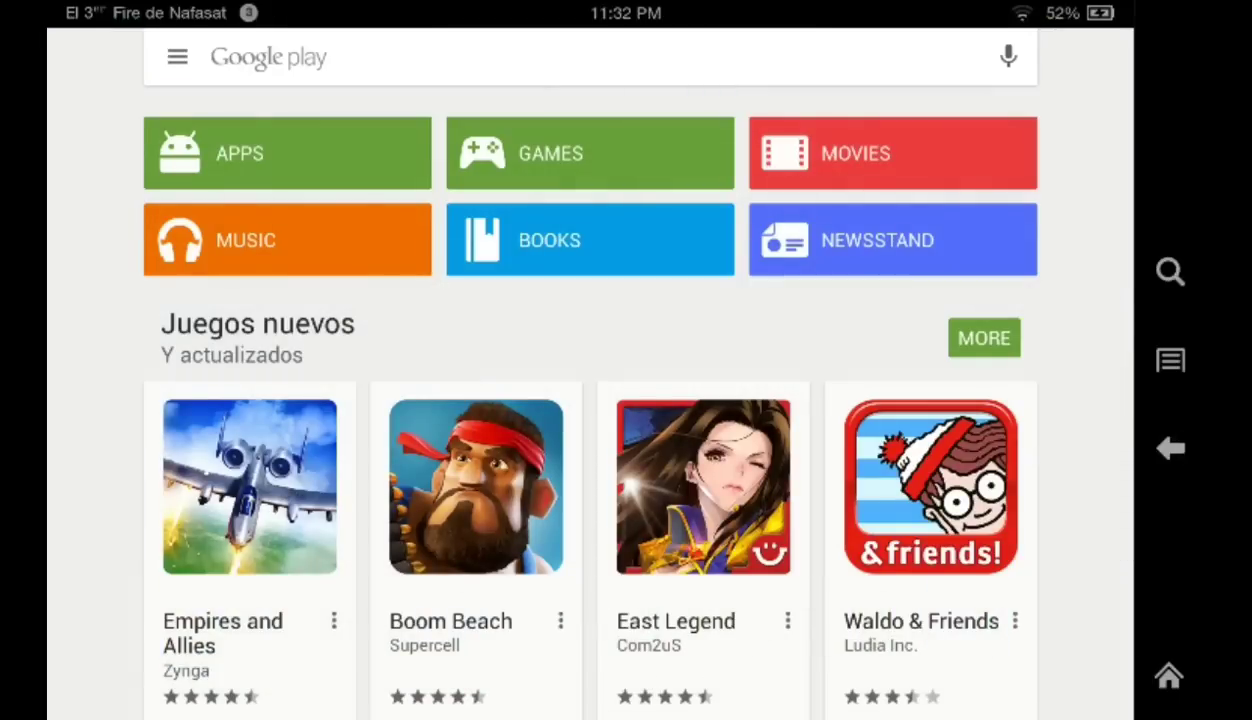
{"action": "left_click", "coordinate": [1170, 448]}
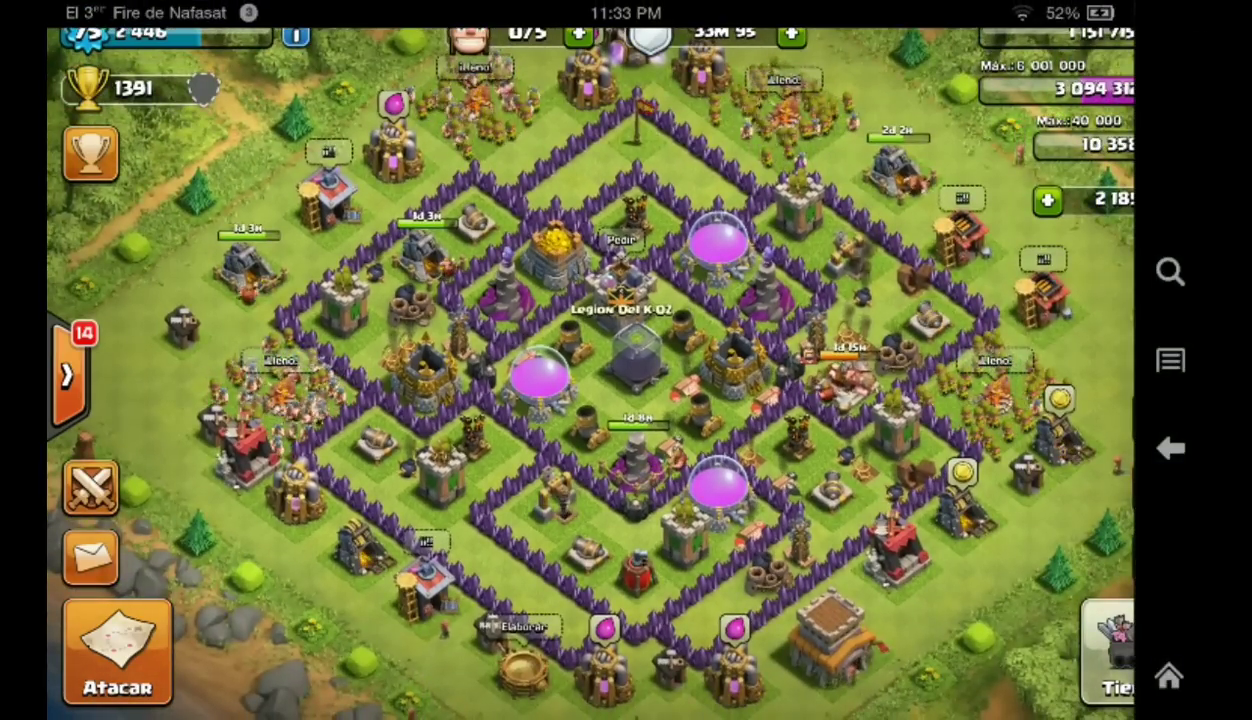
Quit Clash of Clans by confirming Vale in the exit dialog.
{"action": "key", "text": "Escape"}
{"action": "left_click", "coordinate": [719, 428]}
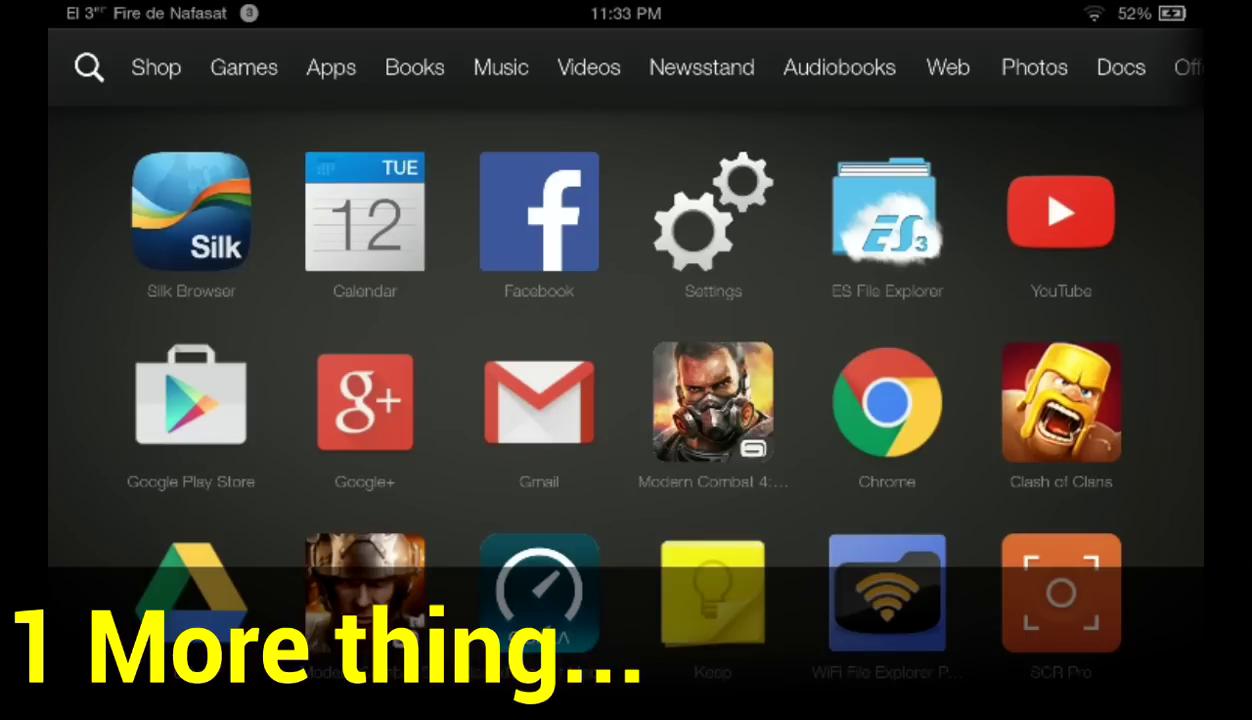
{"action": "mouse_move", "coordinate": [992, 308]}
{"action": "left_mouse_down"}
{"action": "mouse_move", "coordinate": [992, 438]}
{"action": "mouse_move", "coordinate": [450, 450]}
{"action": "left_mouse_up"}
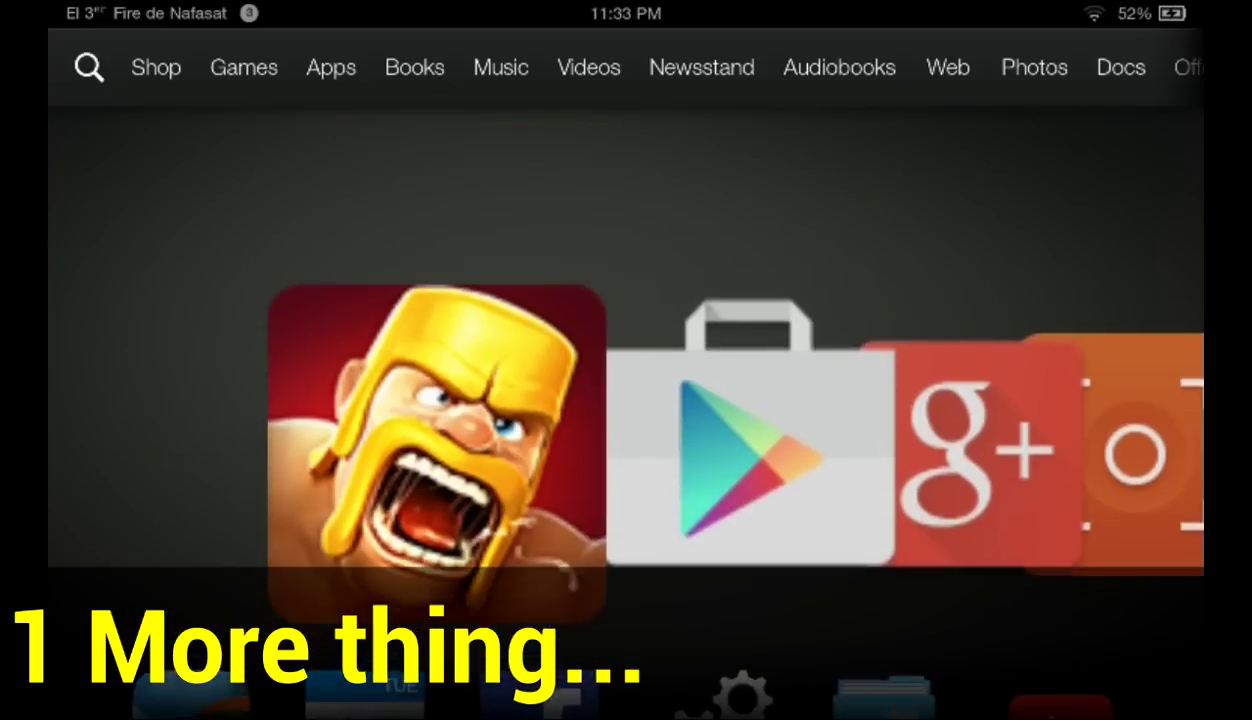
{"action": "left_click_drag", "start_coordinate": [1033, 498], "coordinate": [450, 498]}
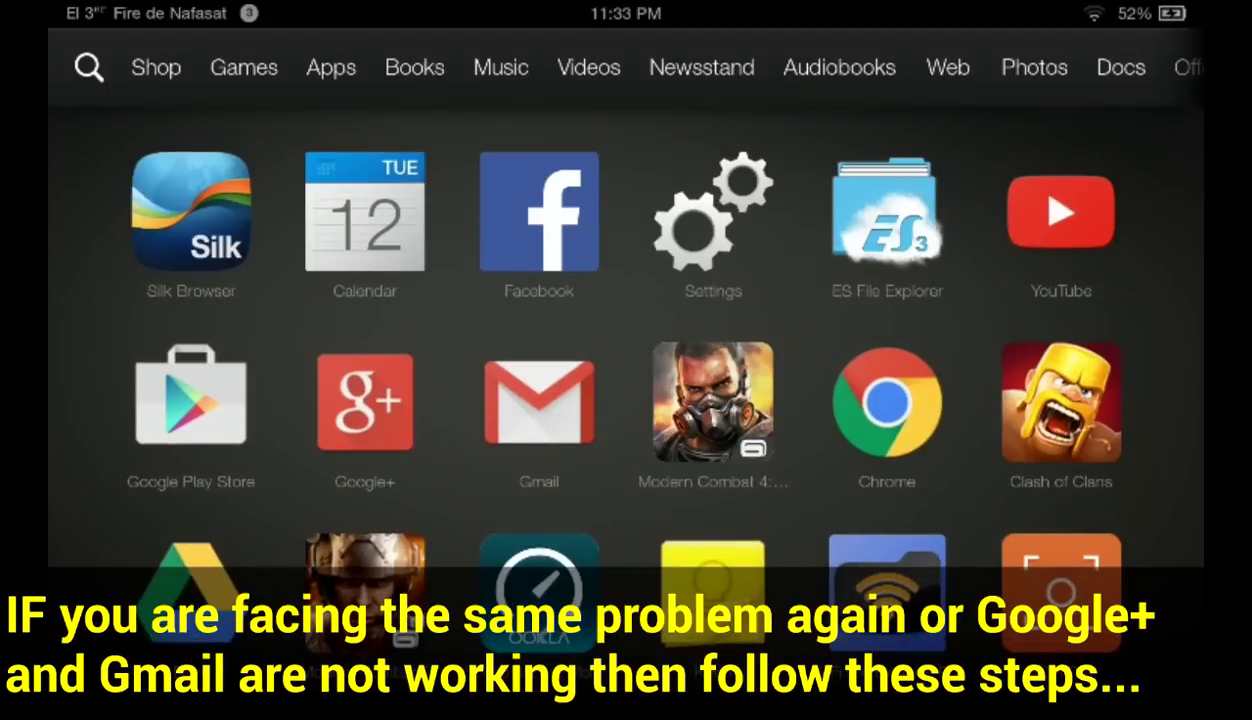
Open Settings' Manage All Applications list and view the Google Play services app info.
{"action": "left_click", "coordinate": [713, 212]}
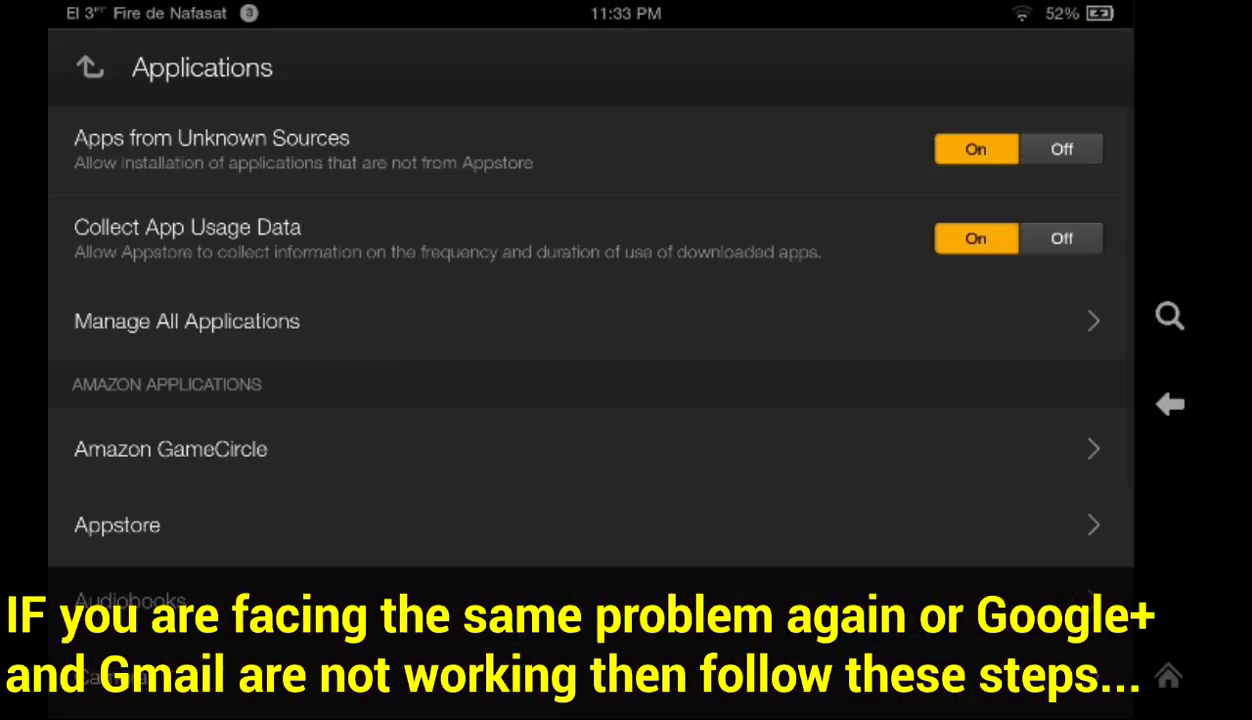
{"action": "left_click", "coordinate": [834, 318]}
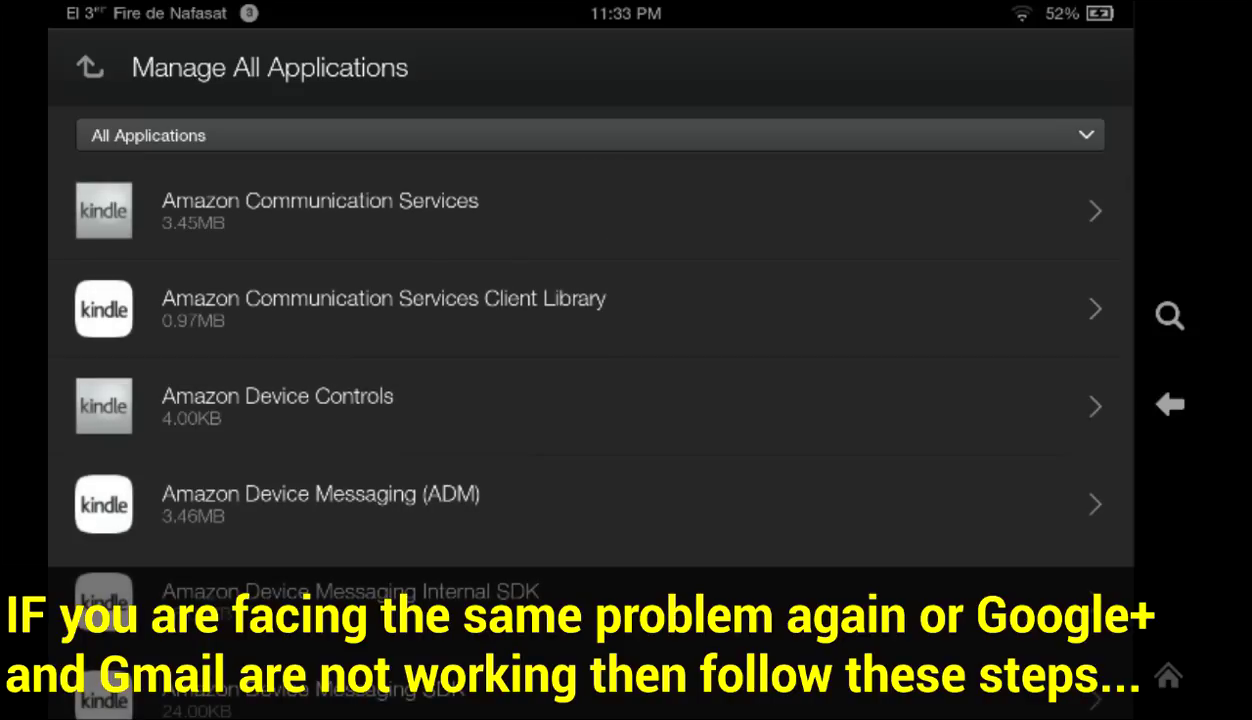
{"action": "mouse_move", "coordinate": [1011, 553]}
{"action": "left_mouse_down"}
{"action": "mouse_move", "coordinate": [900, 307]}
{"action": "mouse_move", "coordinate": [961, 332]}
{"action": "left_mouse_up"}
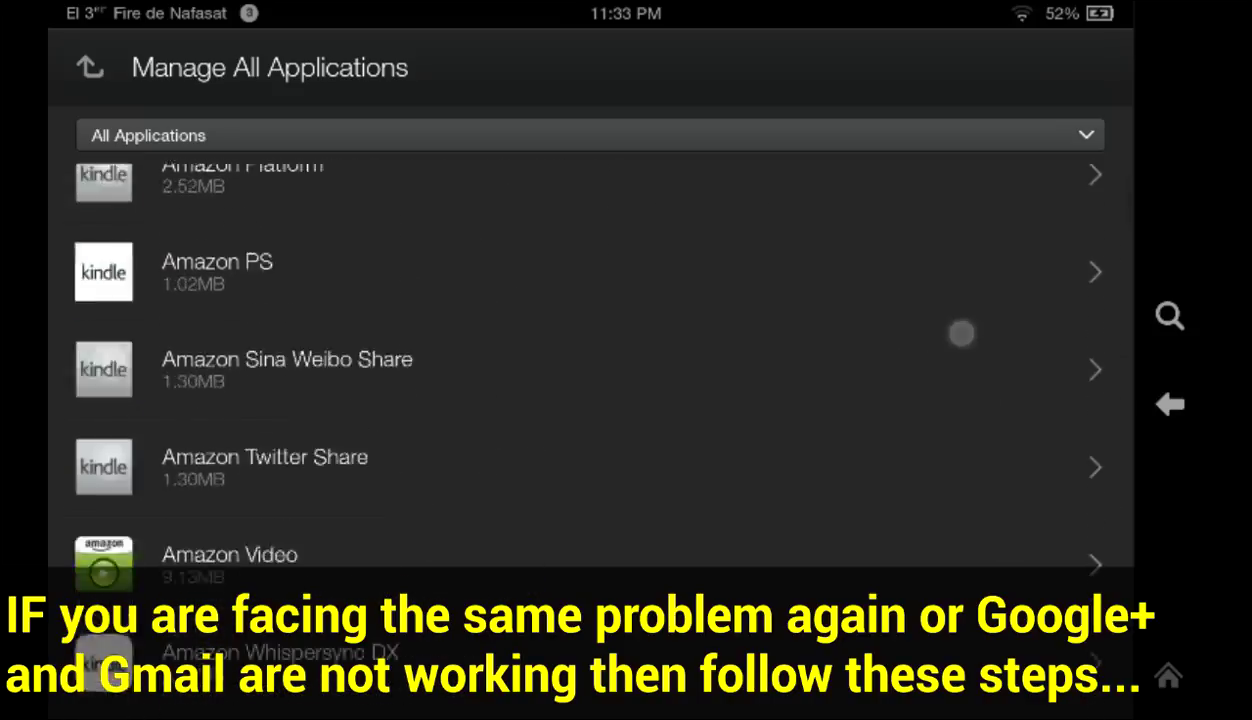
{"action": "left_click_drag", "start_coordinate": [1030, 493], "coordinate": [990, 300]}
{"action": "mouse_move", "coordinate": [1010, 520]}
{"action": "left_mouse_down"}
{"action": "mouse_move", "coordinate": [964, 265]}
{"action": "mouse_move", "coordinate": [998, 349]}
{"action": "mouse_move", "coordinate": [980, 230]}
{"action": "mouse_move", "coordinate": [1000, 321]}
{"action": "mouse_move", "coordinate": [980, 280]}
{"action": "left_mouse_up"}
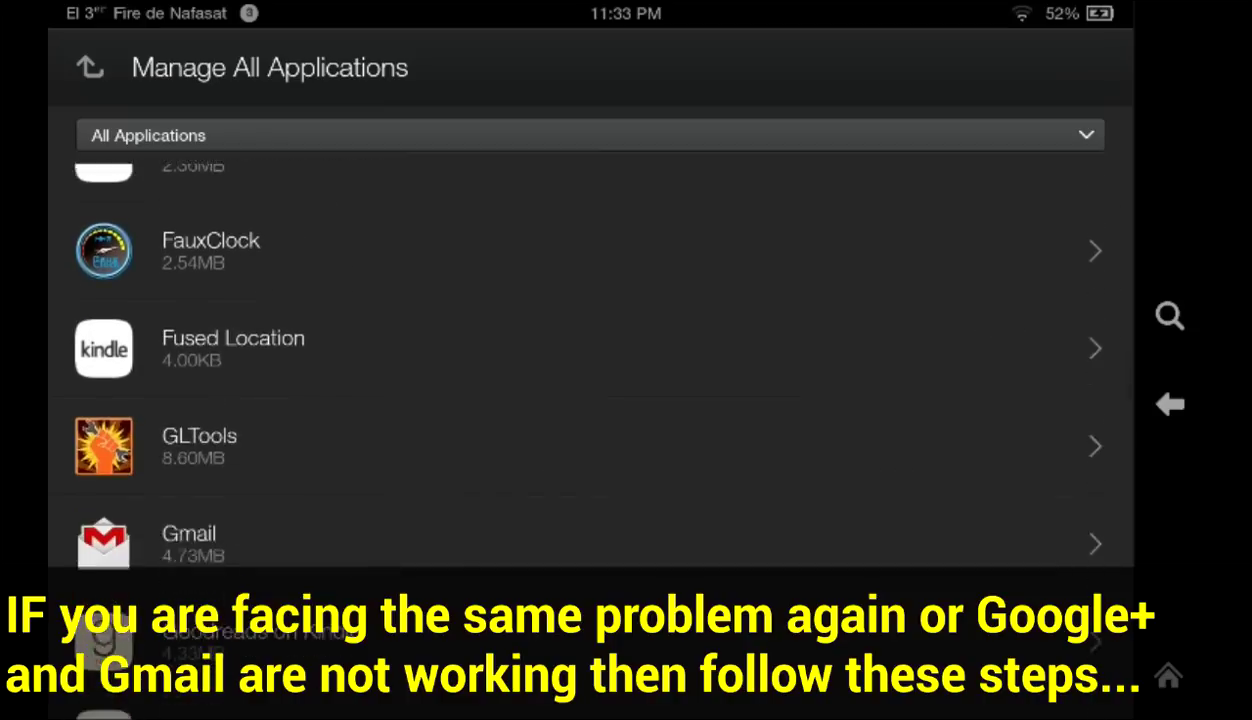
{"action": "left_click_drag", "start_coordinate": [1020, 469], "coordinate": [1000, 292]}
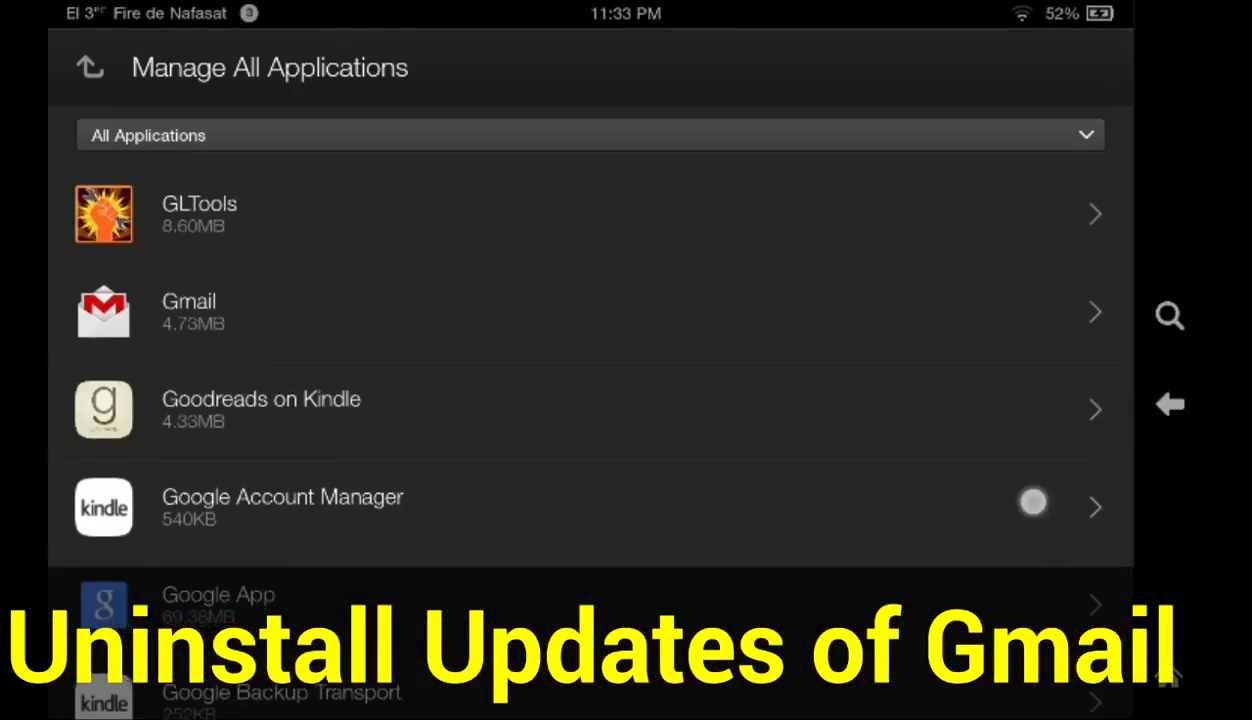
{"action": "mouse_move", "coordinate": [1034, 497]}
{"action": "left_mouse_down"}
{"action": "mouse_move", "coordinate": [1000, 280]}
{"action": "mouse_move", "coordinate": [963, 261]}
{"action": "left_mouse_up"}
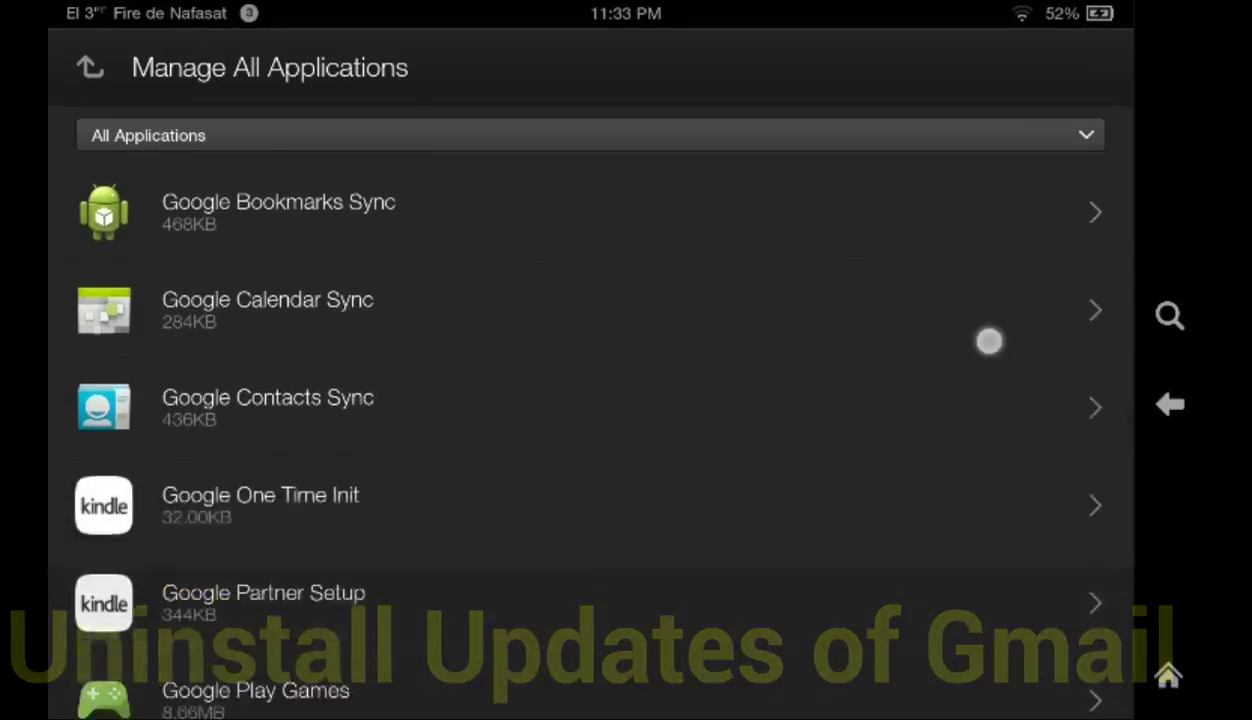
{"action": "left_click_drag", "start_coordinate": [987, 341], "coordinate": [985, 130]}
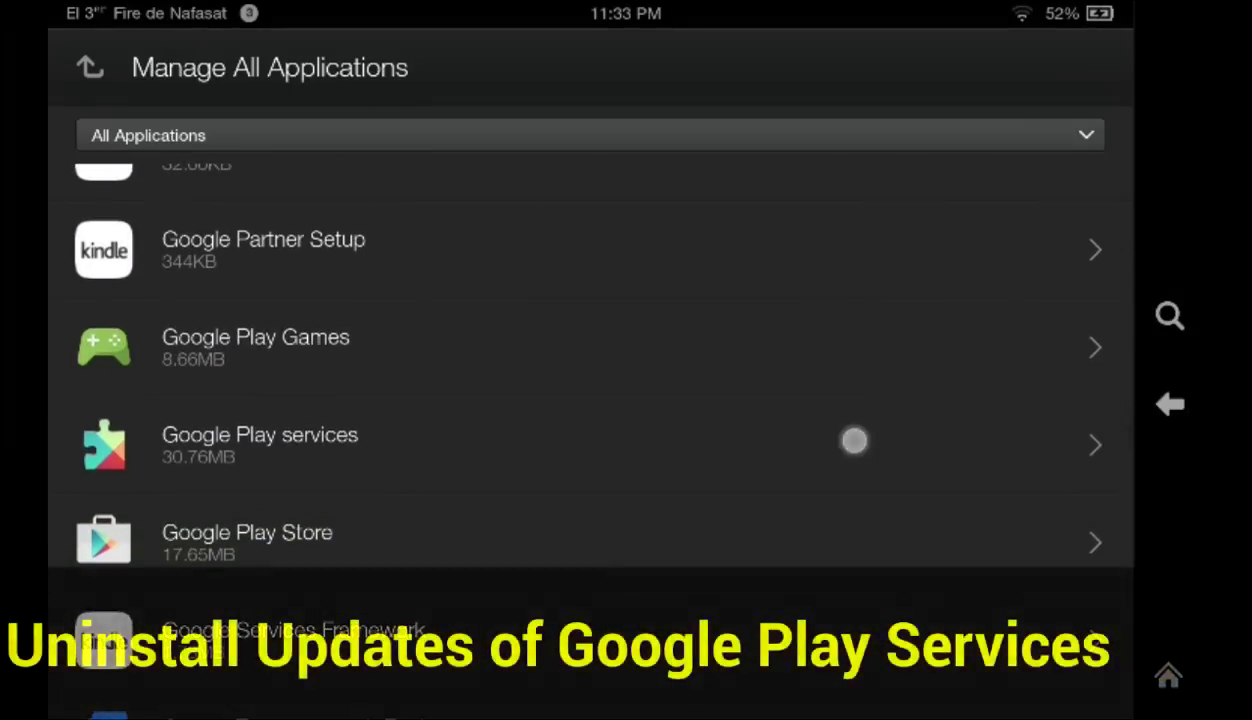
{"action": "left_click", "coordinate": [852, 441]}
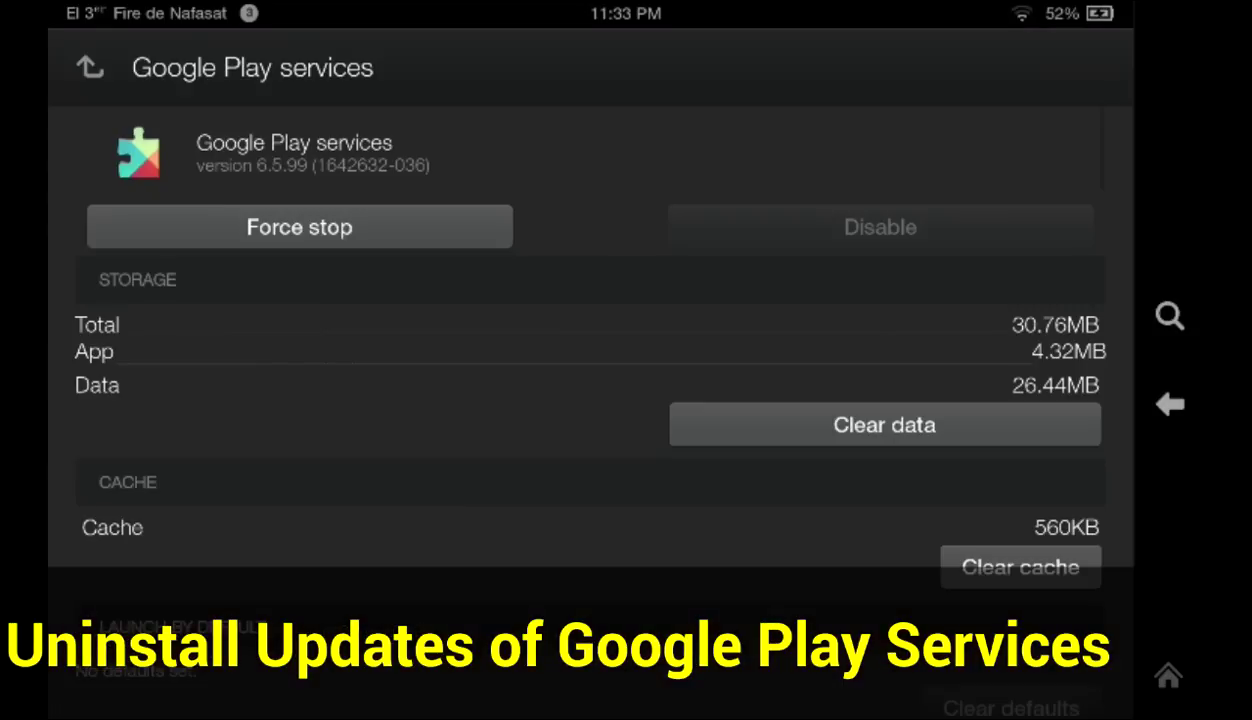
{"action": "left_click", "coordinate": [1170, 404]}
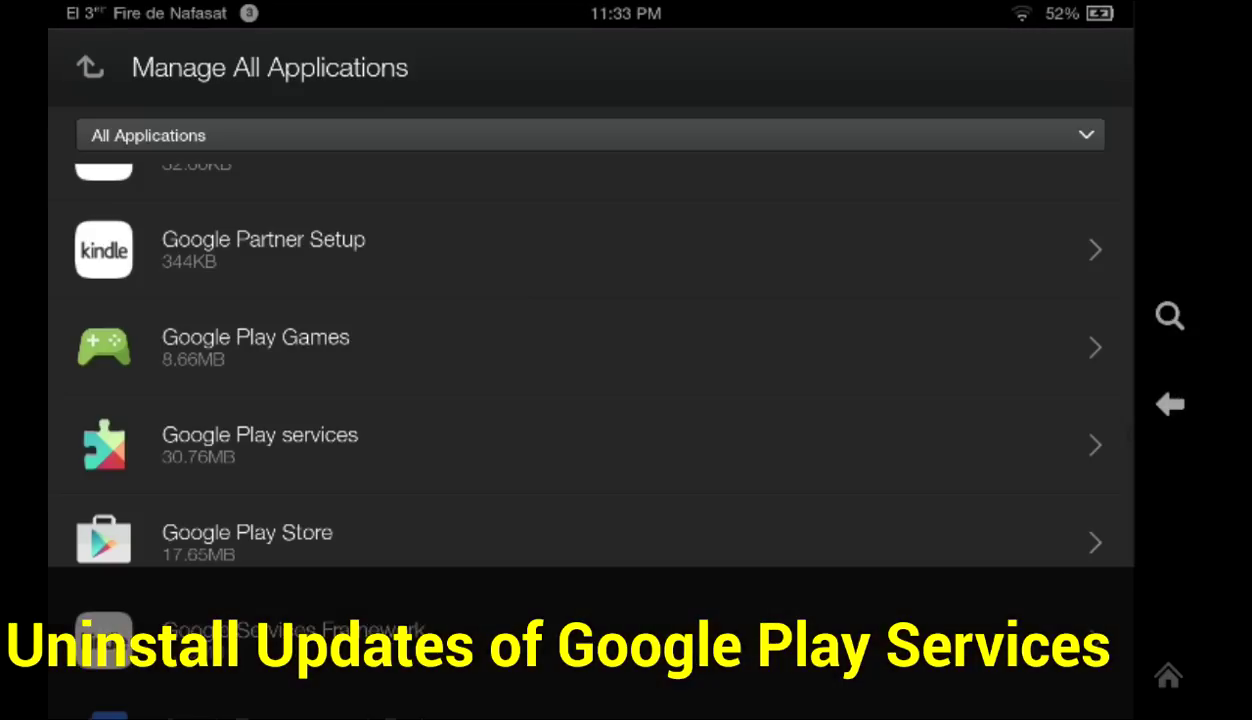
View the Google+ app info, leave Settings, and launch ES File Explorer at sdcard.
{"action": "left_click_drag", "start_coordinate": [1011, 513], "coordinate": [1011, 333]}
{"action": "left_click_drag", "start_coordinate": [1020, 580], "coordinate": [1037, 374]}
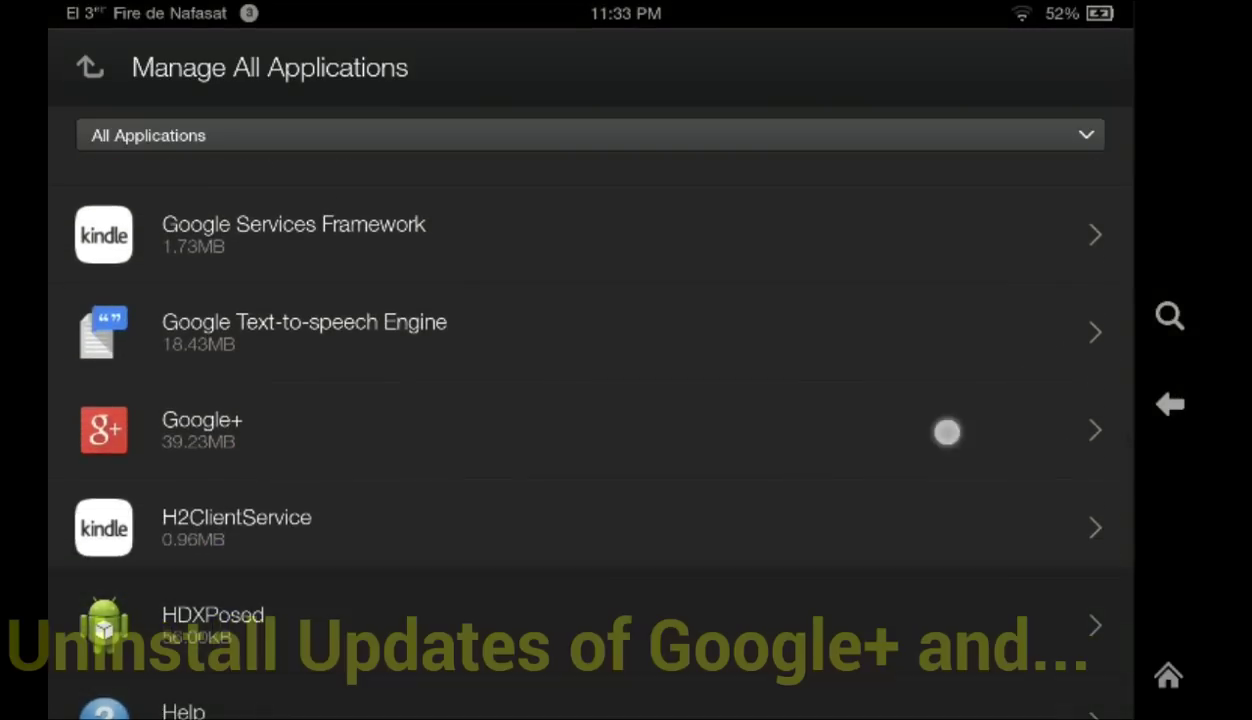
{"action": "left_click", "coordinate": [945, 430]}
{"action": "left_click", "coordinate": [1170, 404]}
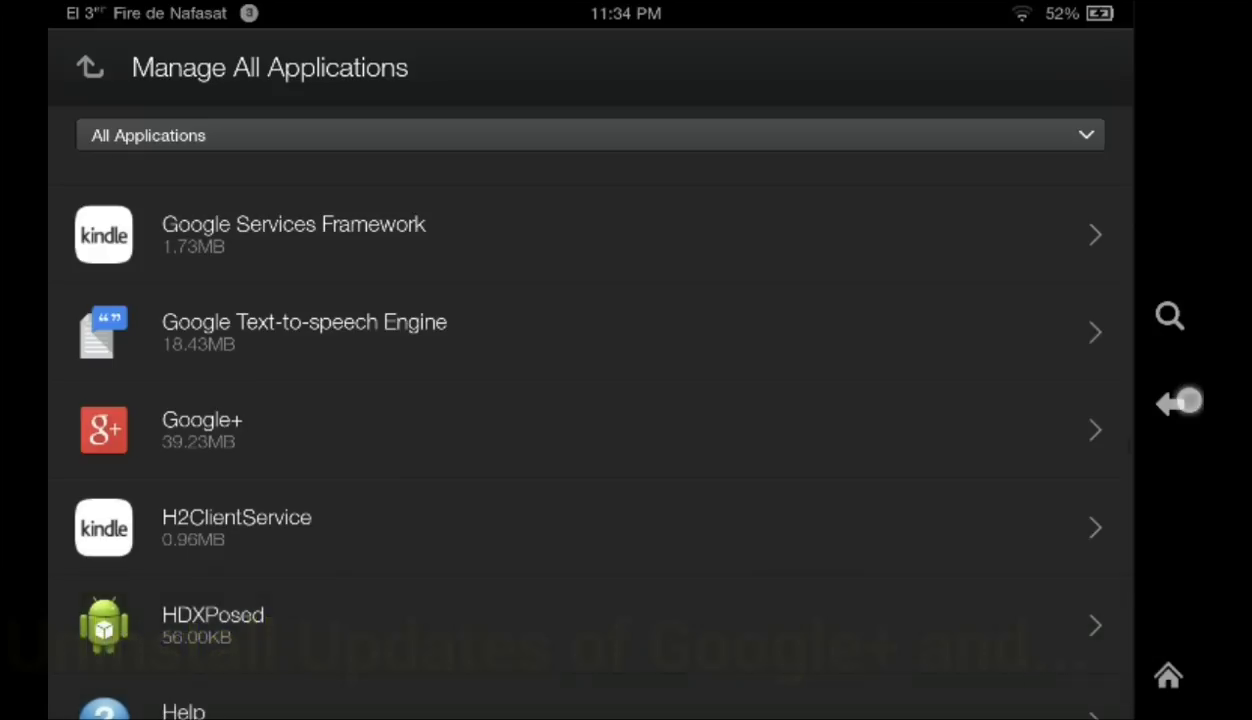
{"action": "left_click", "coordinate": [1170, 404]}
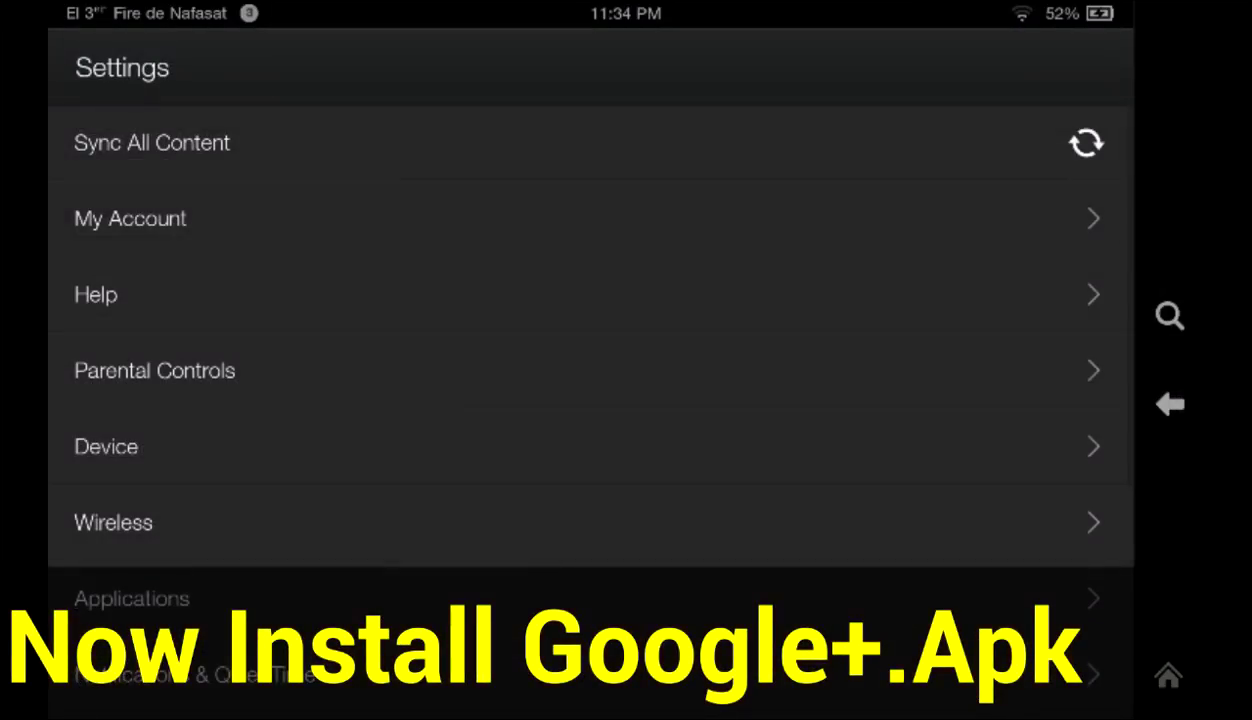
{"action": "left_click", "coordinate": [1170, 404]}
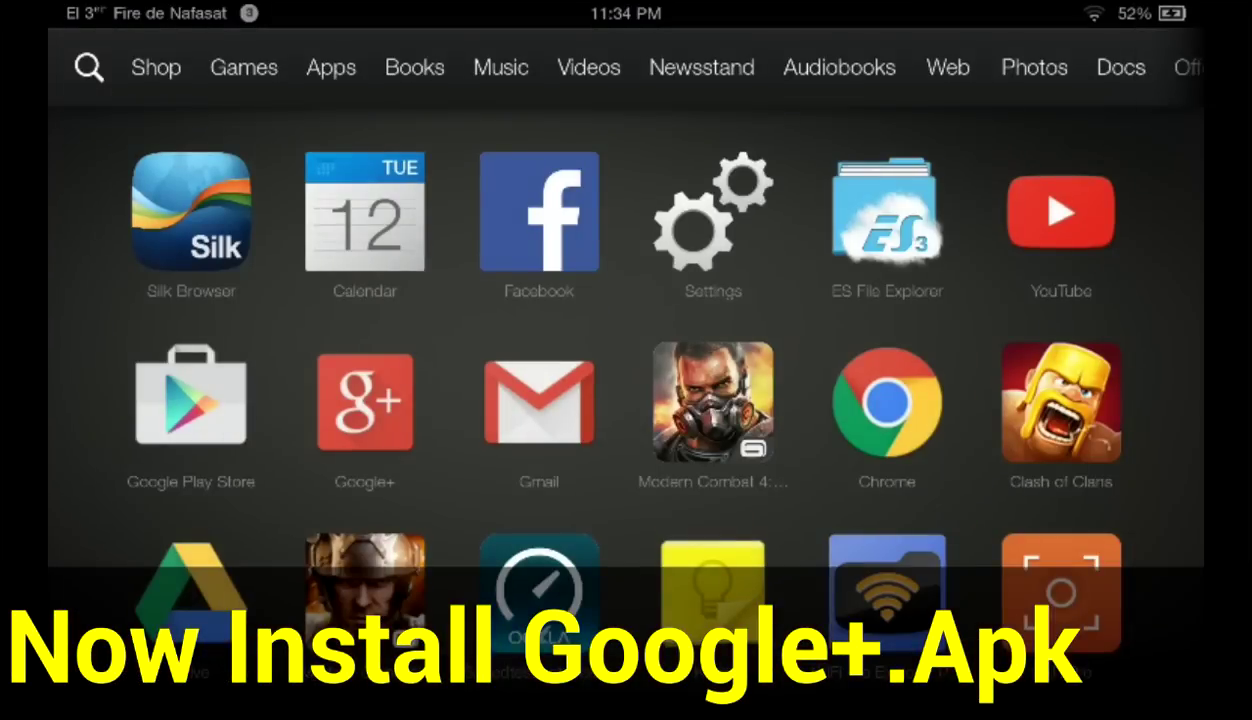
{"action": "left_click", "coordinate": [886, 212]}
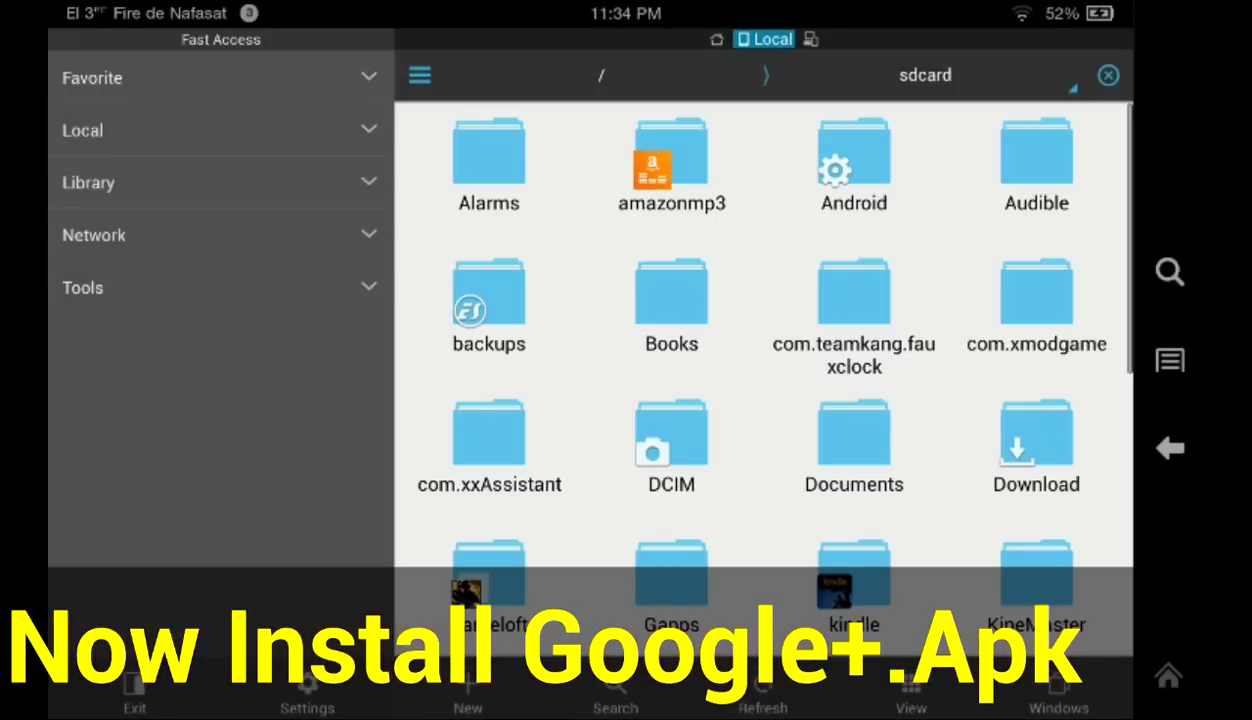
Open Gapps, select Google+.apk, then back out of ES File Explorer to the home grid.
{"action": "left_click", "coordinate": [671, 580]}
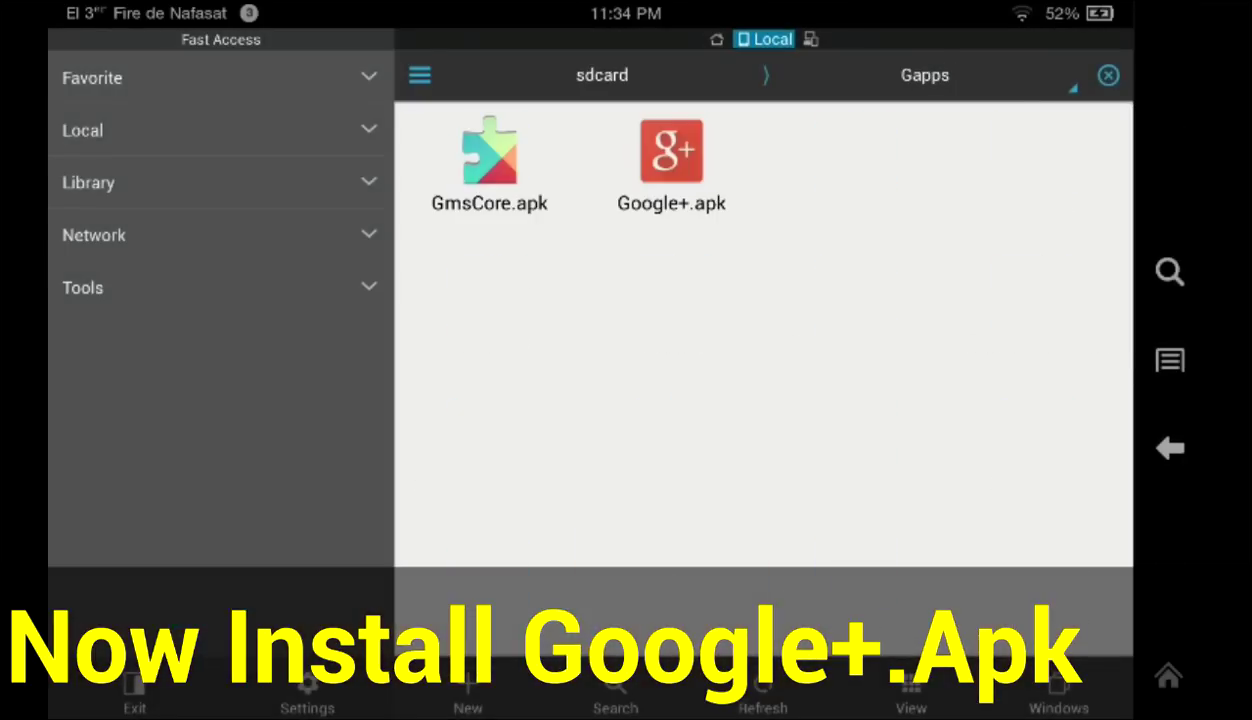
{"action": "left_click", "coordinate": [697, 200]}
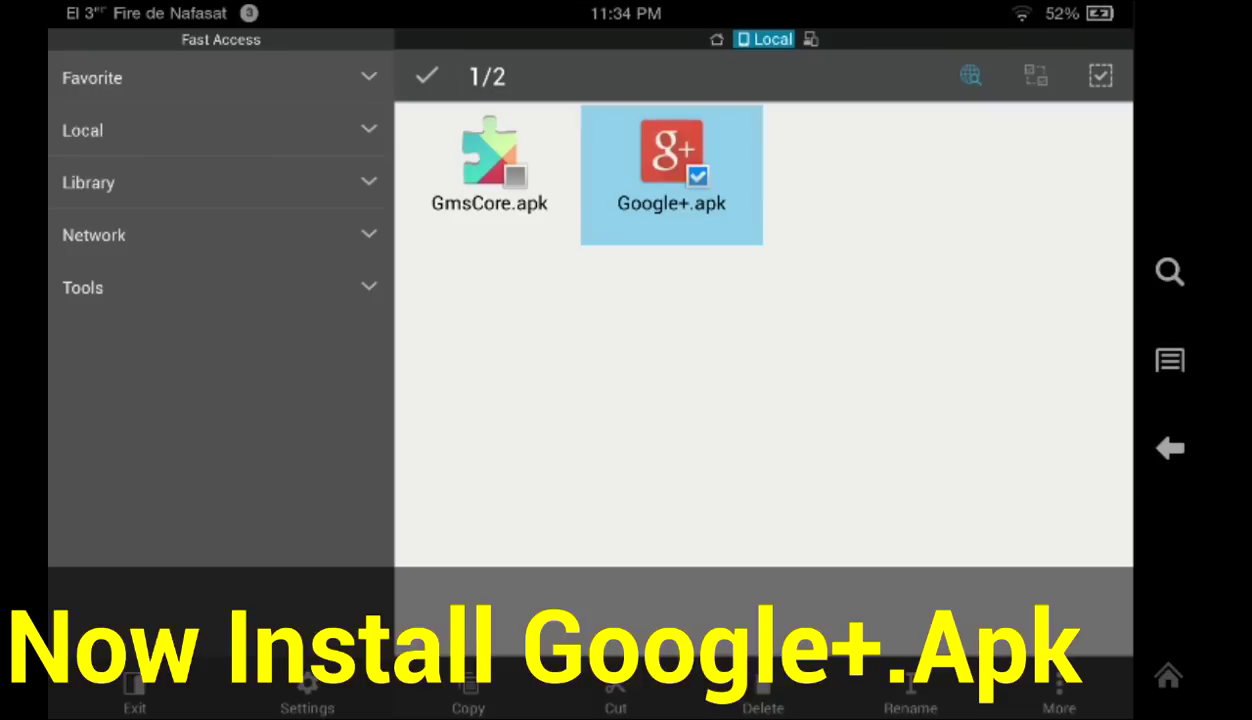
{"action": "left_click", "coordinate": [1170, 448]}
{"action": "left_click", "coordinate": [1170, 448]}
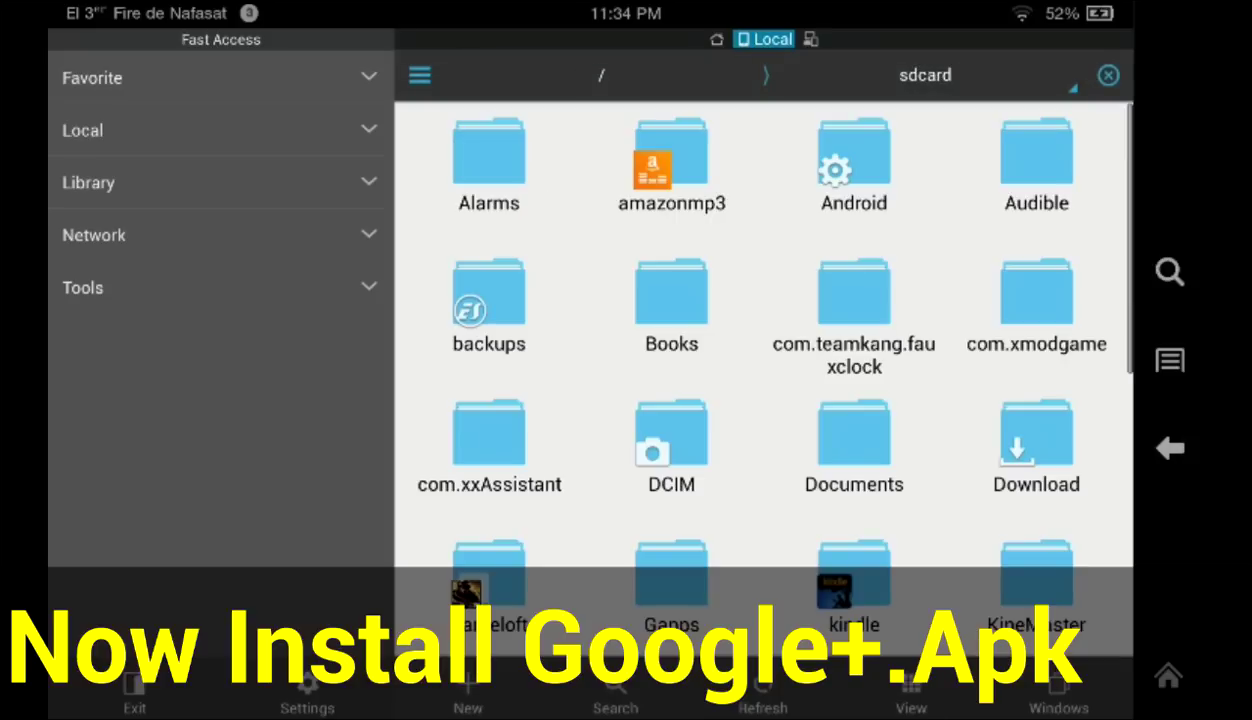
{"action": "left_click", "coordinate": [1170, 448]}
{"action": "left_click", "coordinate": [1170, 448]}
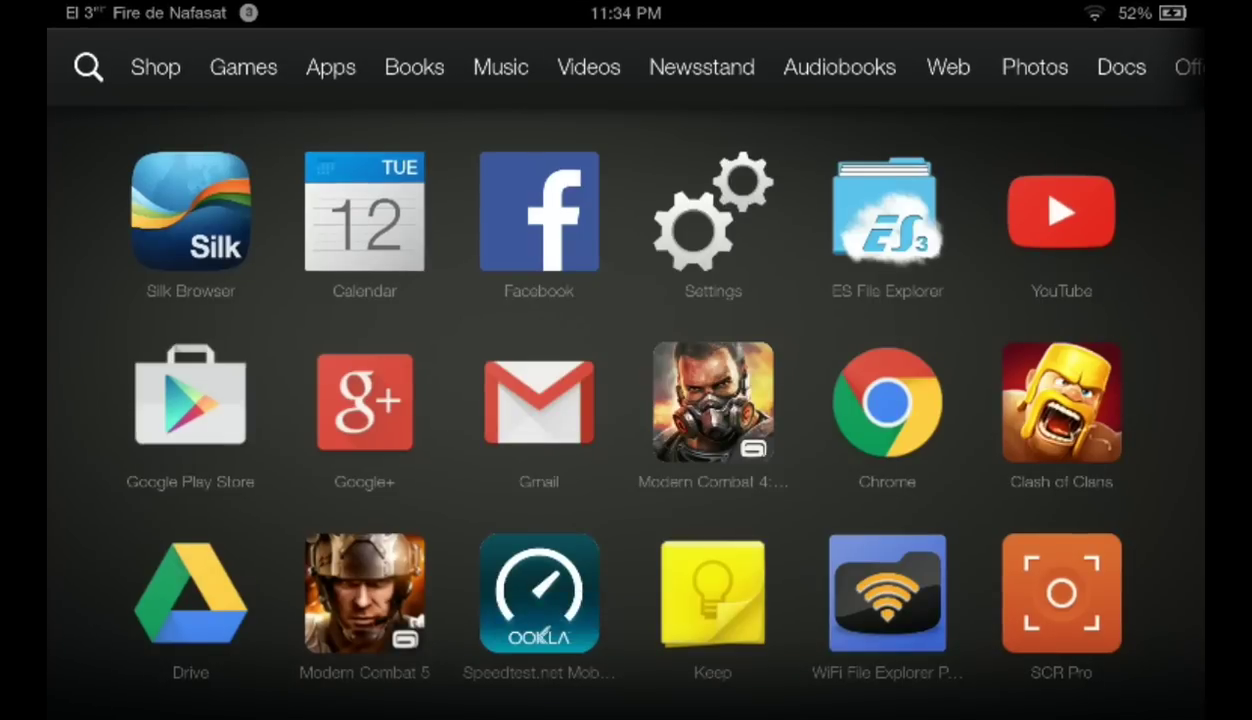
Set Play Store's Auto-update apps to 'Do not auto-update apps' and return home.
{"action": "left_click", "coordinate": [190, 395]}
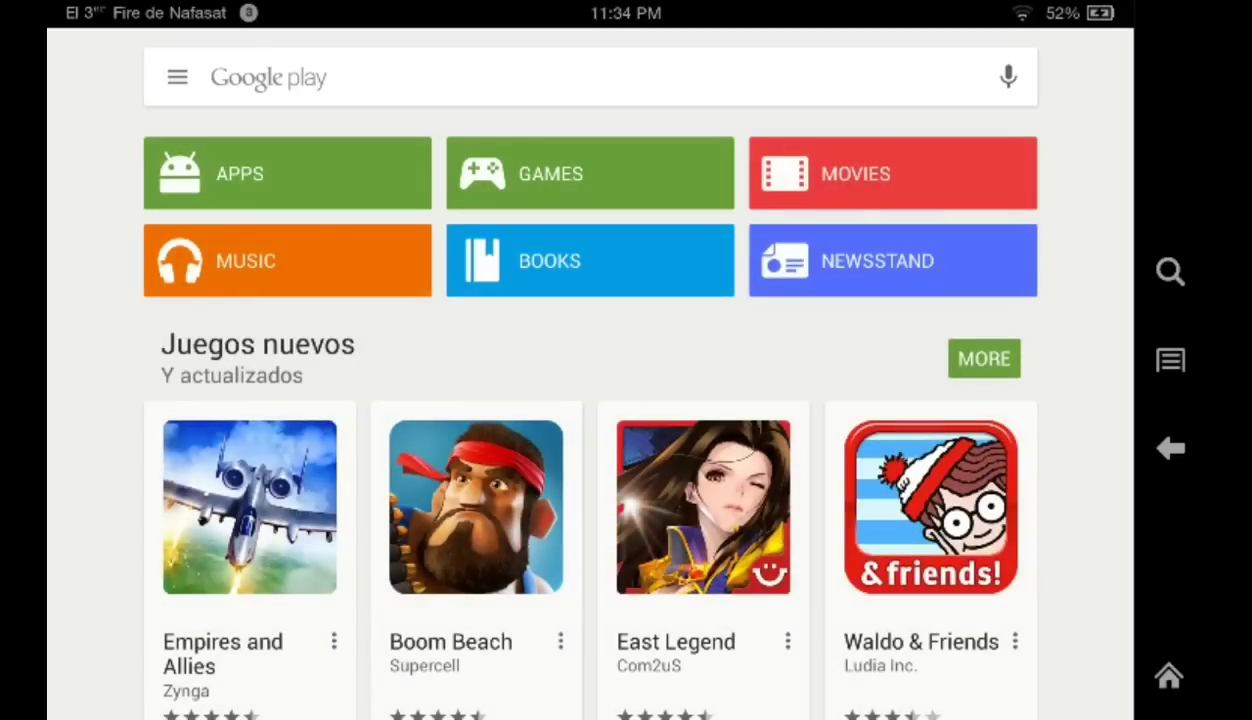
{"action": "left_click", "coordinate": [177, 77]}
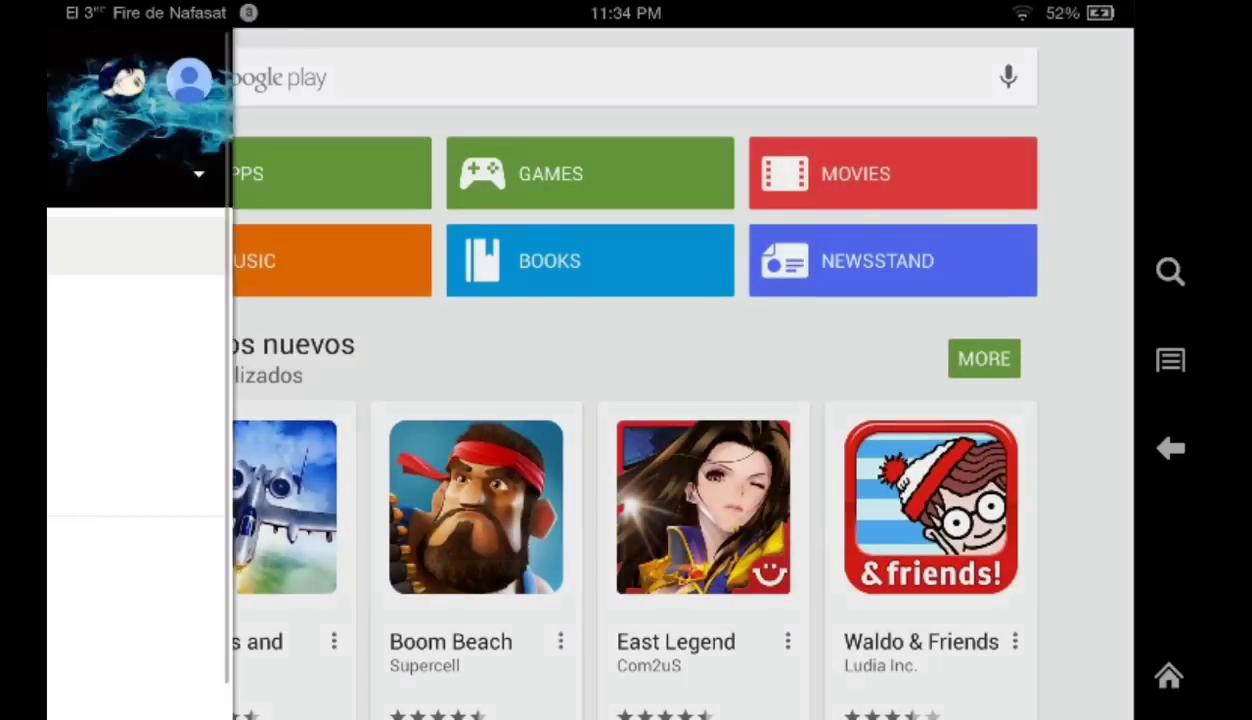
{"action": "left_click", "coordinate": [102, 613]}
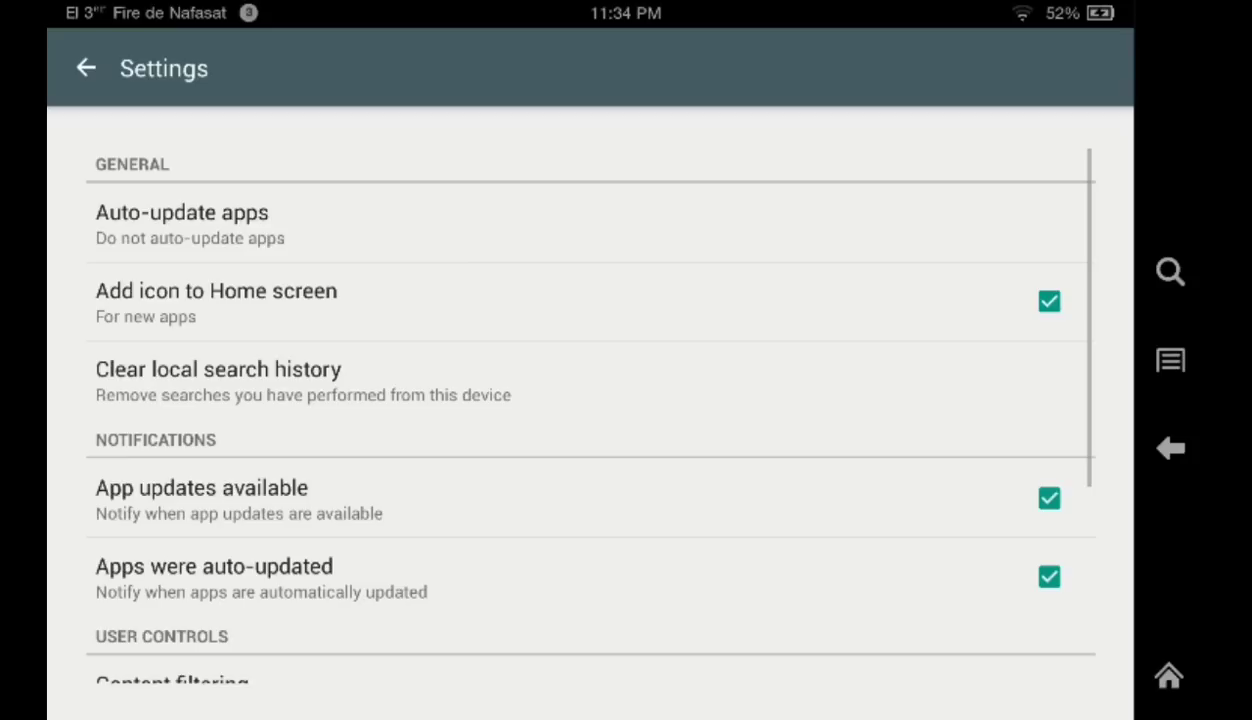
{"action": "left_click", "coordinate": [145, 208]}
{"action": "left_click", "coordinate": [839, 339]}
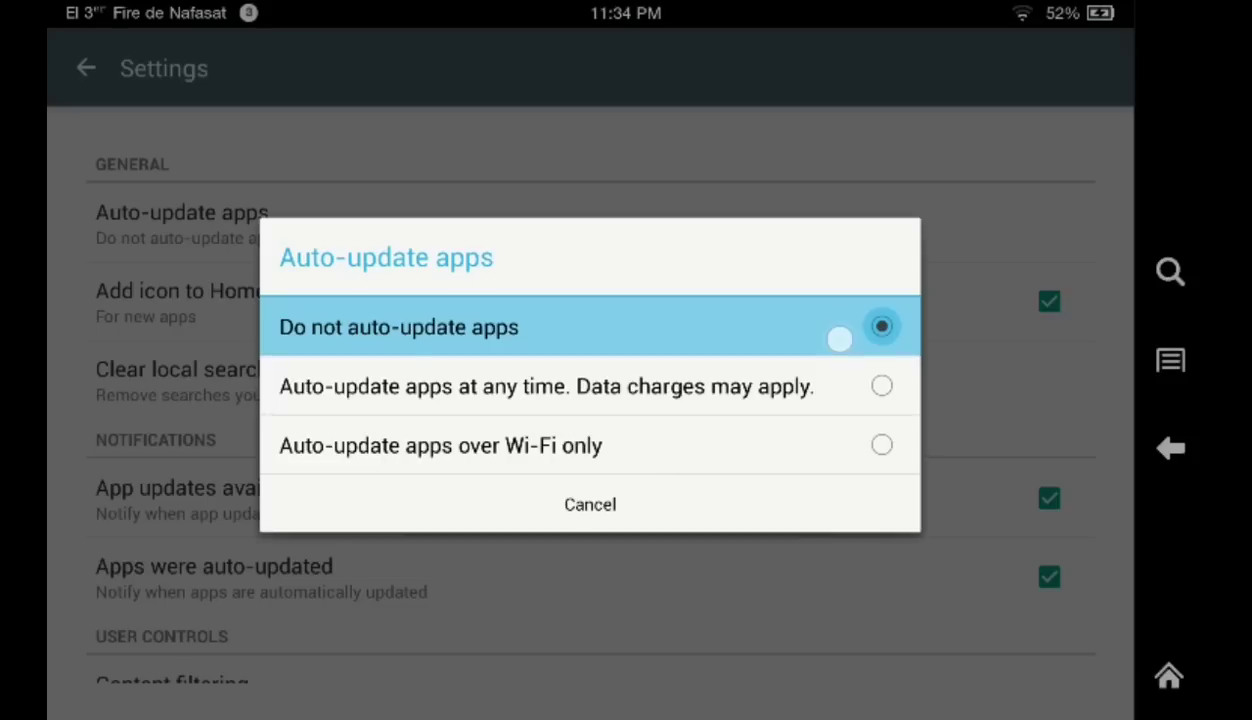
{"action": "left_click", "coordinate": [839, 339]}
{"action": "left_click", "coordinate": [1170, 448]}
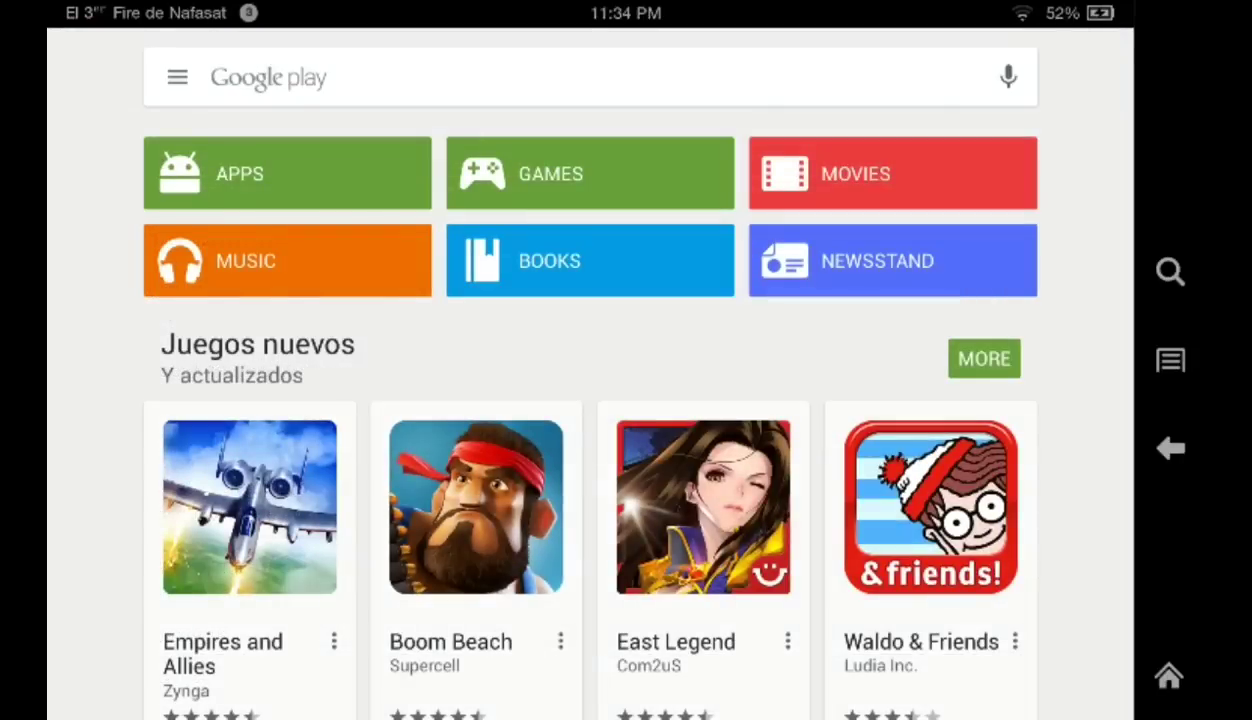
{"action": "left_click", "coordinate": [1170, 448]}
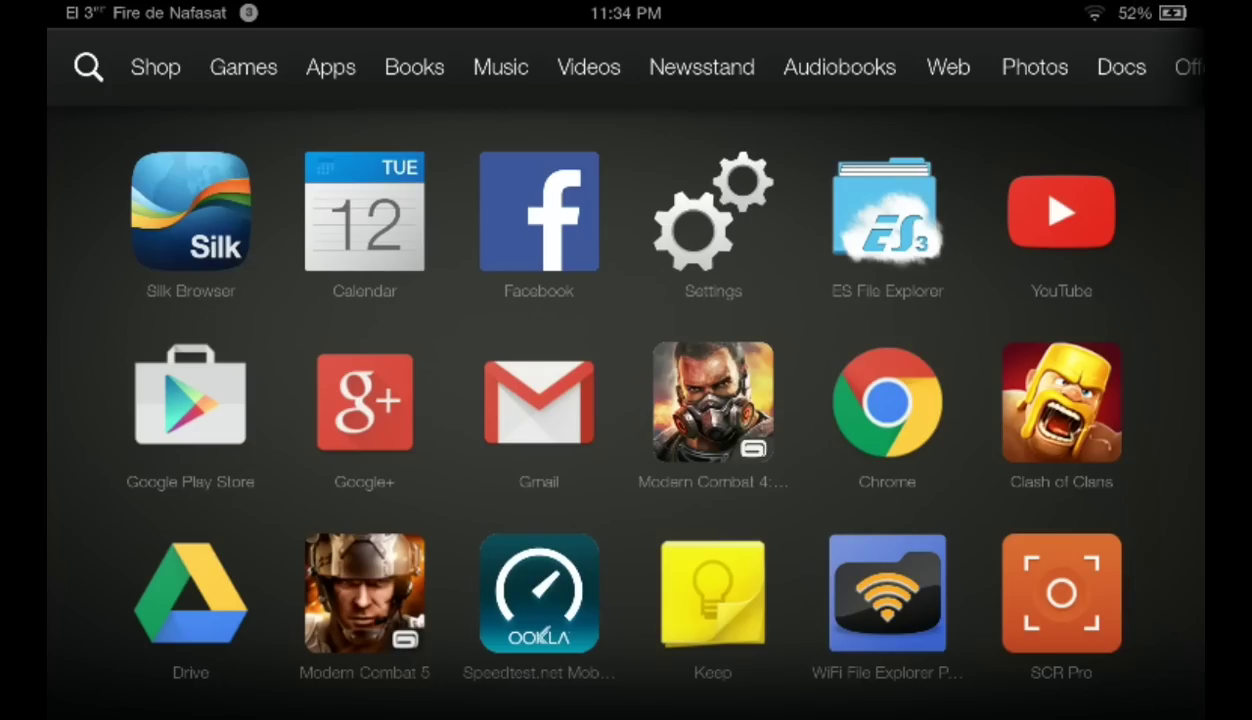